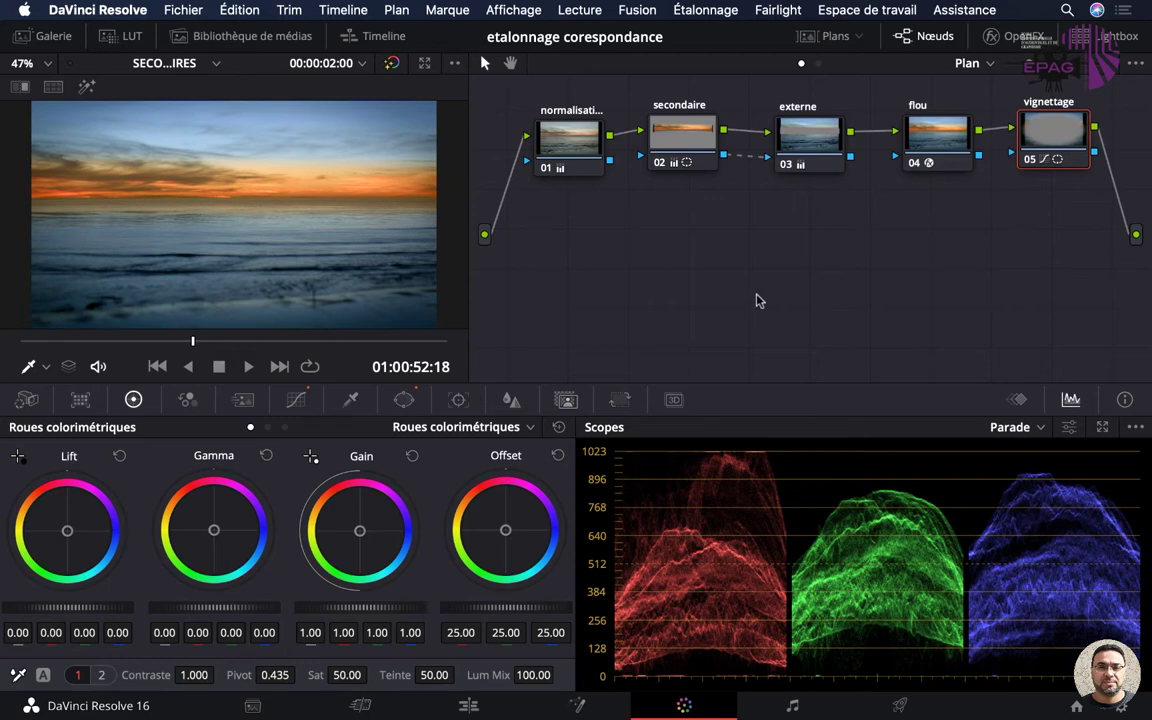
Step: Inspect the normalisation and secondaire nodes, toggling secondaire off and on to compare the grade
click(574, 150)
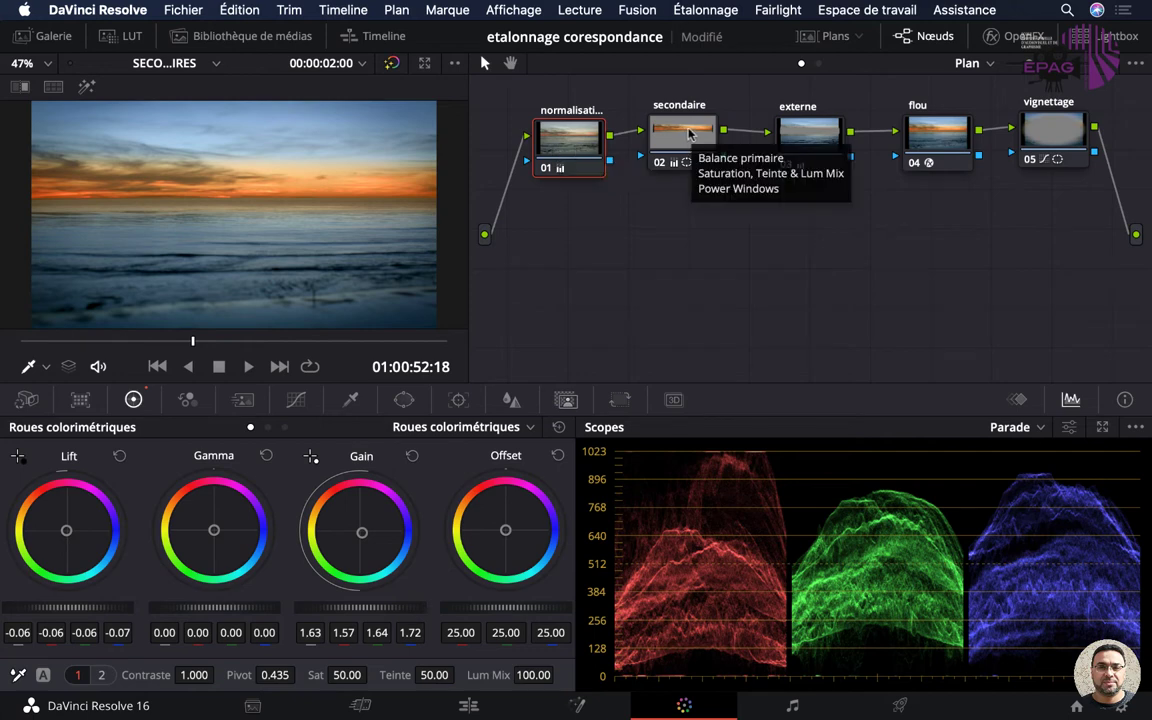
click(689, 134)
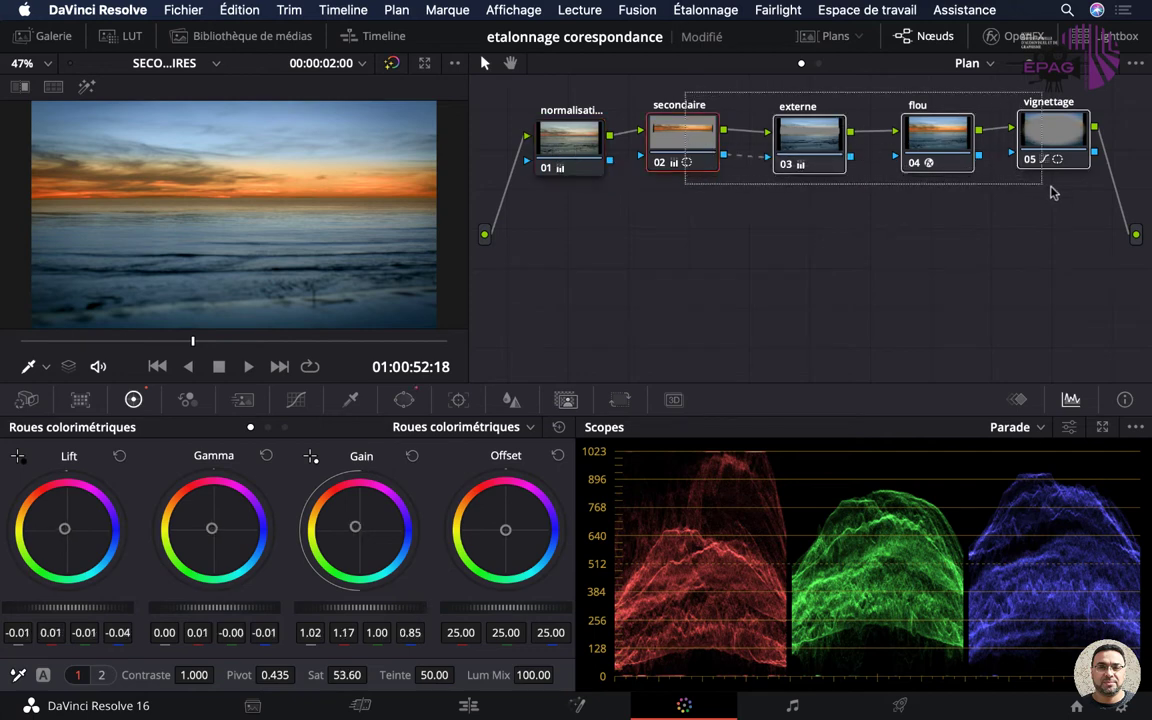
click(660, 162)
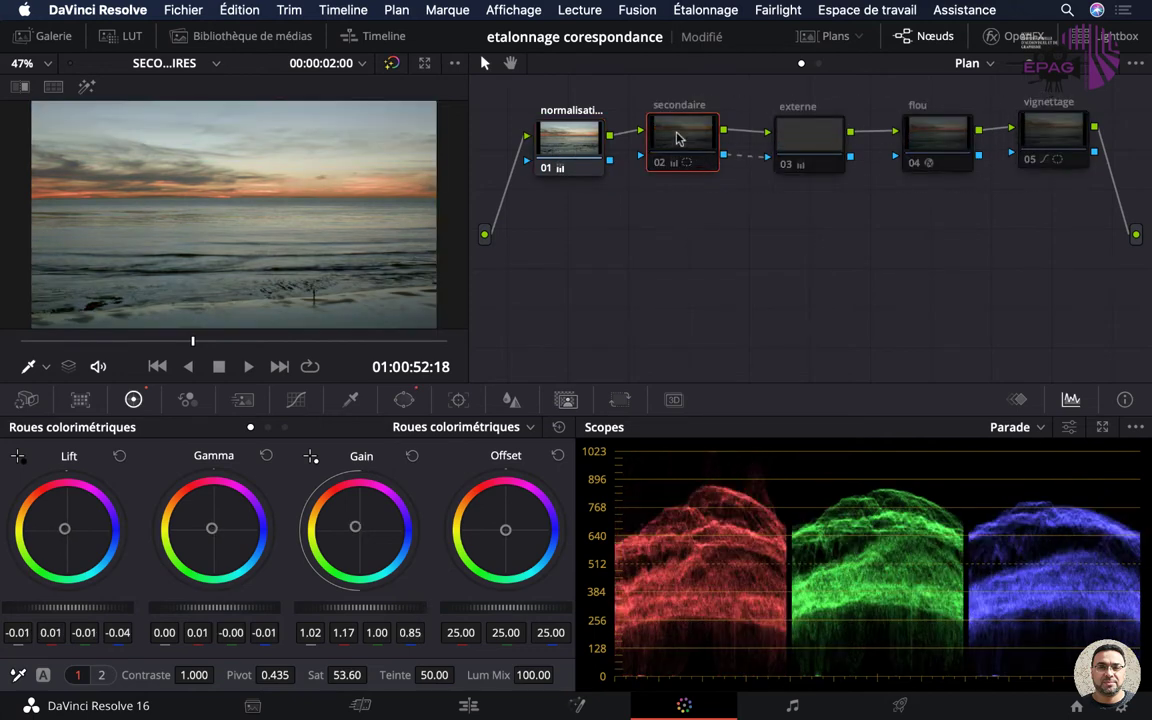
click(659, 163)
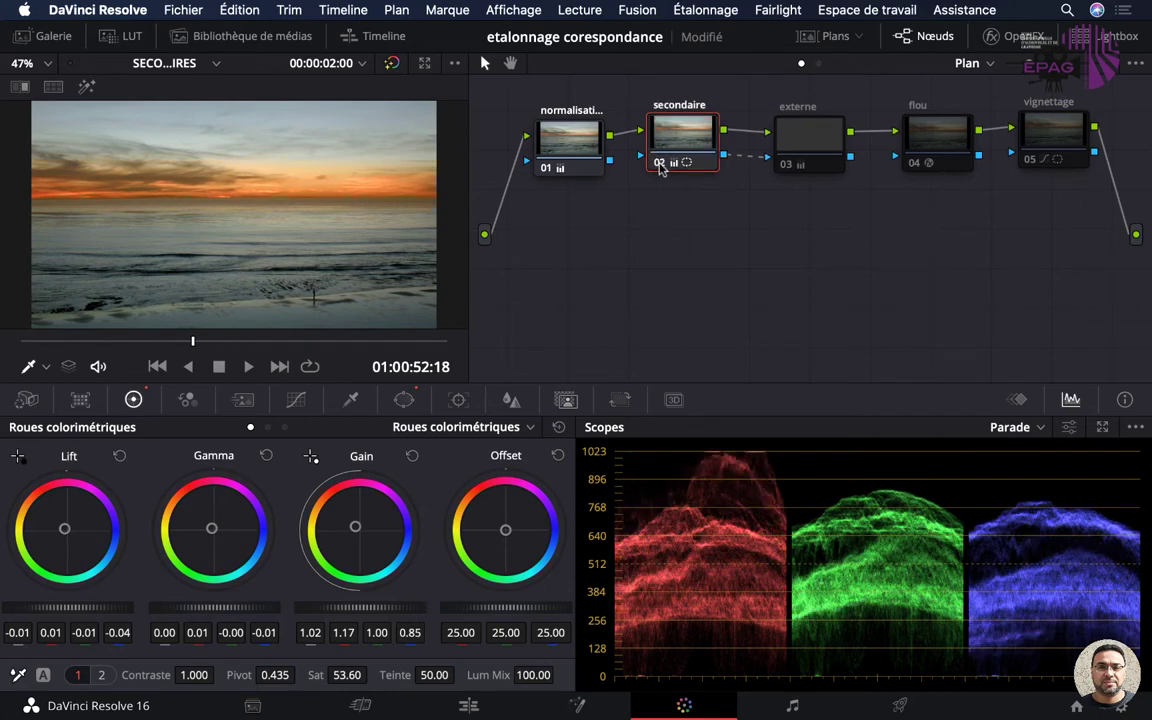
click(659, 163)
click(659, 163)
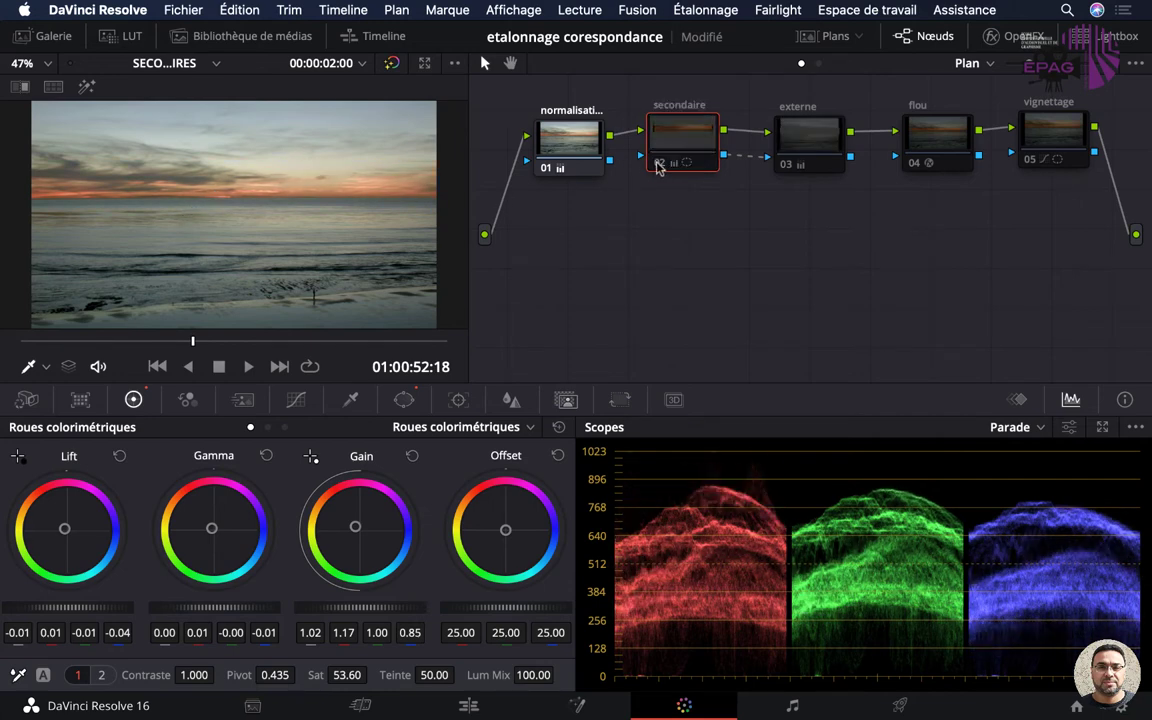
click(659, 163)
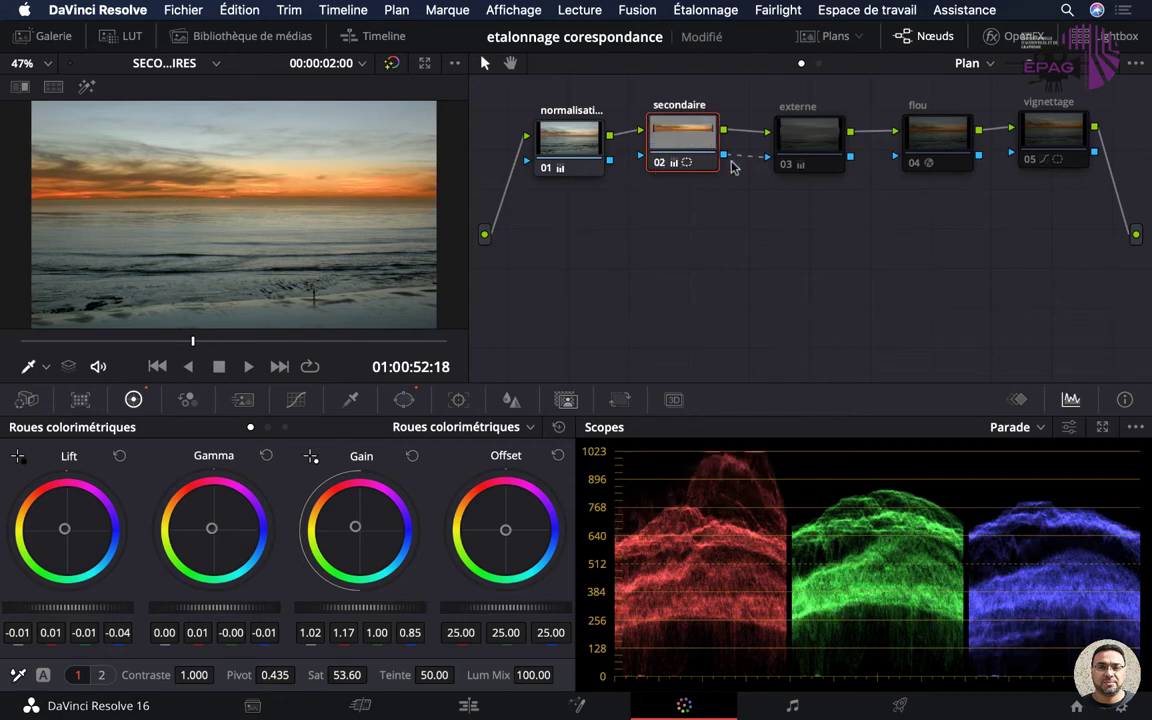
Step: Enable the externe, flou and vignettage nodes
click(785, 165)
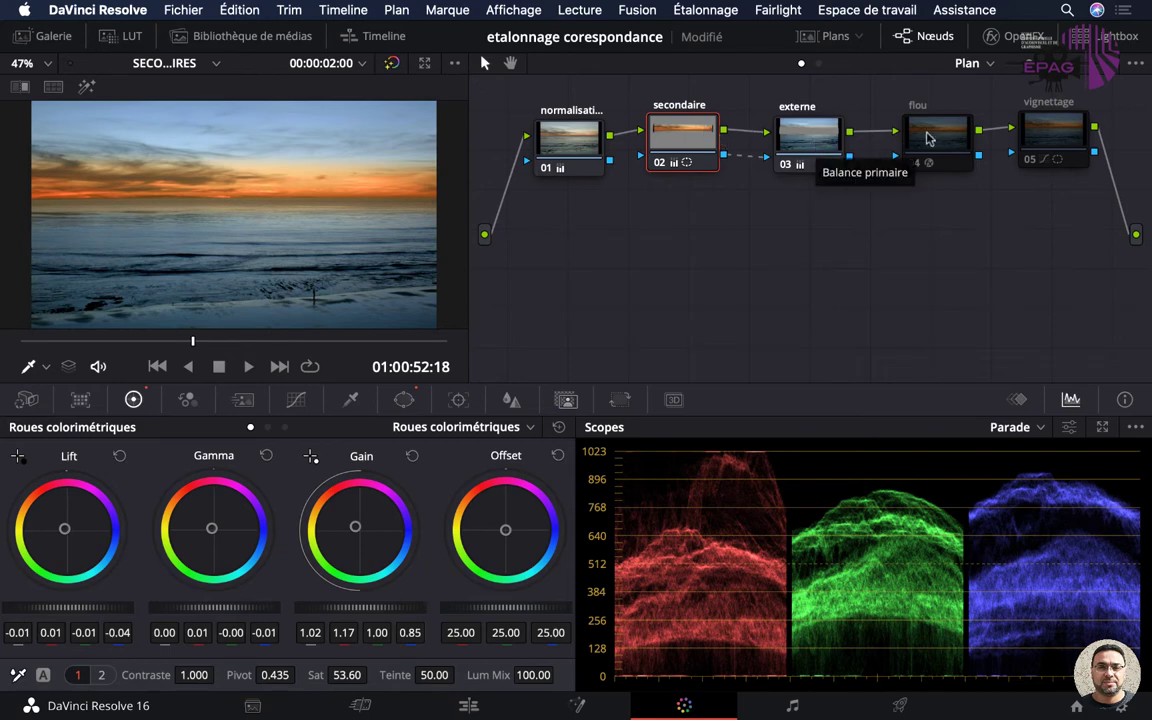
click(914, 164)
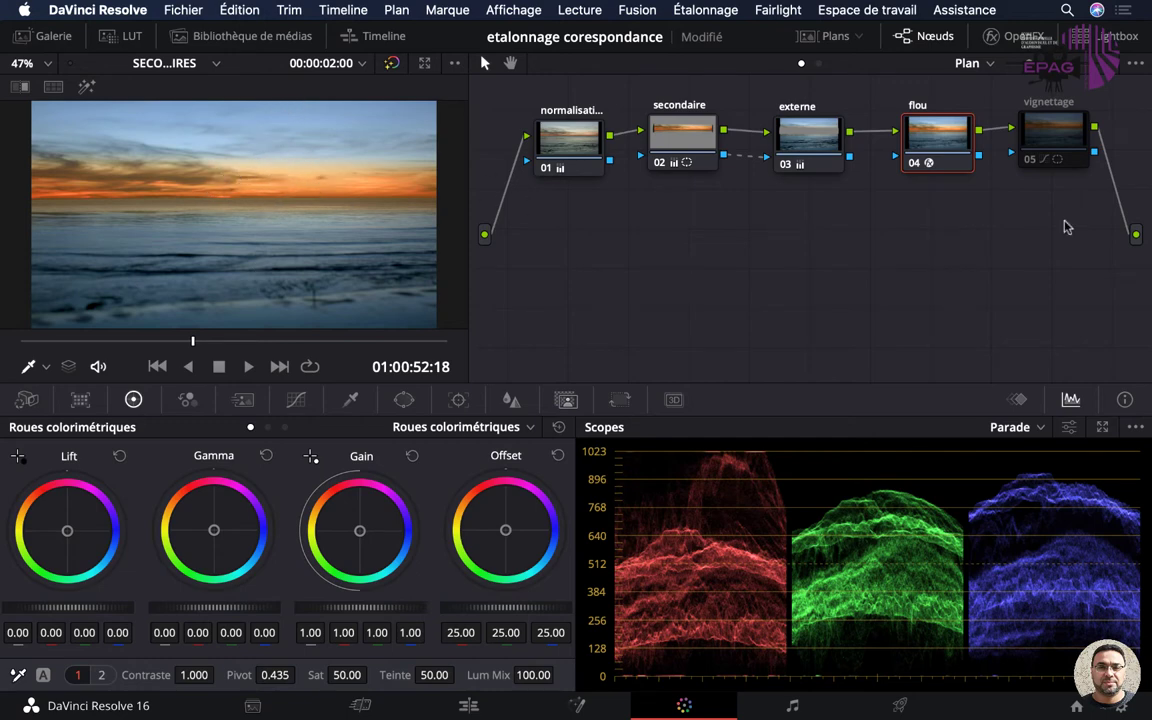
click(1032, 162)
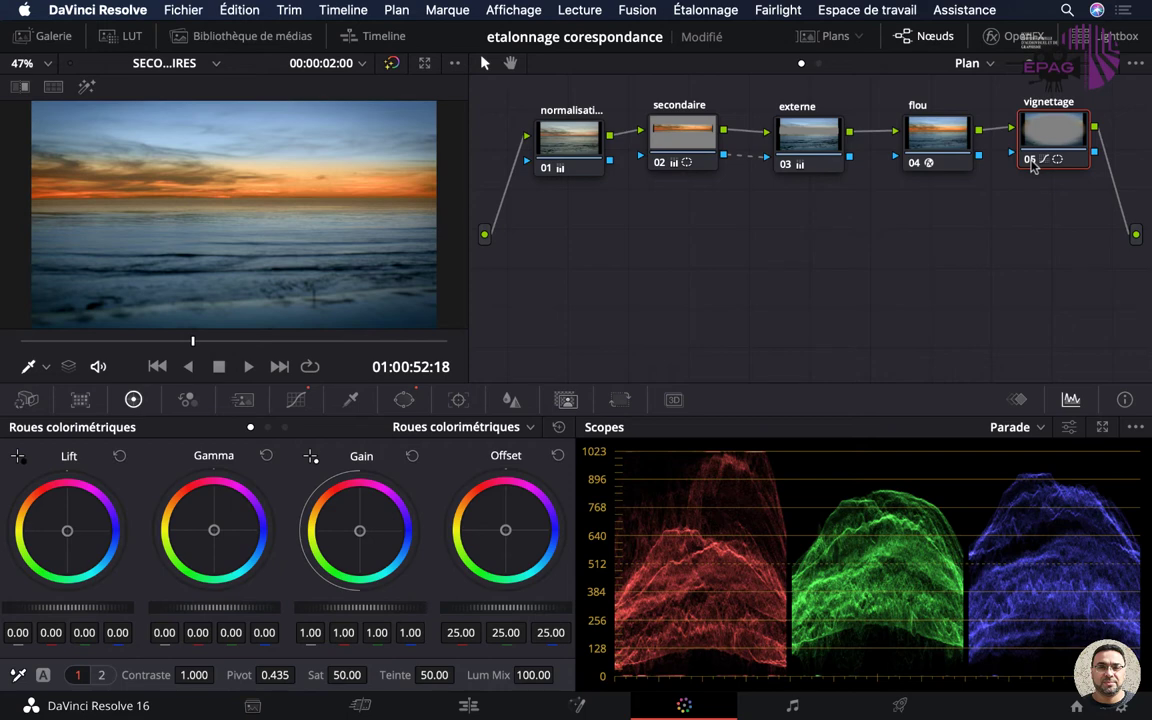
Step: Add serial node 06 after vignettage and move it below the chain
drag(1044, 142, 1035, 147)
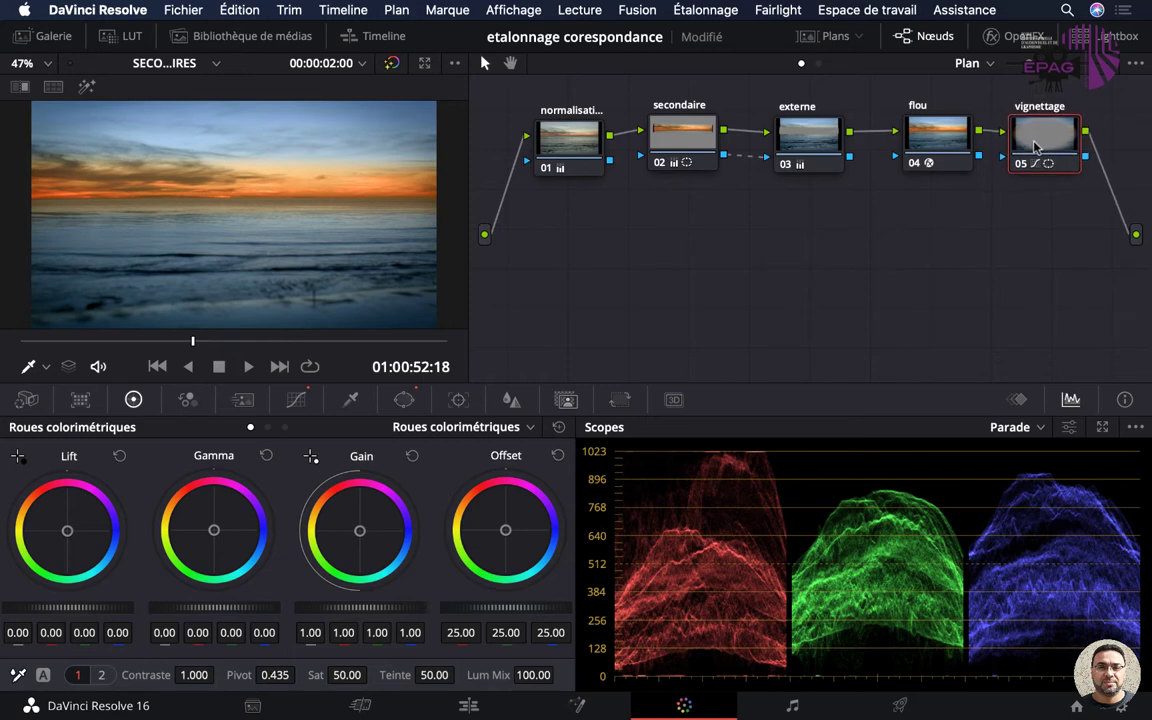
key(alt+s)
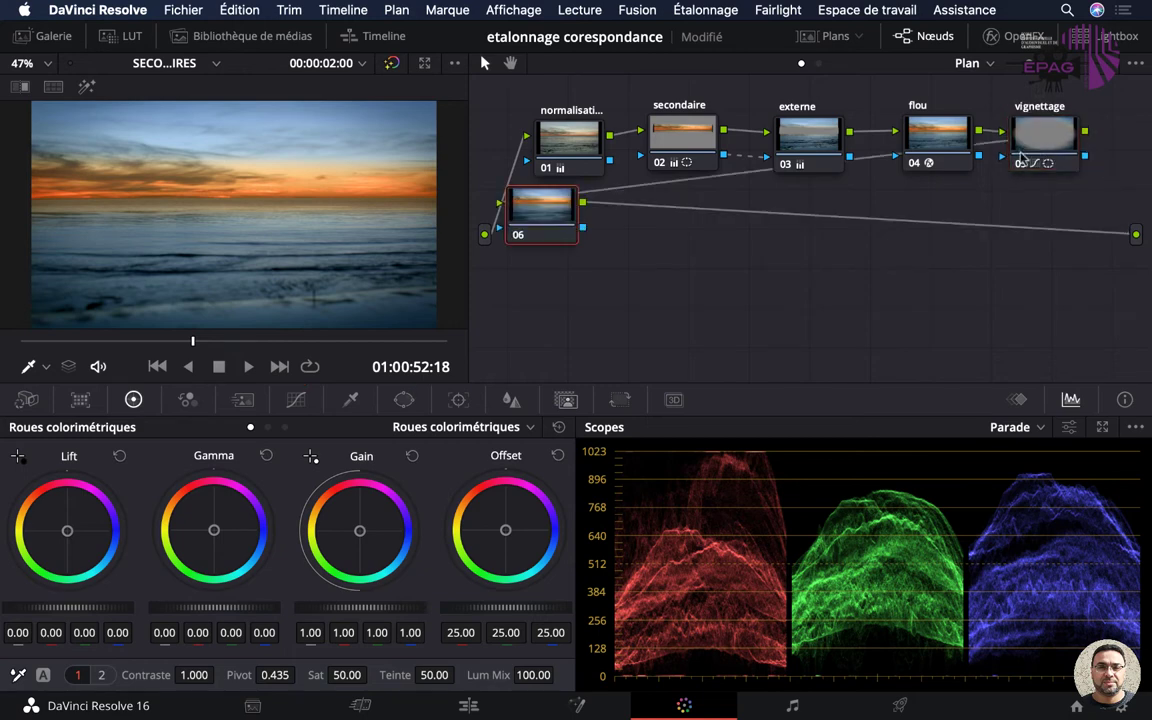
drag(540, 208, 733, 270)
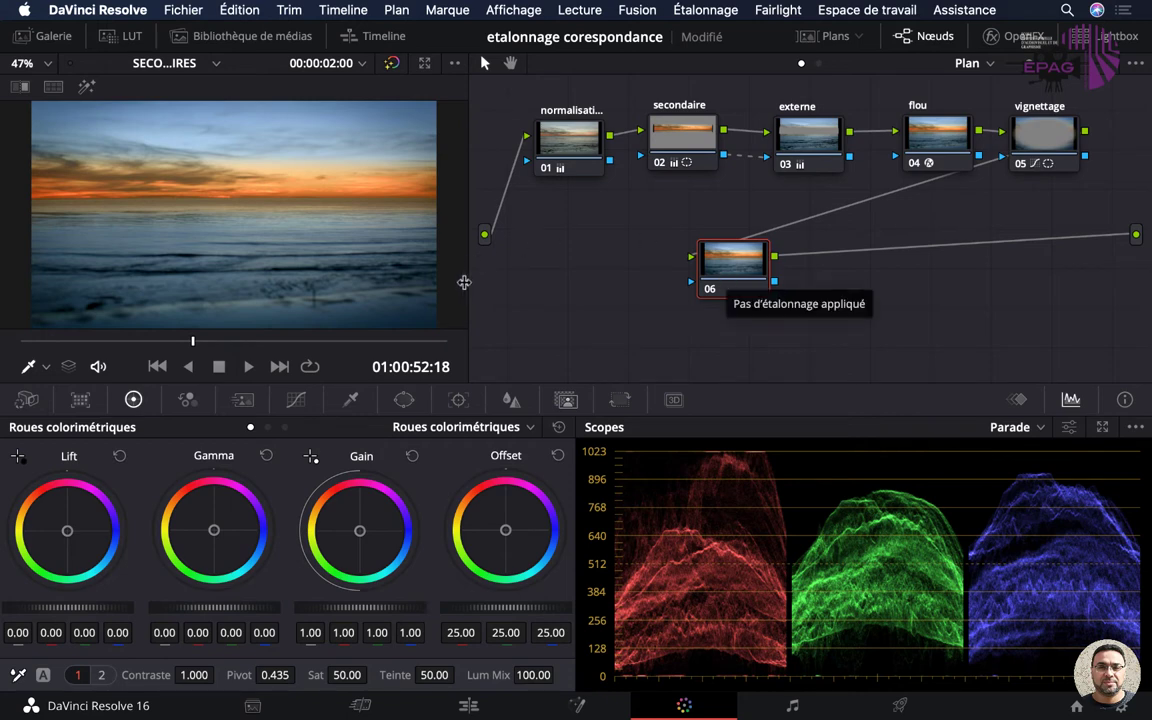
Step: Show node 06's Curves palette, pass through the custom YRGB curves, then choose Hue vs Hue
click(296, 400)
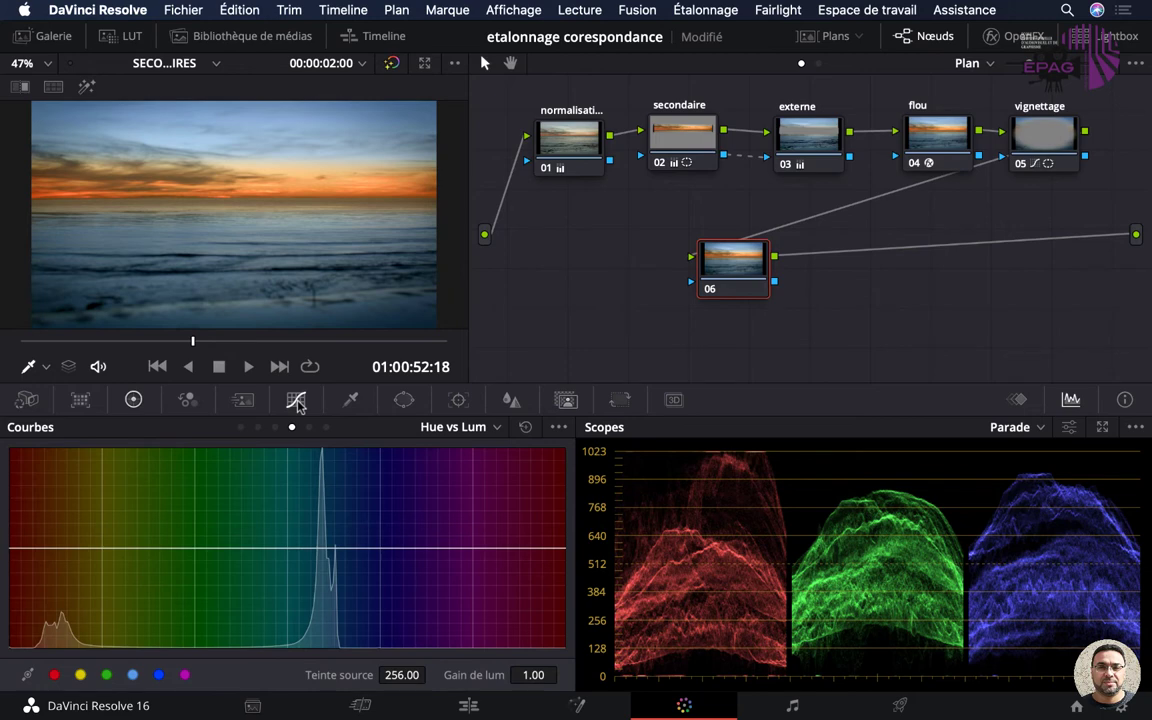
click(462, 427)
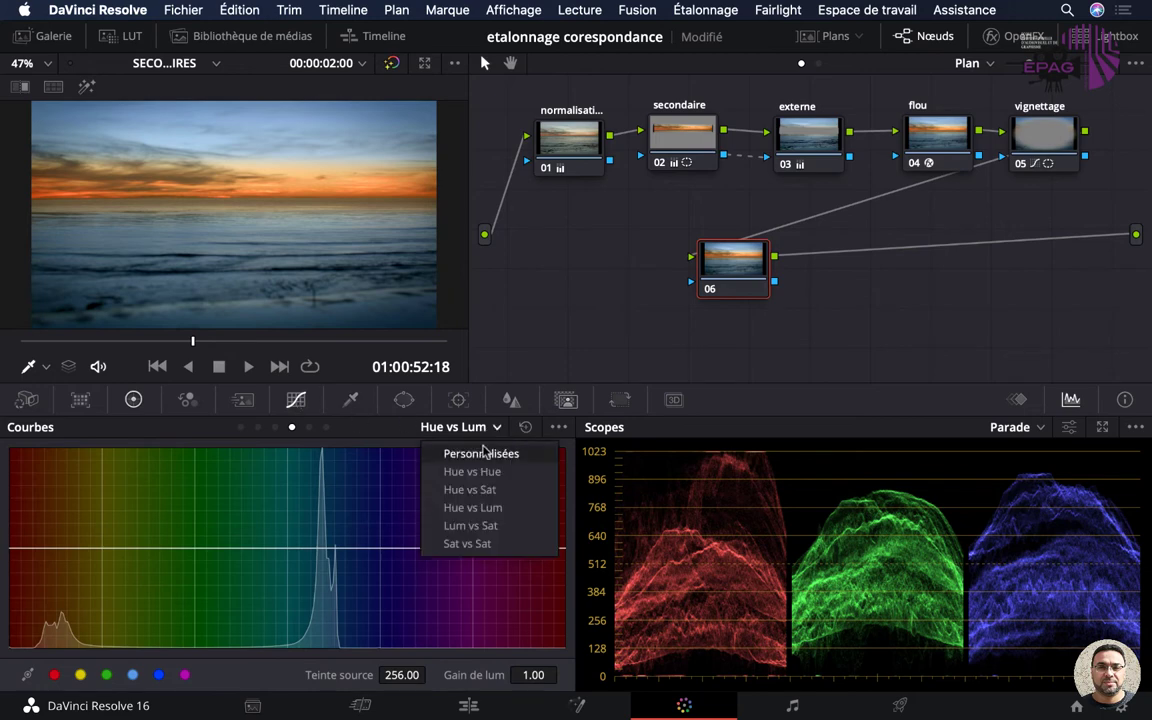
click(480, 453)
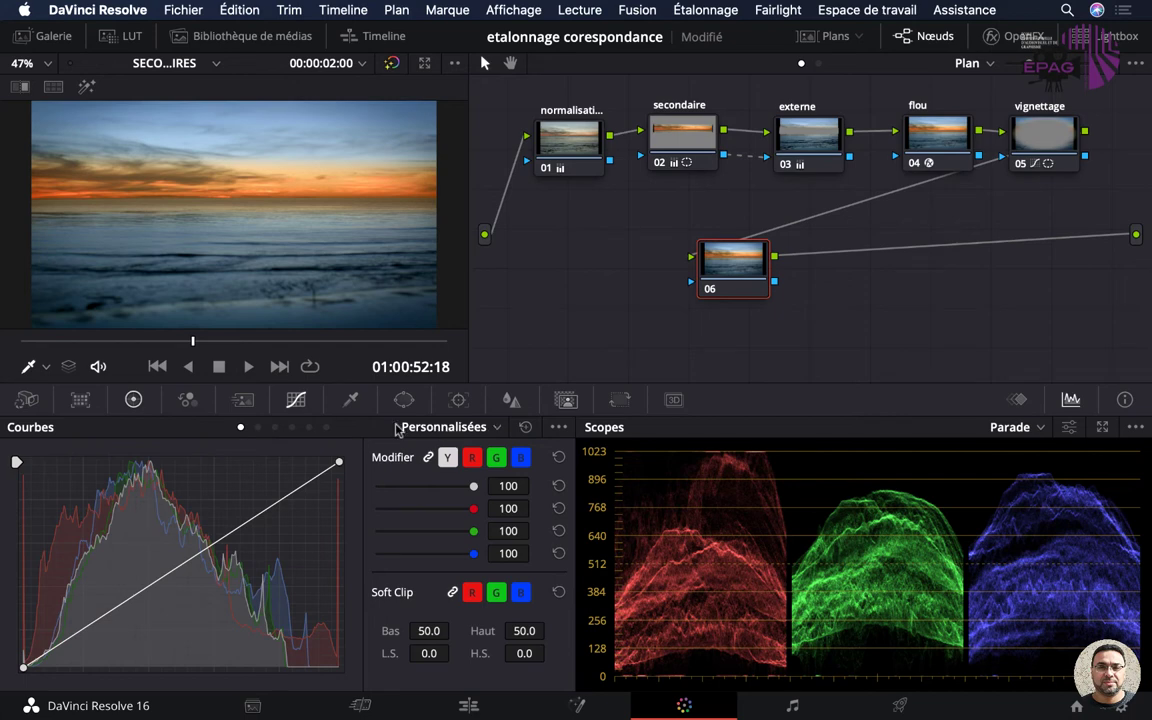
click(497, 428)
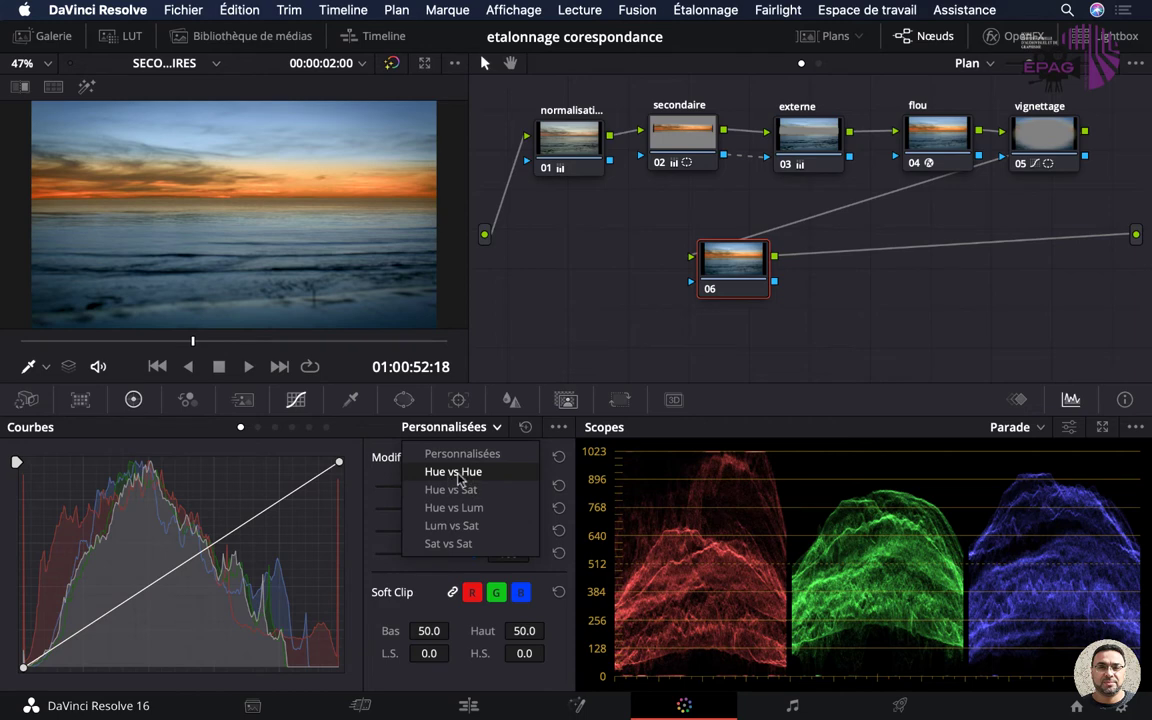
click(462, 479)
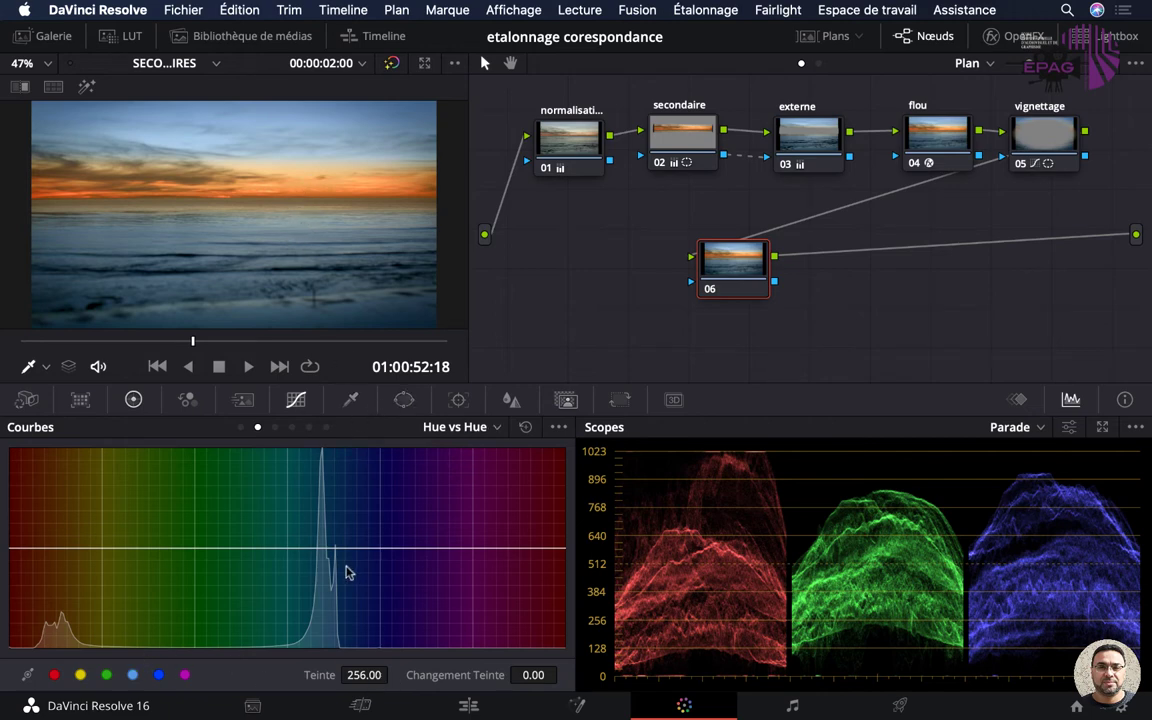
Step: Sample the orange sky onto the Hue vs Hue curve and try widening its range, then undo
click(458, 427)
click(484, 471)
click(384, 190)
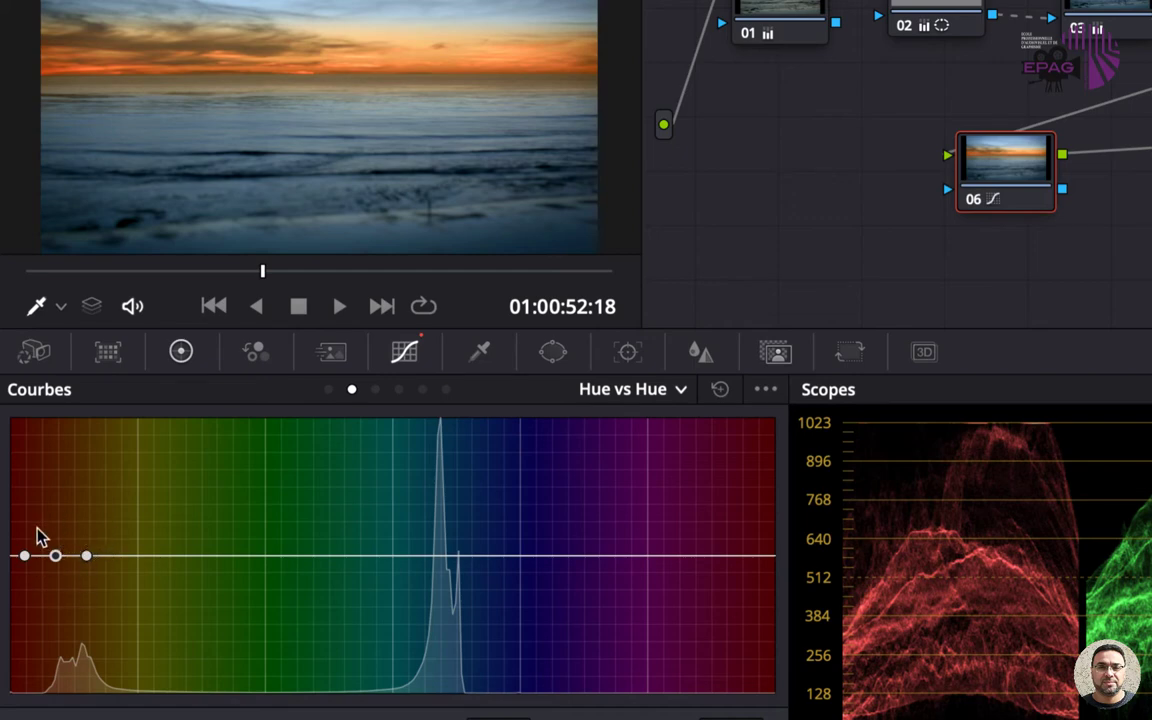
drag(86, 557, 125, 556)
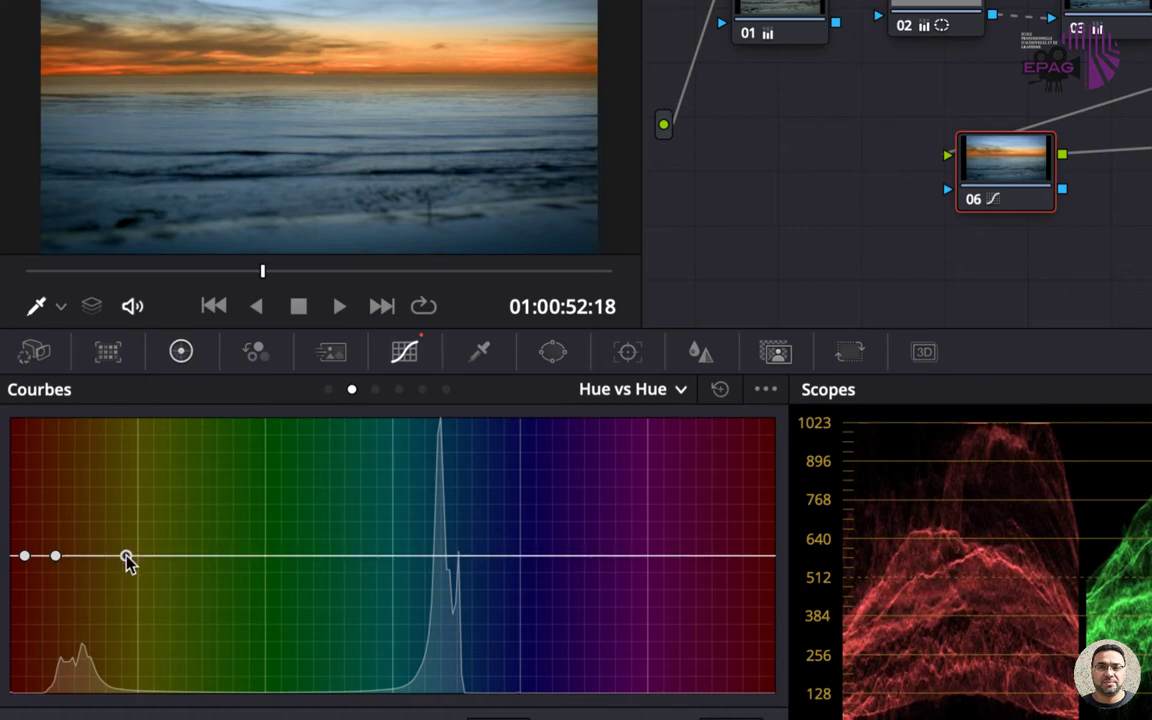
click(24, 558)
drag(23, 558, 13, 557)
key(ctrl+z)
key(ctrl+z)
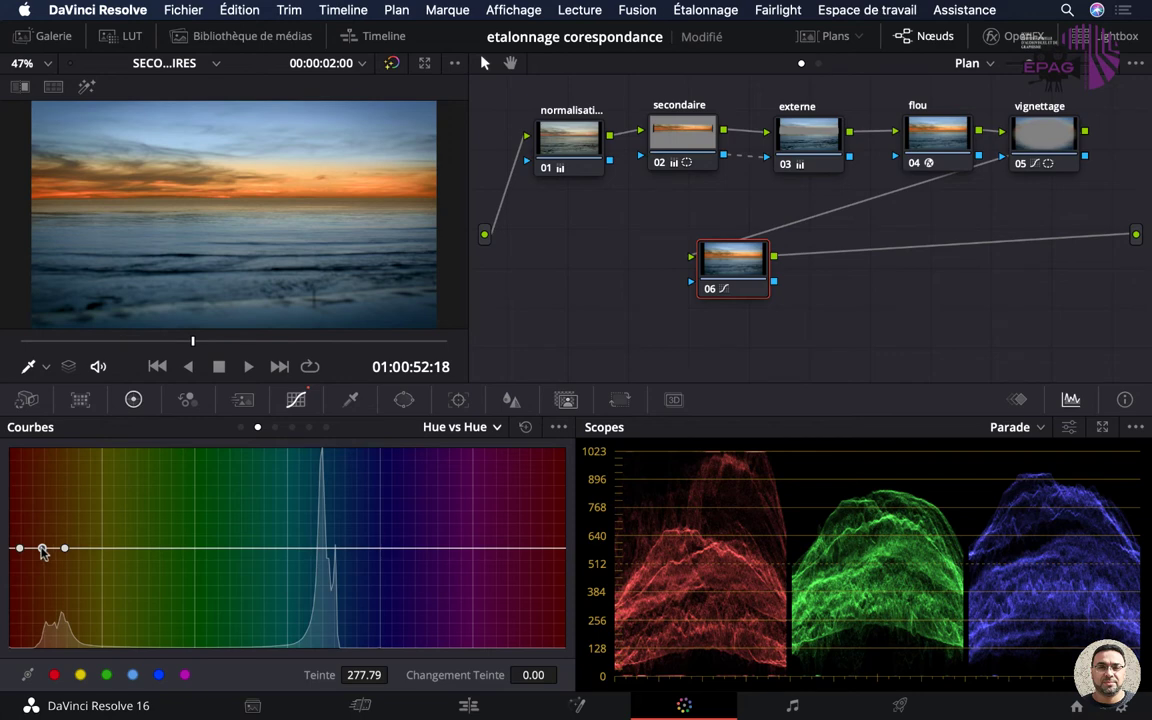
Step: Shift the orange sunset hues toward pink (Changement Teinte 38.57), comparing node 06 on and off
mouse_move(42, 548)
mouse_down()
mouse_move(42, 529)
mouse_move(38, 563)
mouse_move(42, 535)
mouse_up()
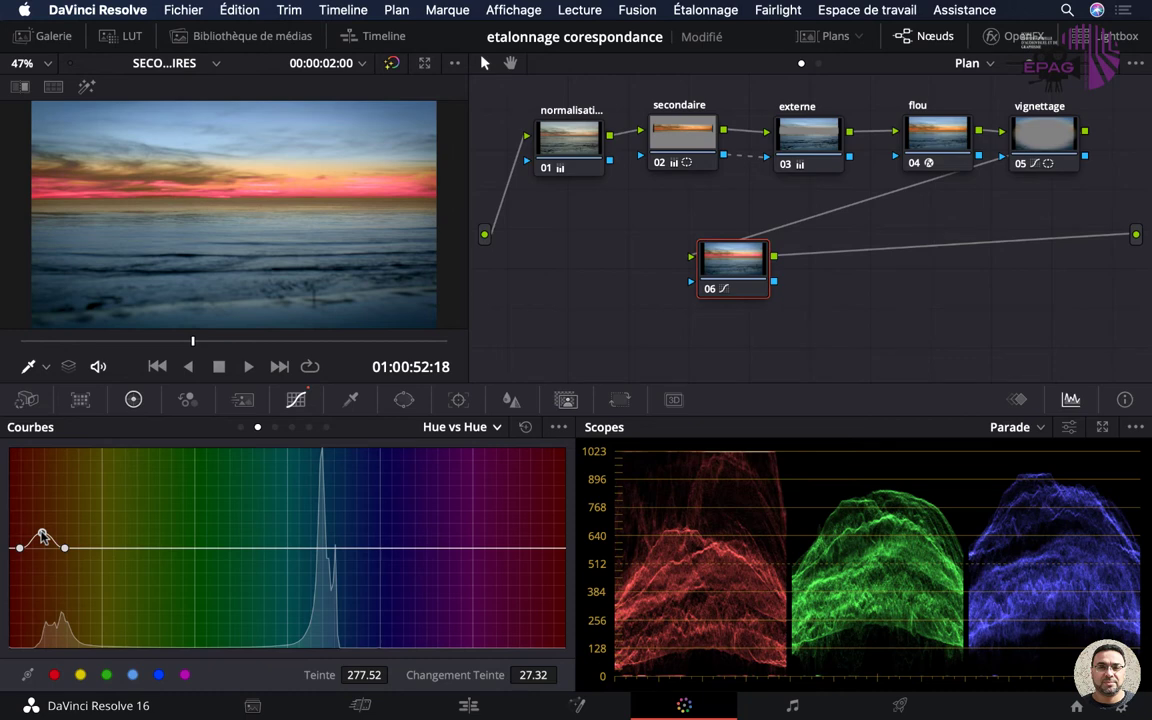
click(711, 289)
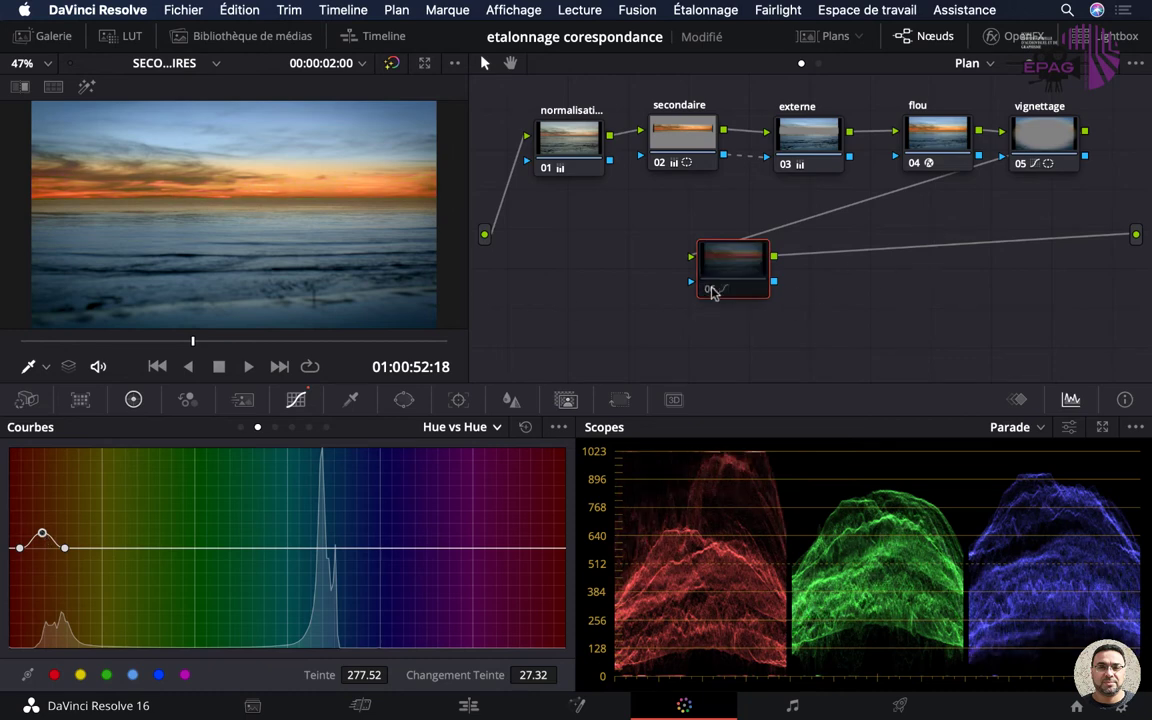
click(711, 289)
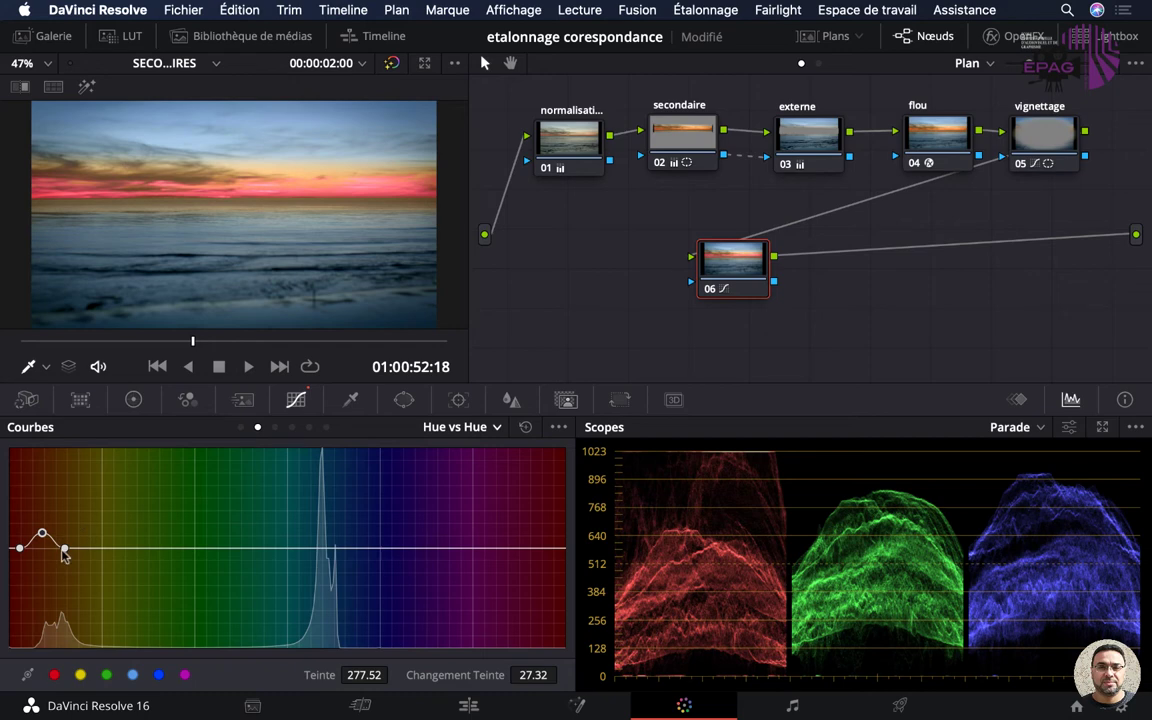
click(64, 550)
mouse_move(64, 550)
mouse_down()
mouse_move(85, 553)
mouse_move(11, 552)
mouse_up()
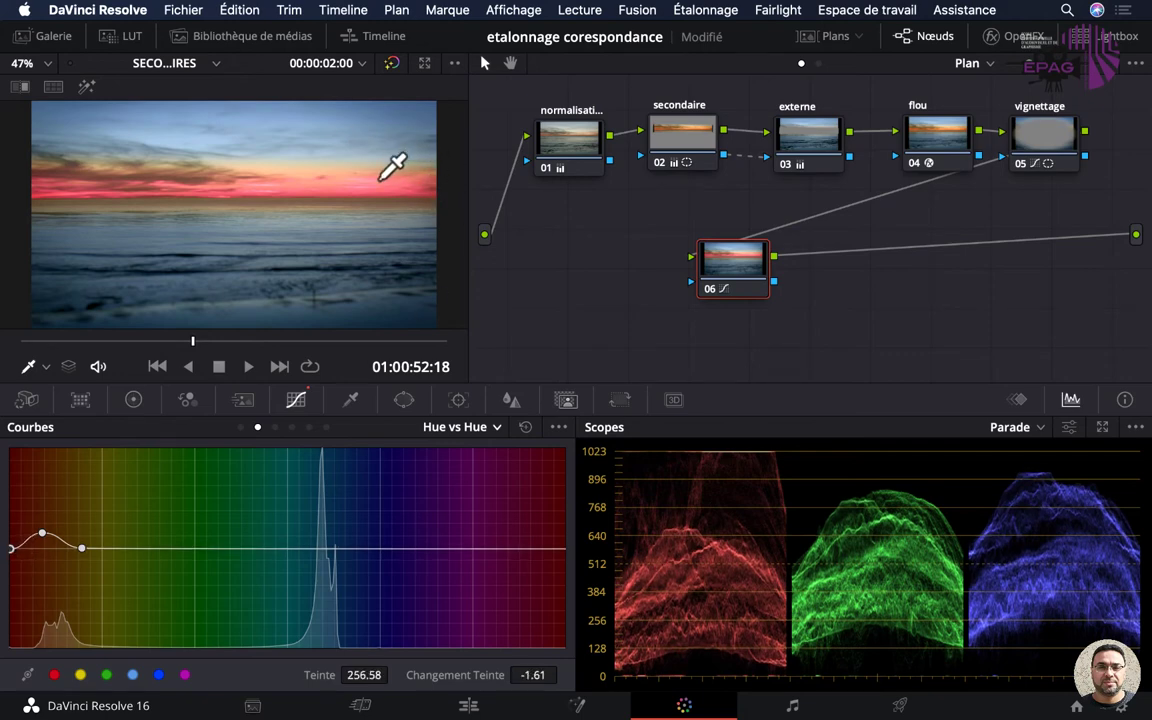
click(10, 550)
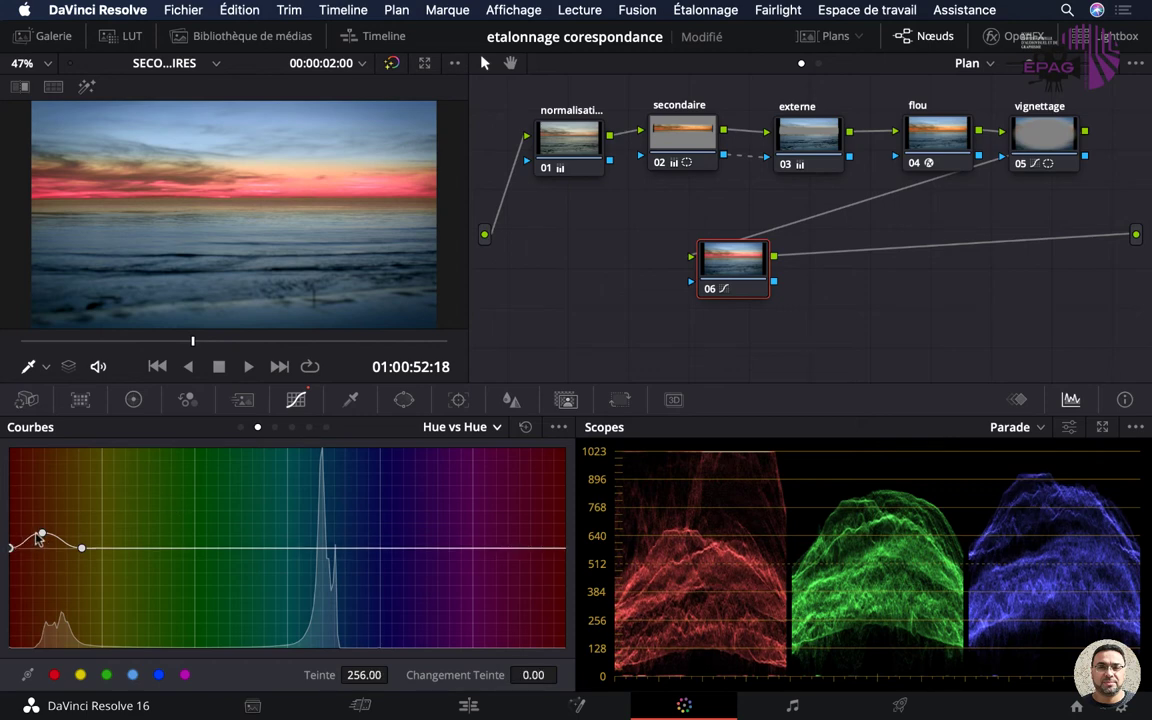
drag(42, 535, 40, 530)
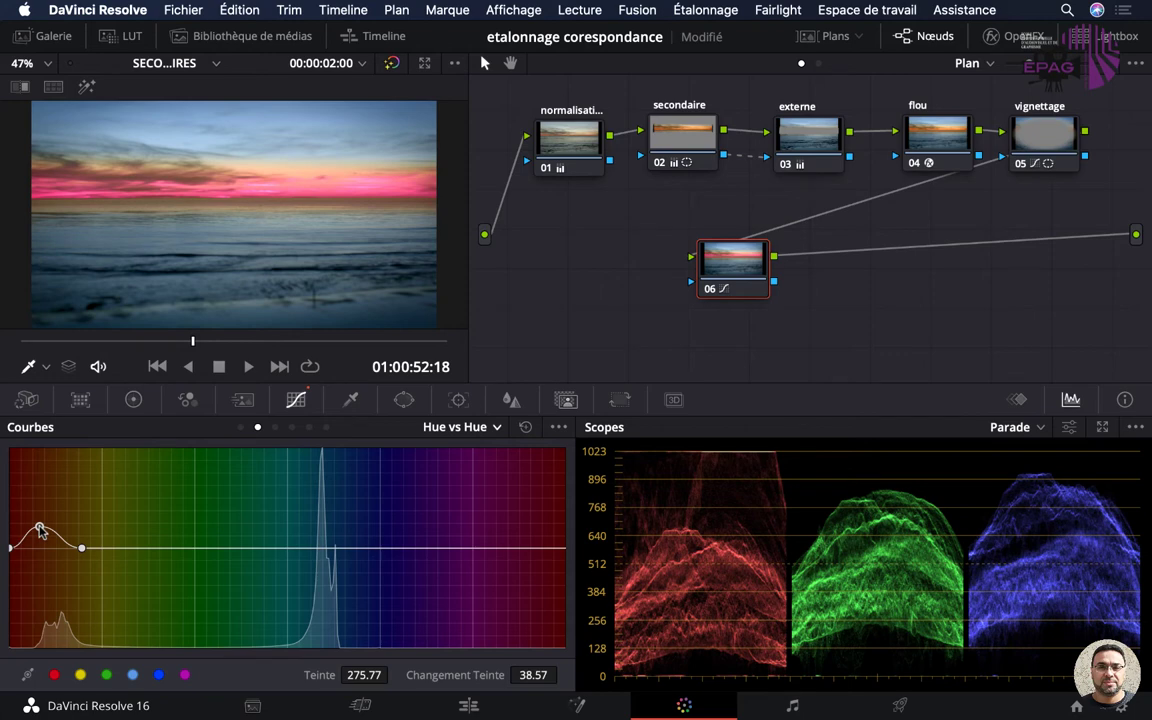
click(497, 428)
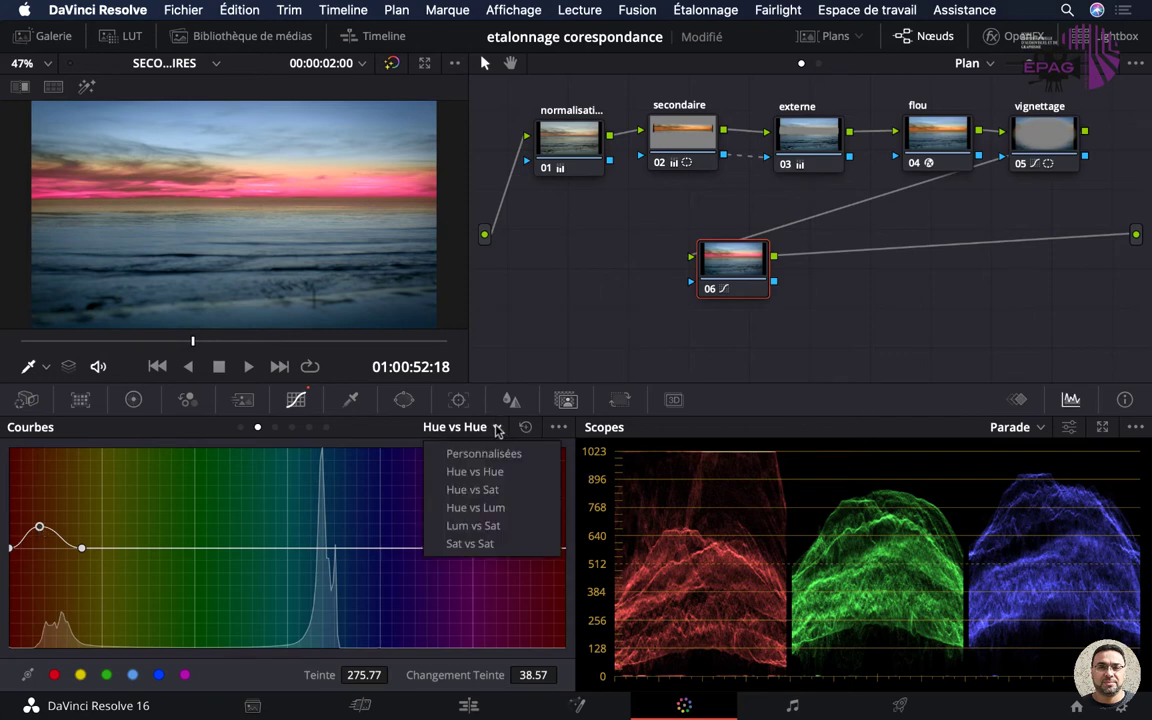
Step: On Hue vs Sat, sample the blue, delete a point, and raise the blue peak to 1.82
click(471, 490)
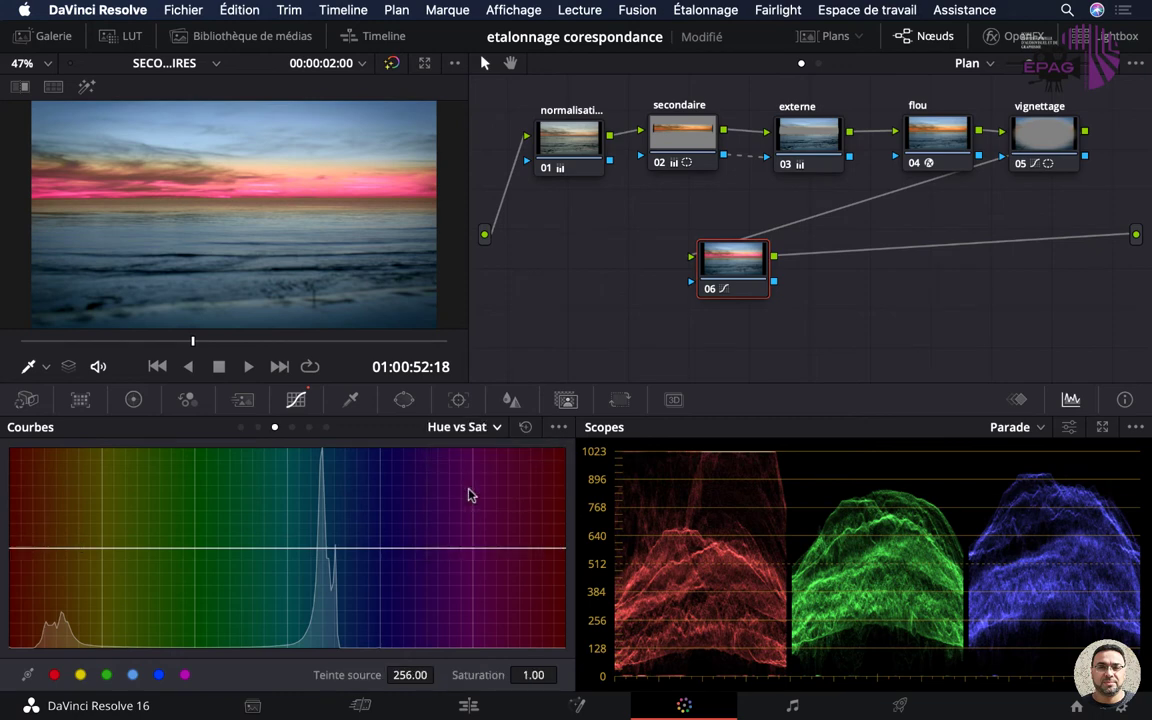
click(270, 118)
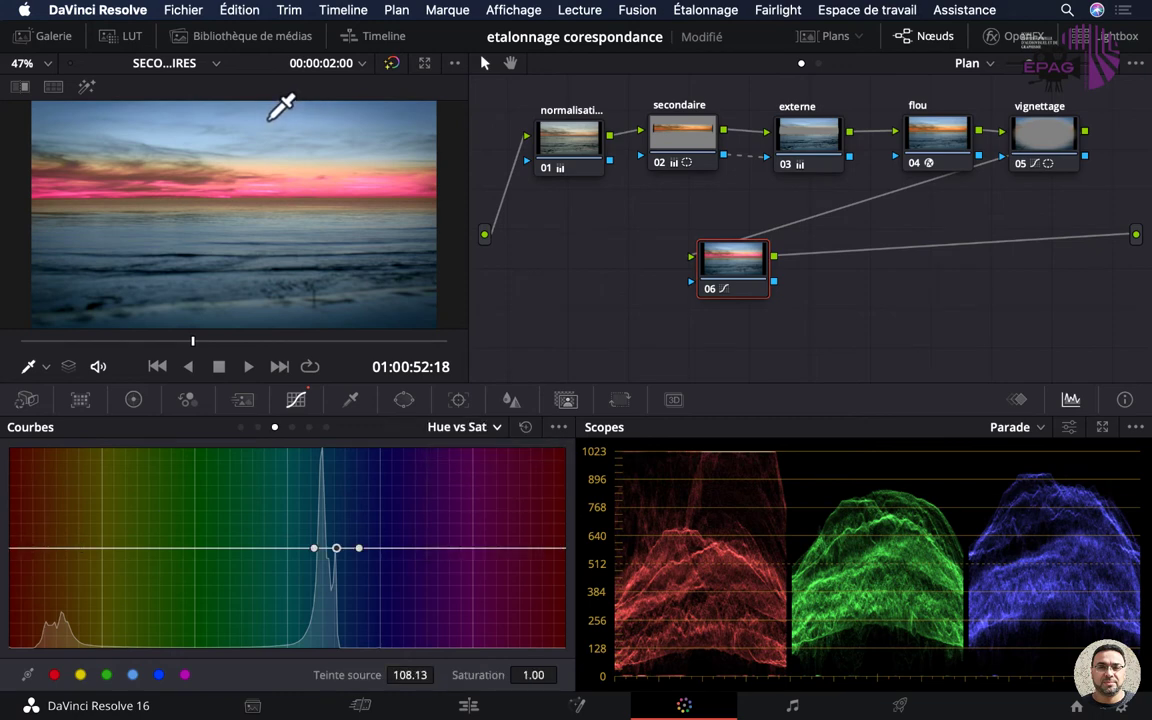
right_click(358, 546)
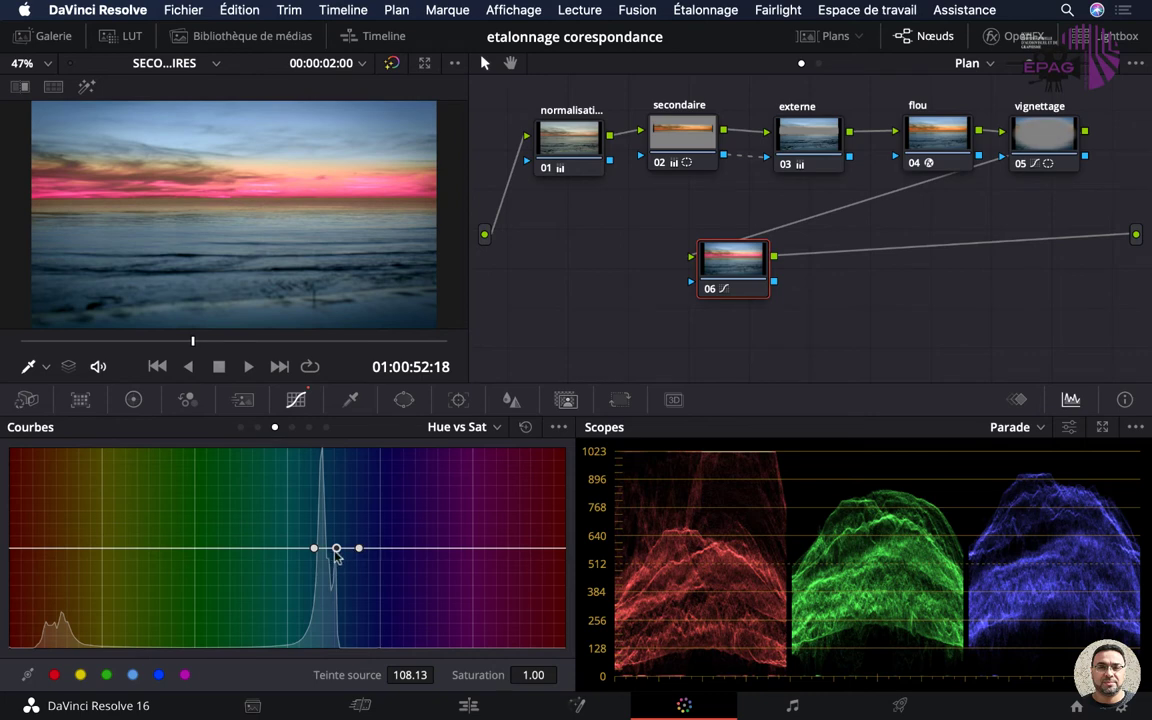
mouse_move(337, 549)
mouse_down()
mouse_move(335, 518)
mouse_move(336, 641)
mouse_move(340, 479)
mouse_up()
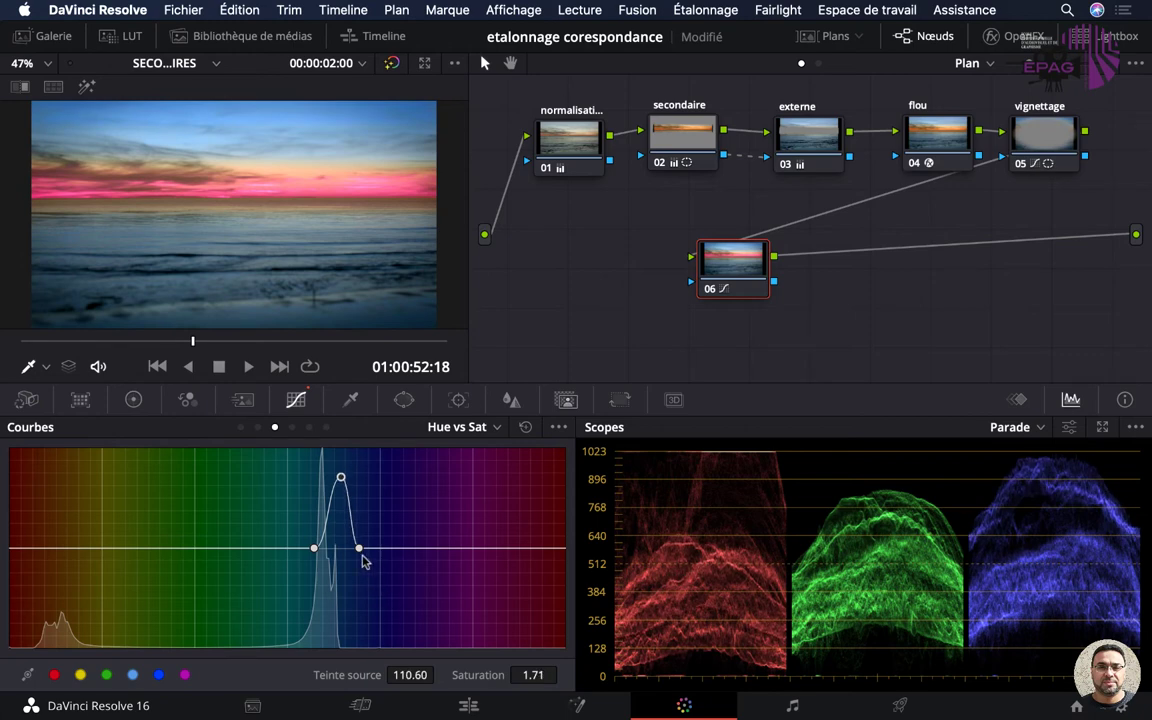
drag(360, 549, 371, 548)
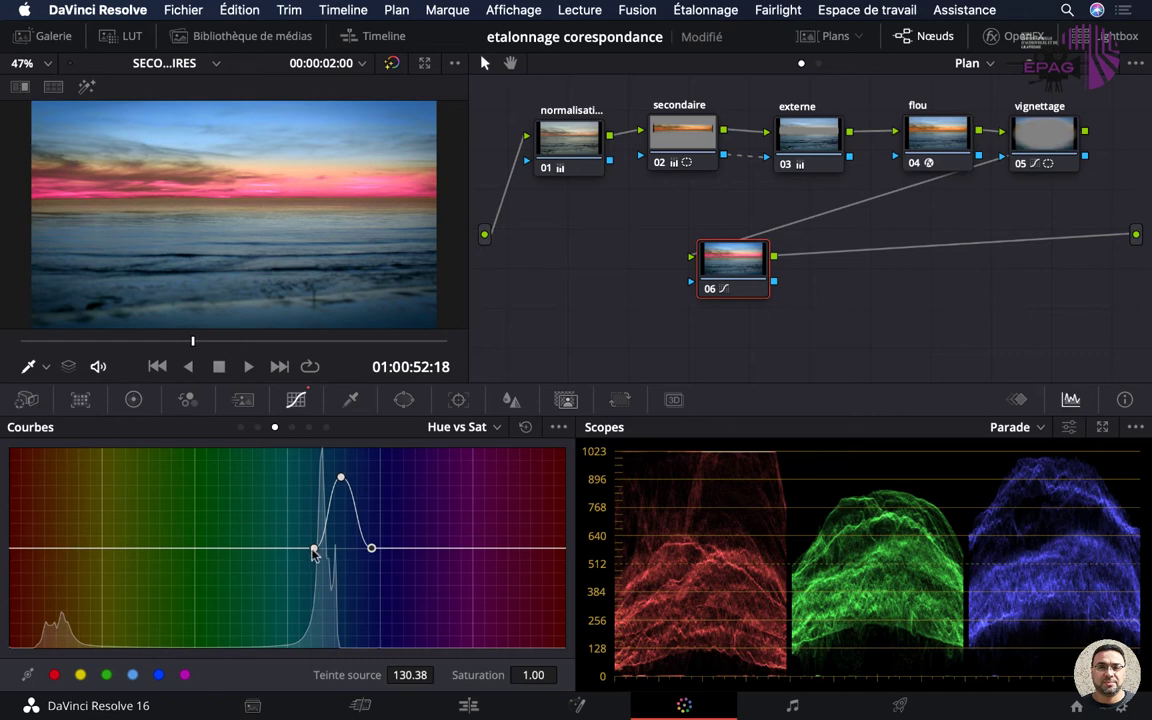
drag(314, 548, 299, 552)
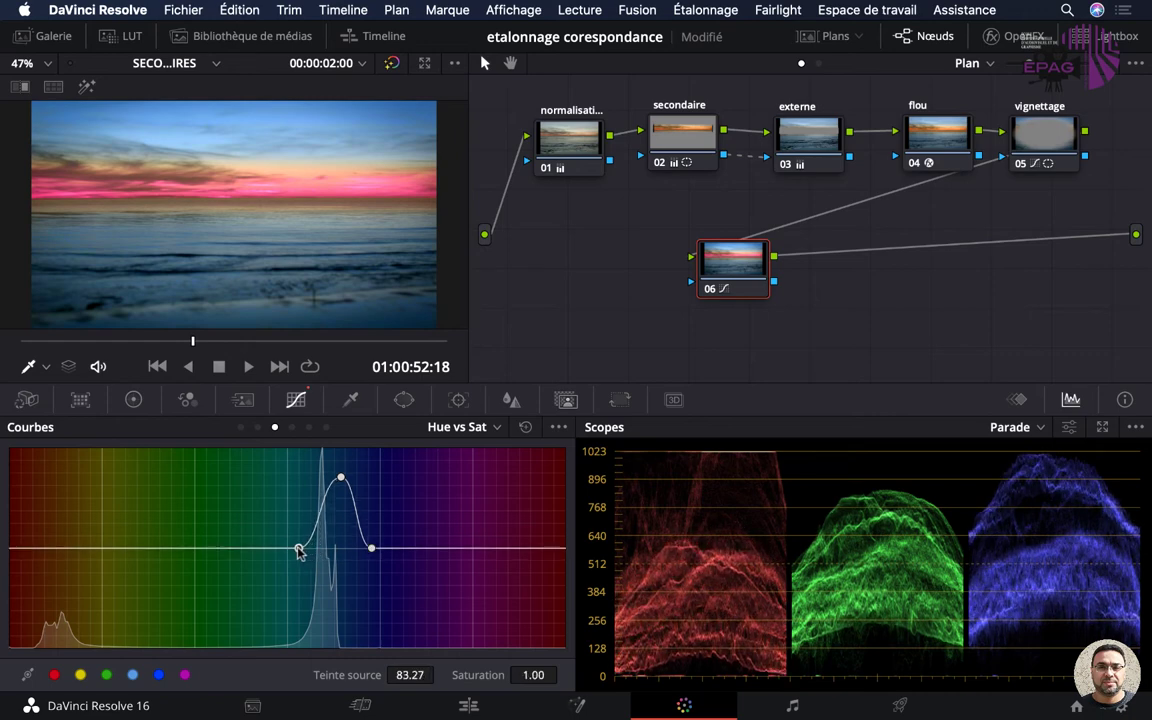
drag(341, 477, 336, 468)
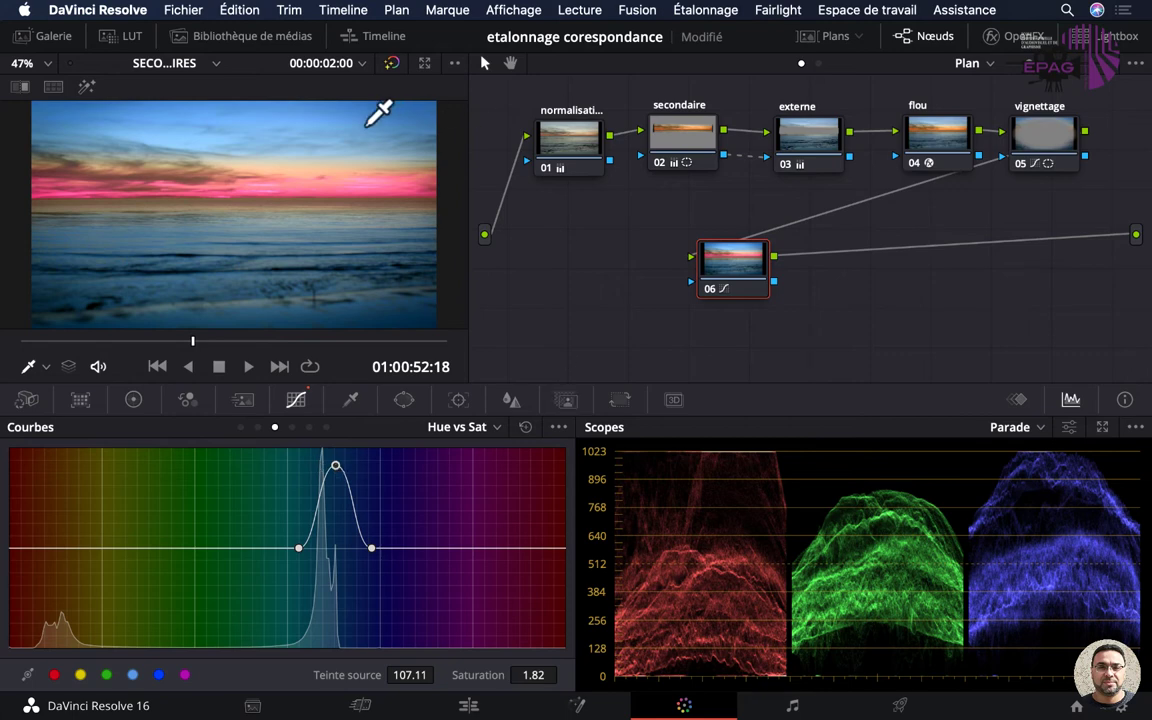
click(486, 428)
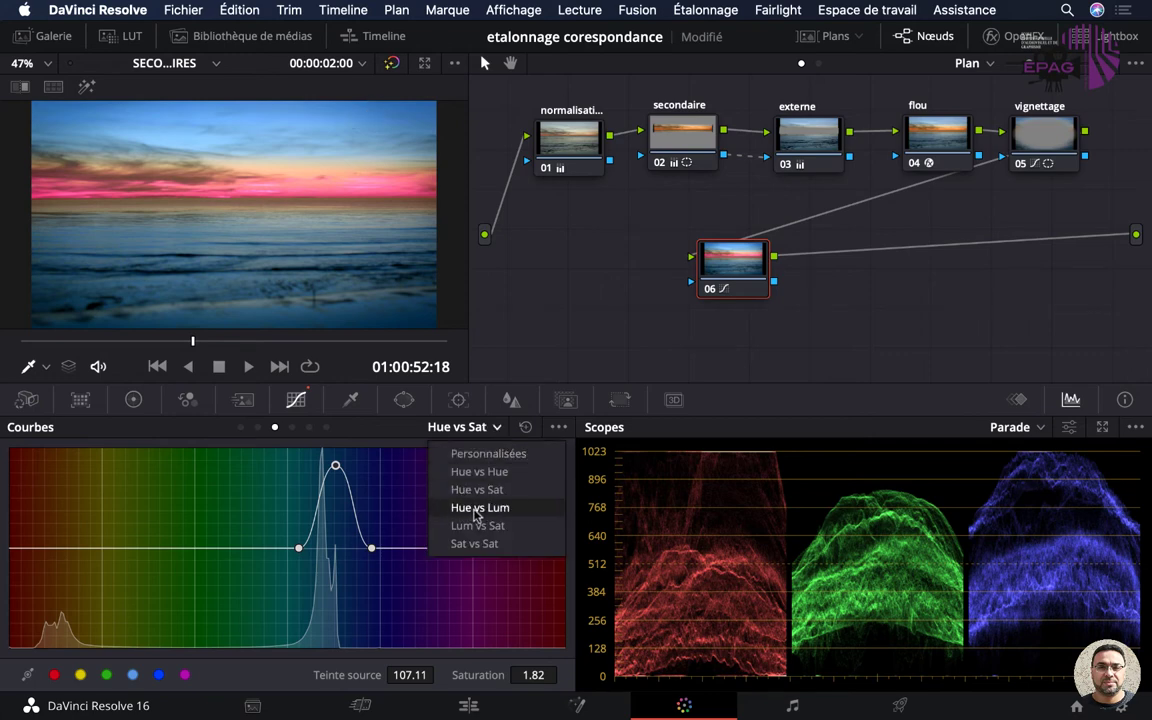
Step: On Hue vs Lum, sample the pink sky and lift its luminance gain to 1.07
click(479, 508)
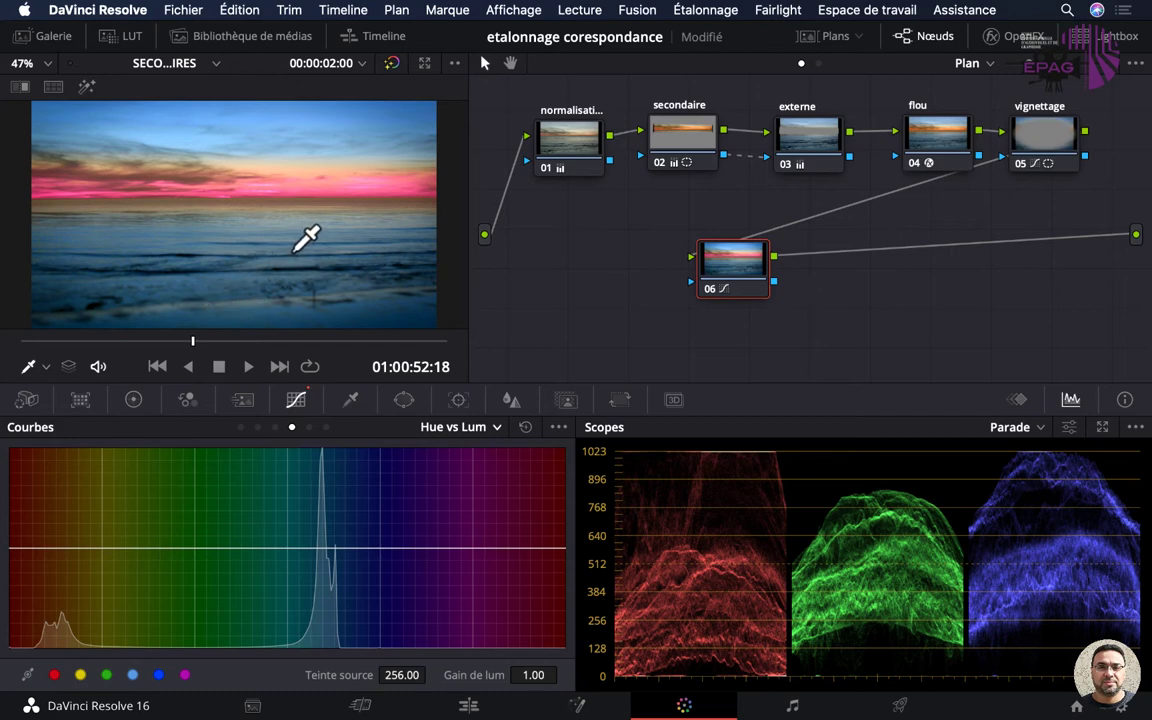
click(214, 198)
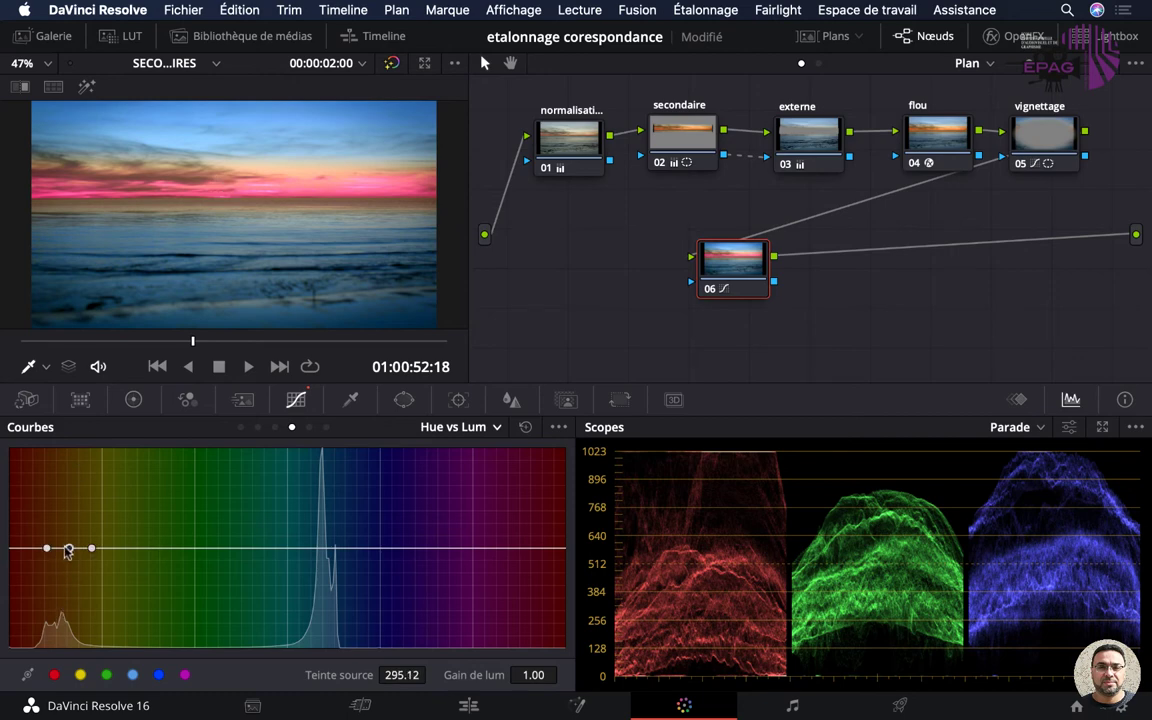
mouse_move(69, 551)
mouse_down()
mouse_move(60, 567)
mouse_move(72, 542)
mouse_up()
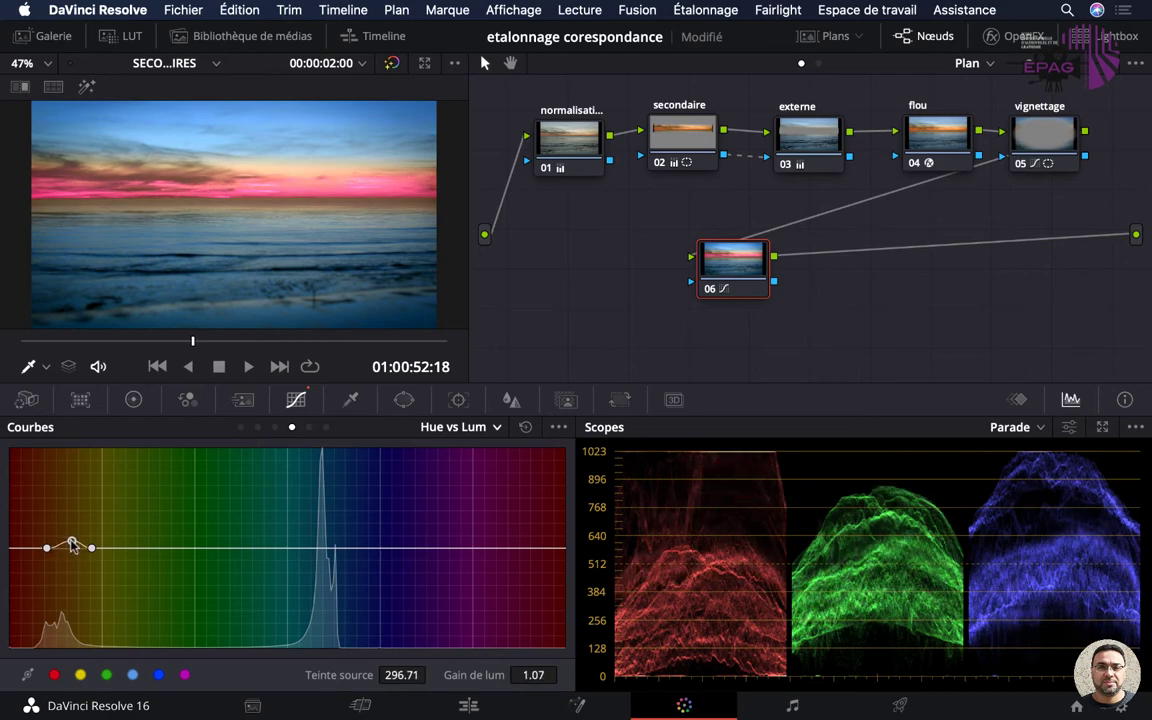
click(462, 427)
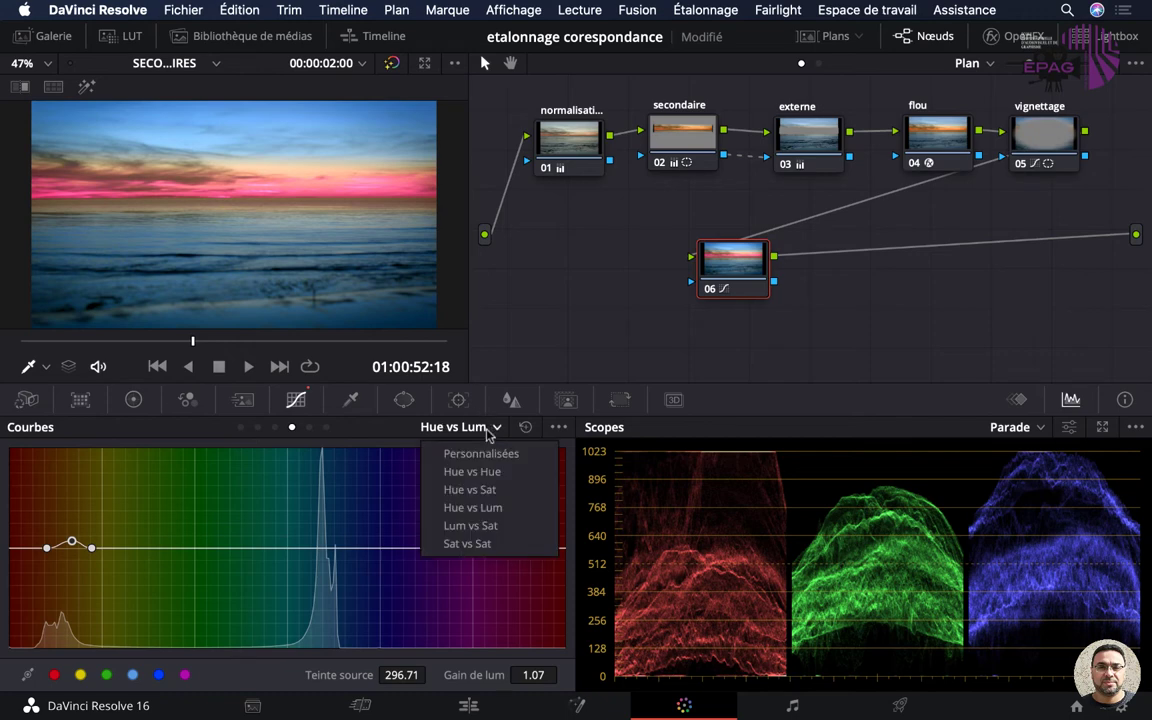
Step: Drop Lum vs Sat to zero in the deepest shadows, check Sat vs Sat, then return to custom curves
click(472, 525)
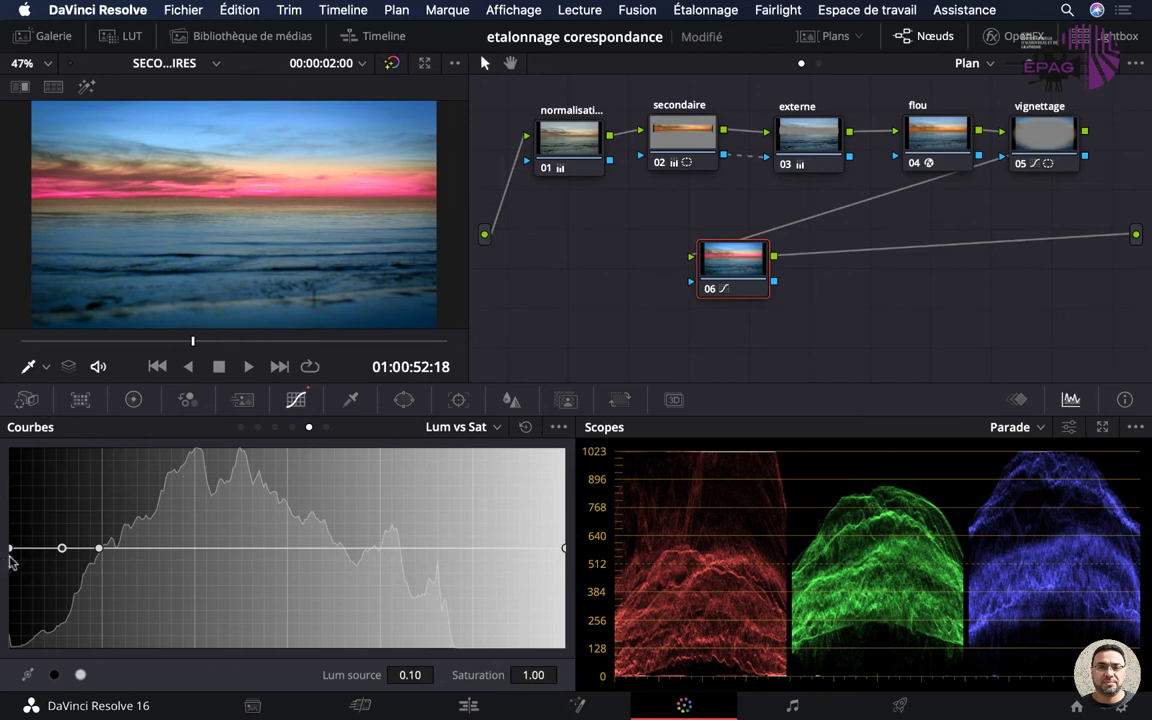
drag(10, 550, 3, 705)
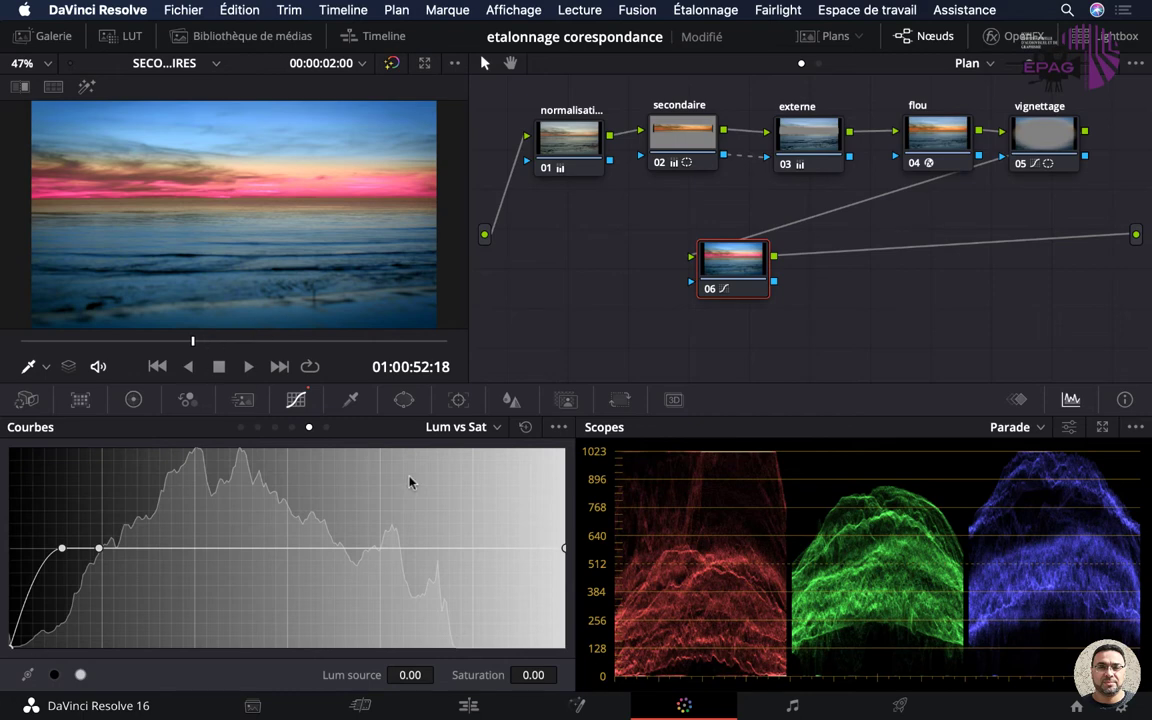
click(460, 427)
click(473, 544)
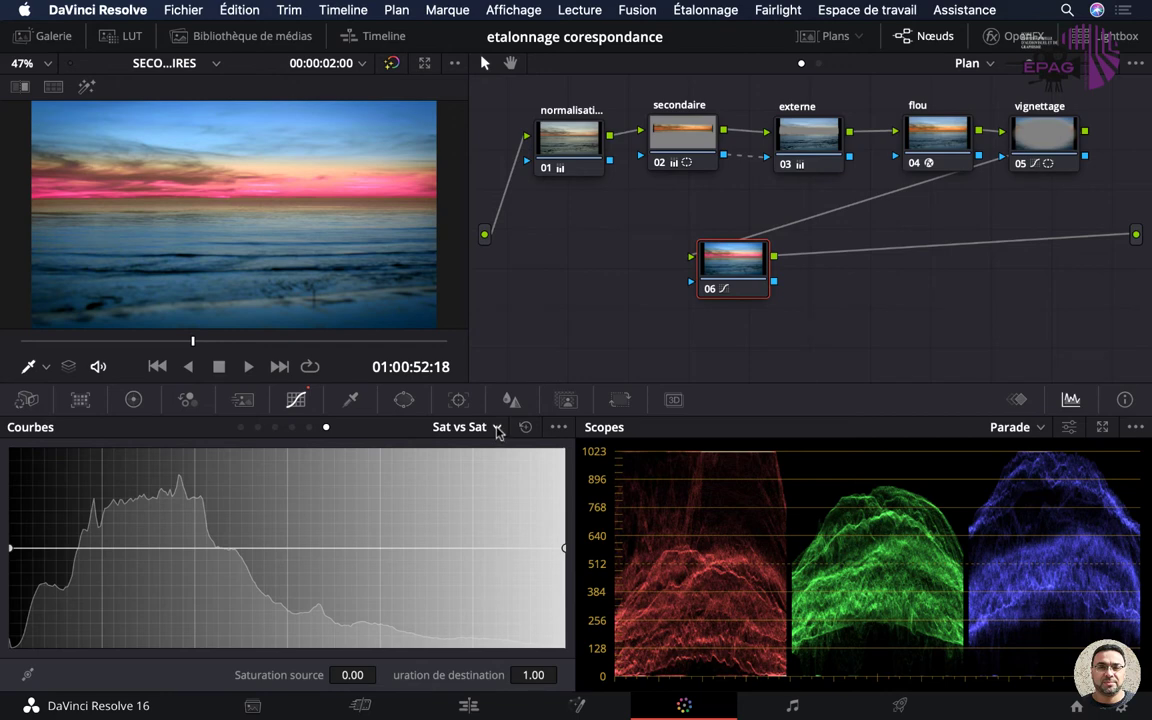
click(470, 428)
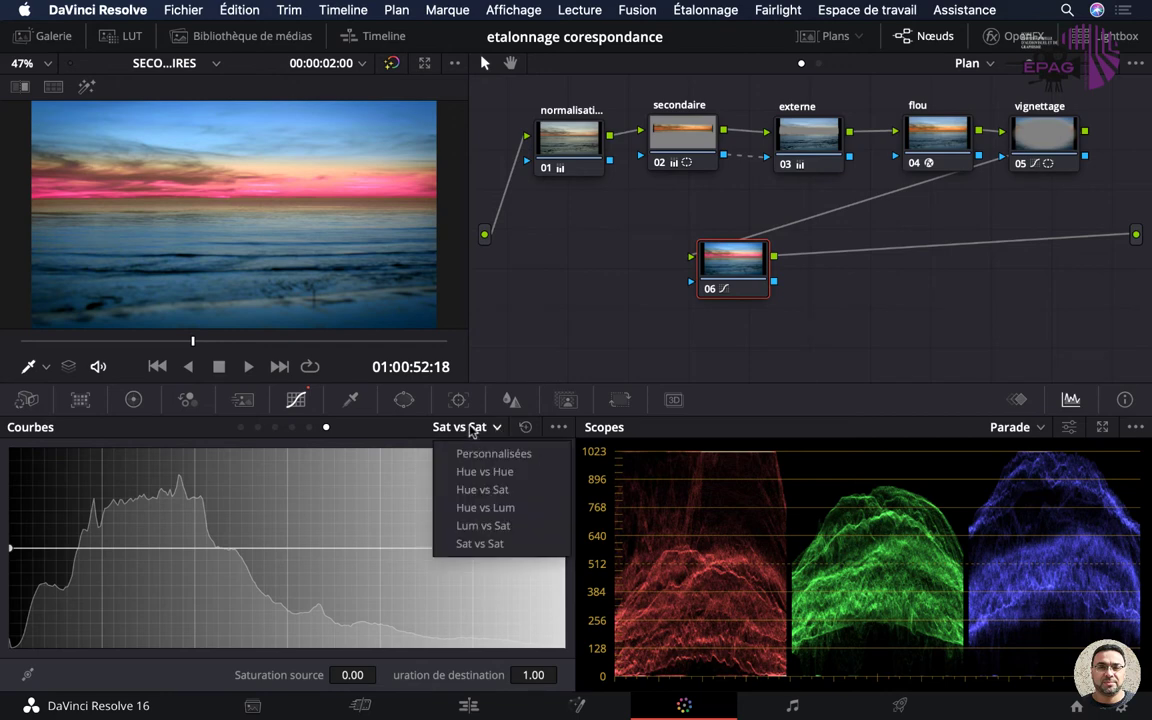
click(490, 454)
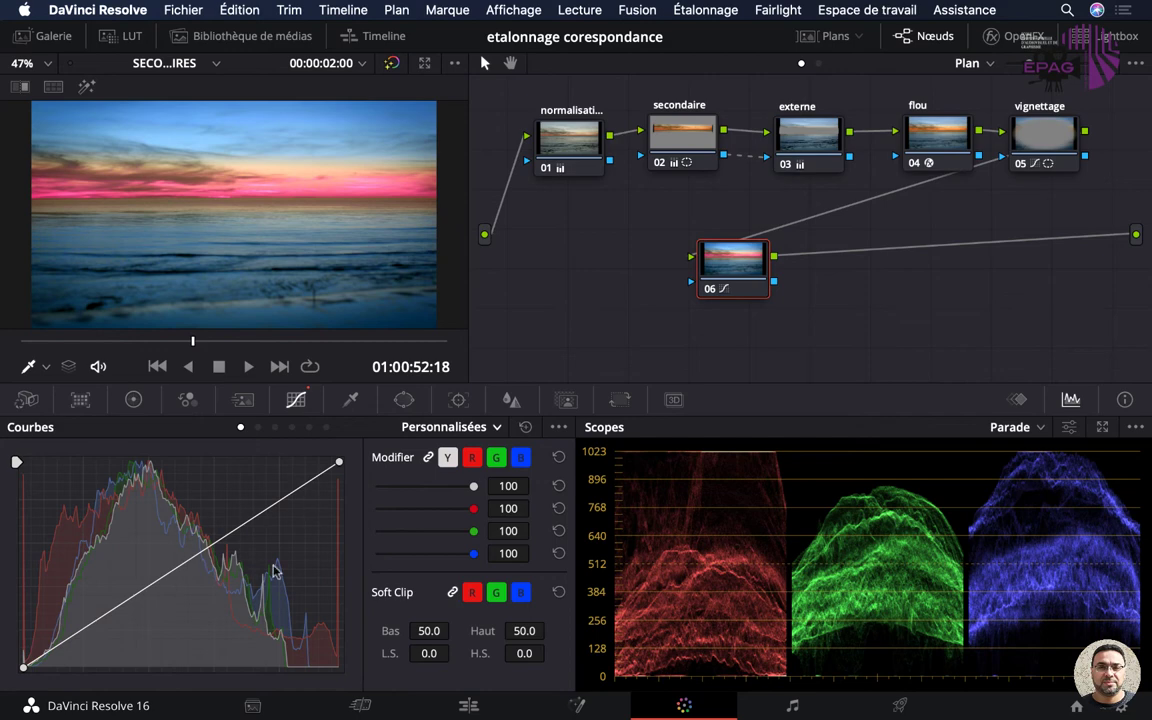
Step: Load marina clip 10, name its node 'normal', and raise Gain to 1.20
click(822, 38)
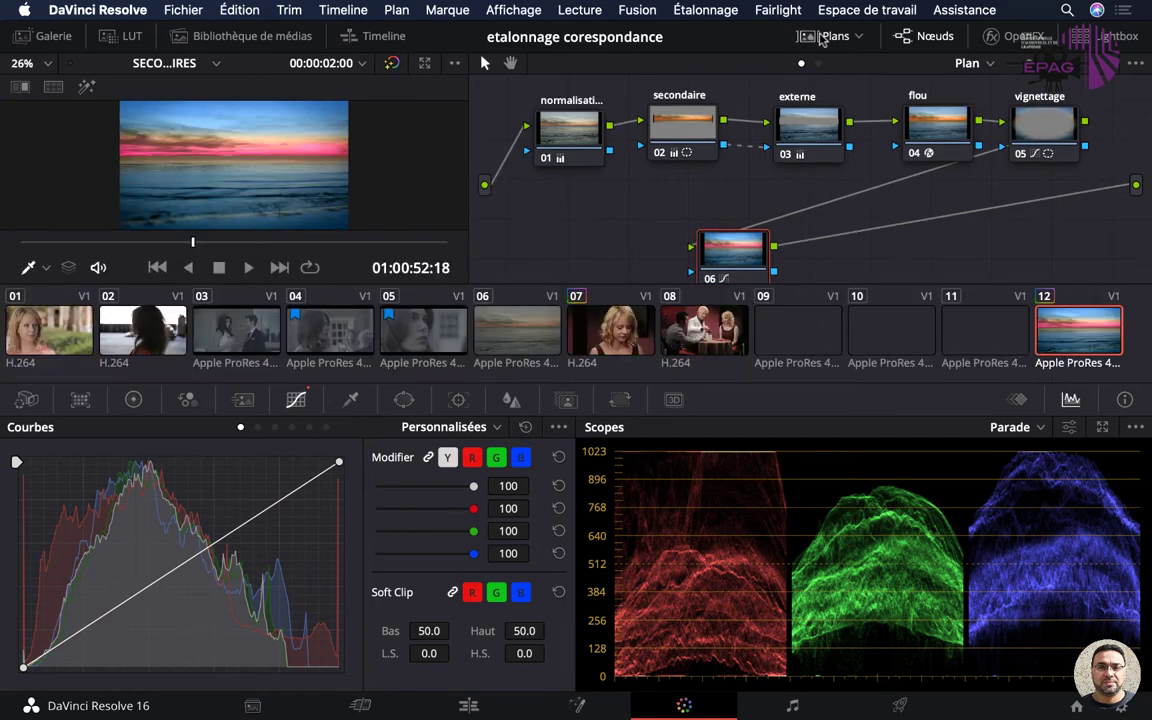
click(893, 340)
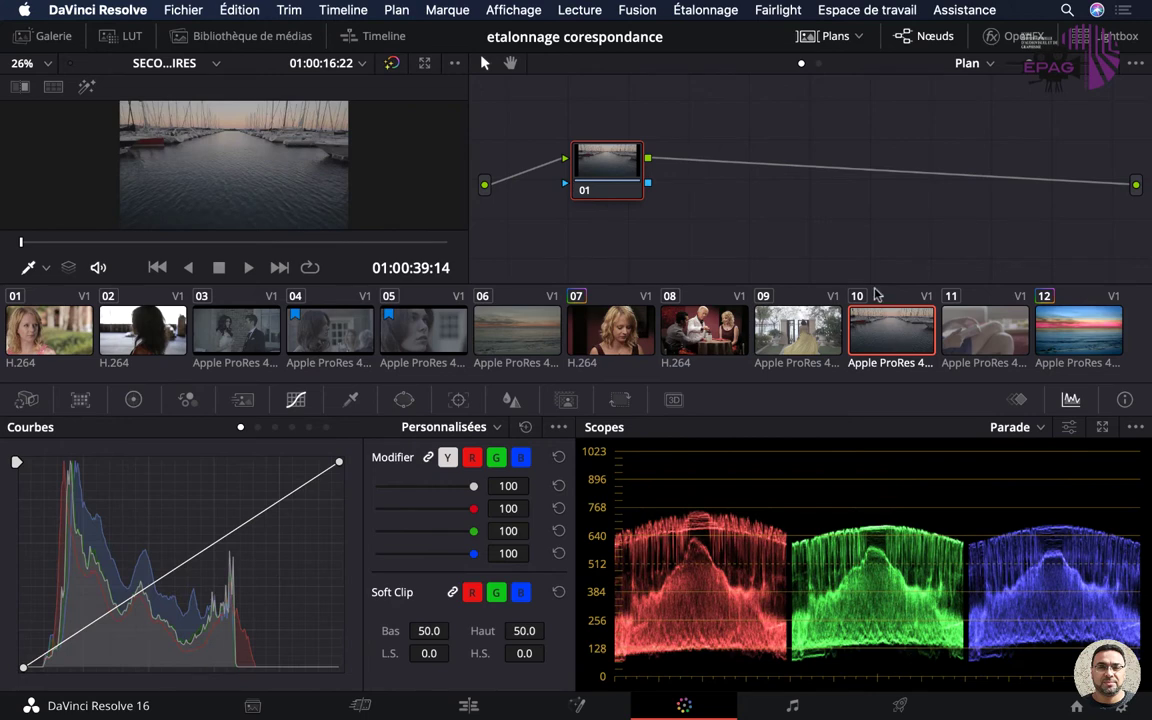
key(ctrl+shift+c)
text(normal)
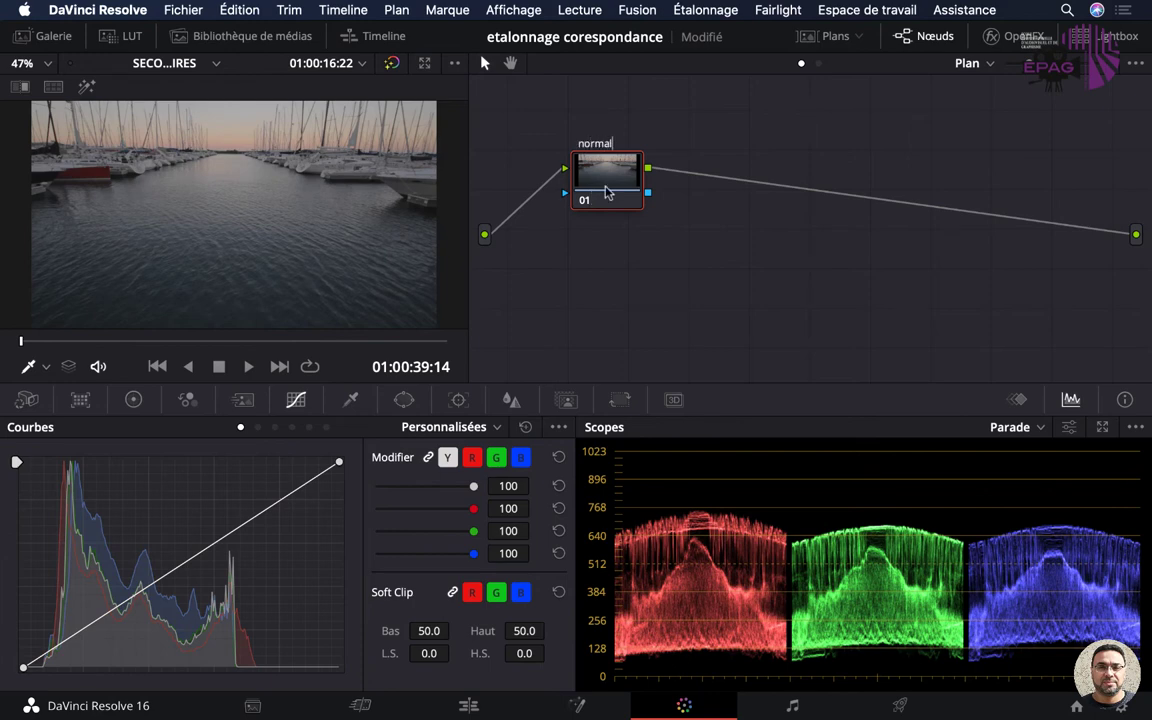
click(133, 399)
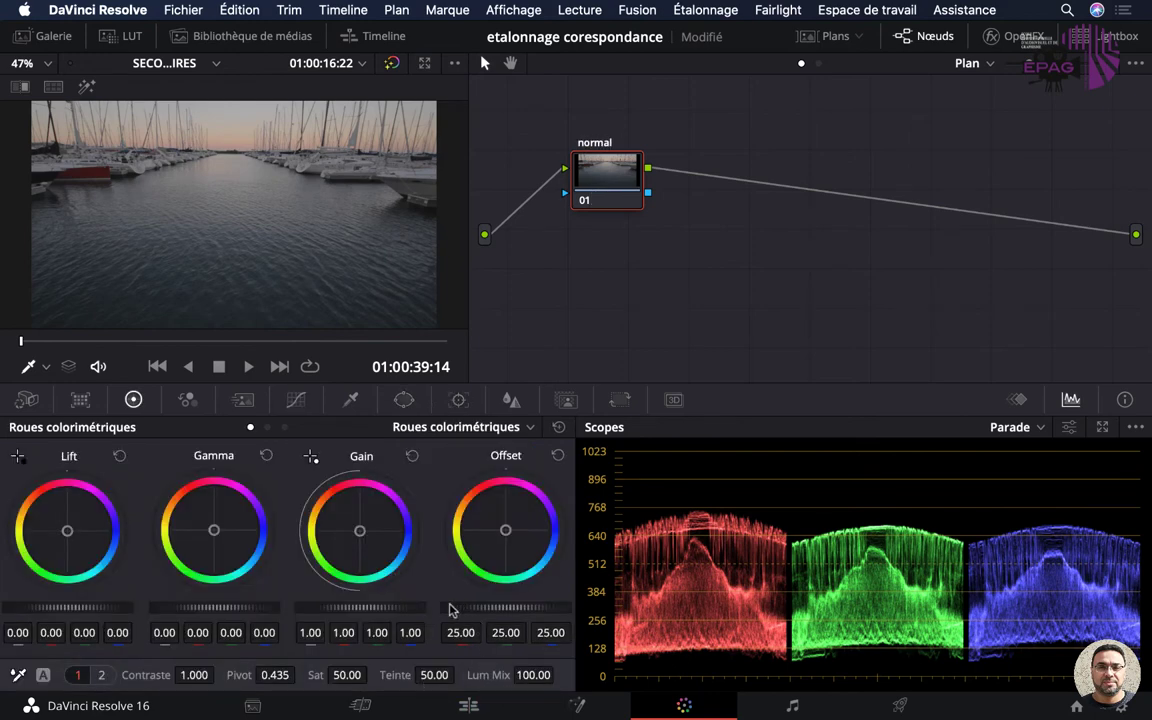
drag(355, 607, 376, 607)
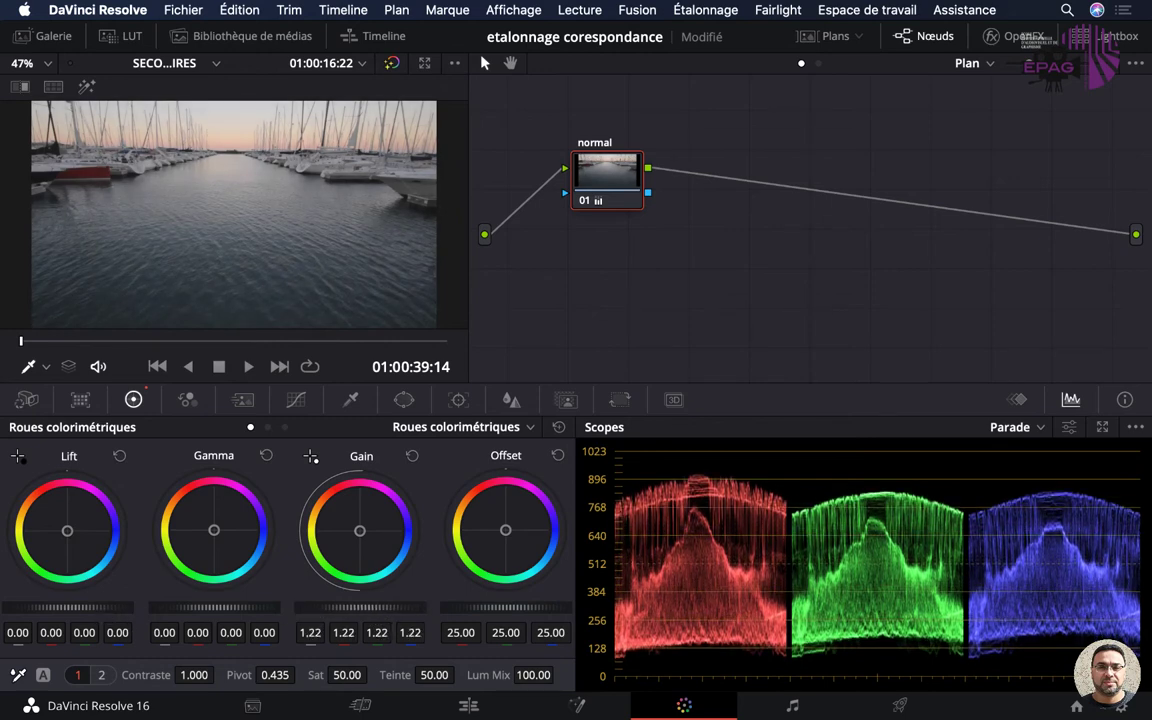
Step: Lower Lift to -0.02, scrub to a later frame, and add serial node 02
drag(67, 607, 55, 607)
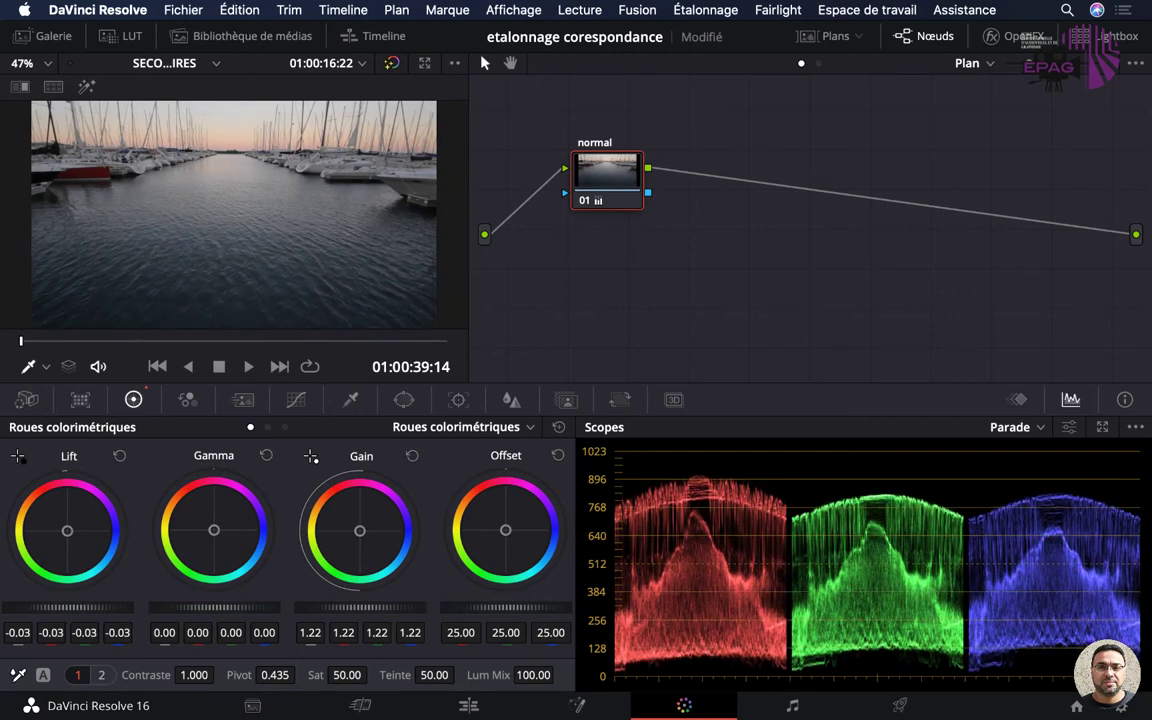
drag(95, 341, 131, 342)
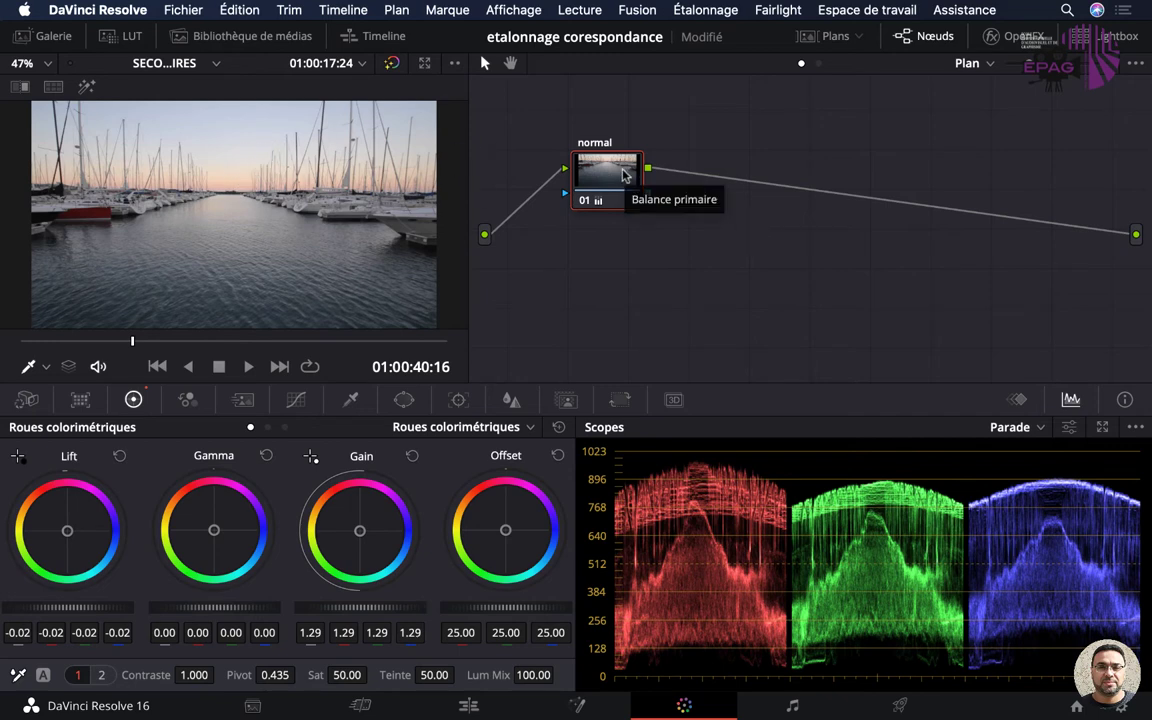
key(alt+s)
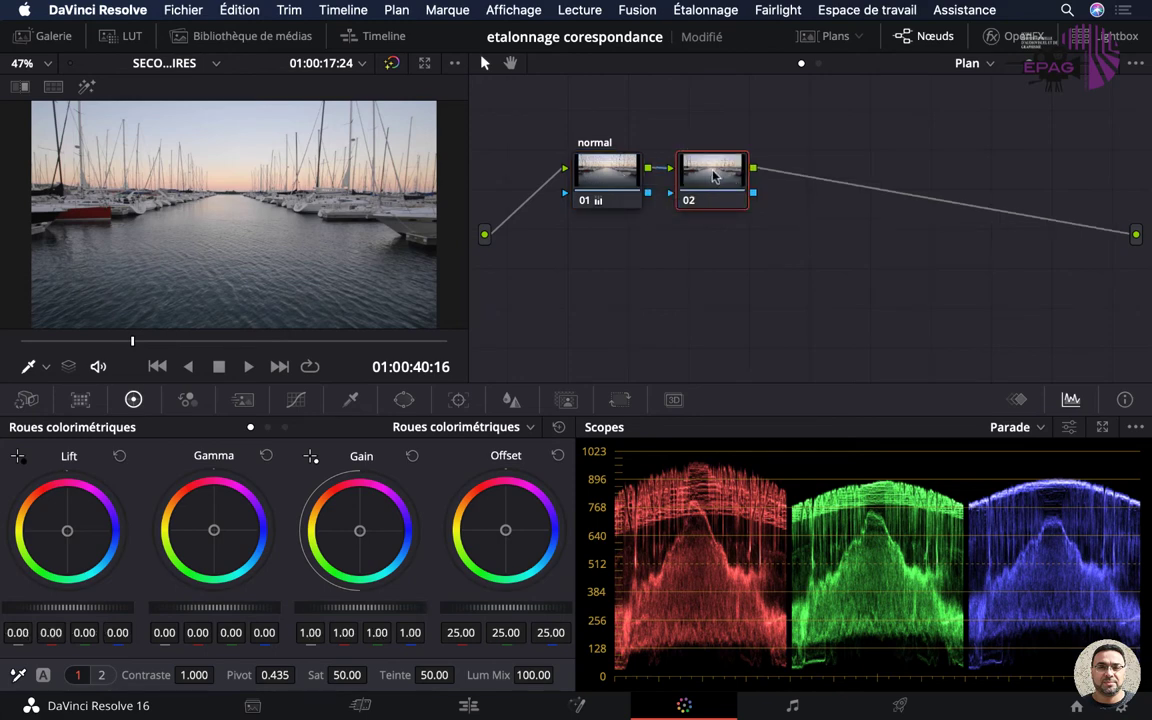
text(couché)
Step: Name node 02 'couché' and add a rectangular window to it
key(Return)
click(405, 400)
click(40, 494)
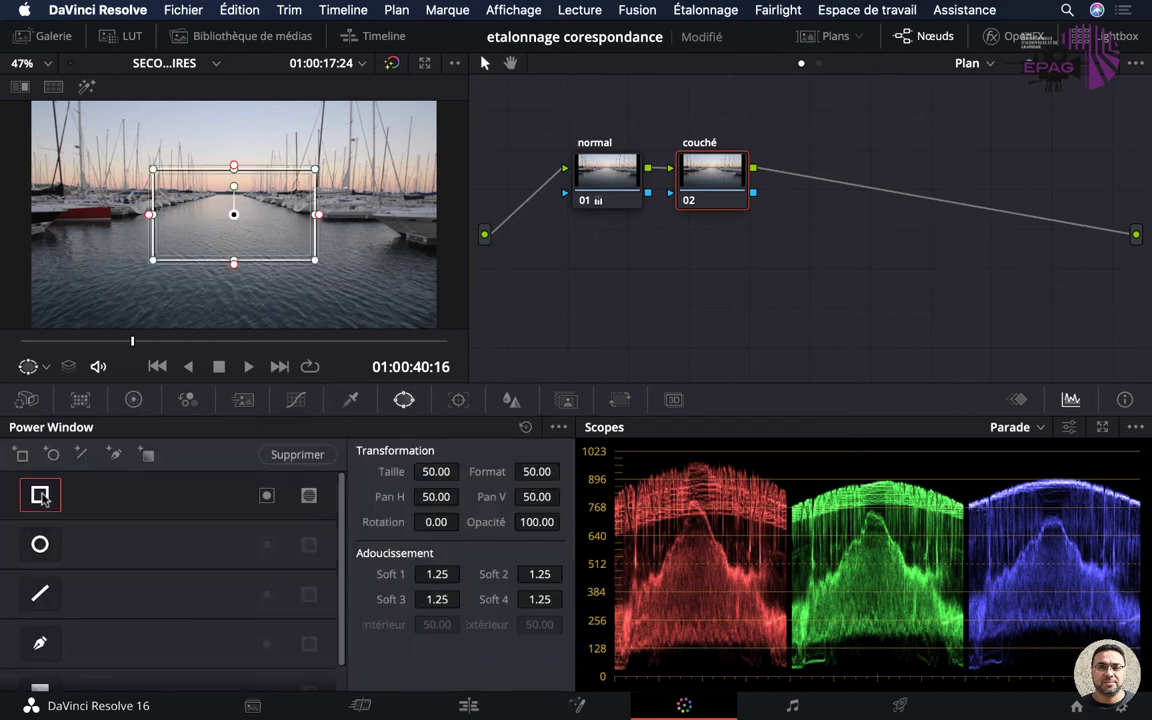
mouse_move(232, 212)
mouse_down()
mouse_move(237, 228)
mouse_move(234, 205)
mouse_up()
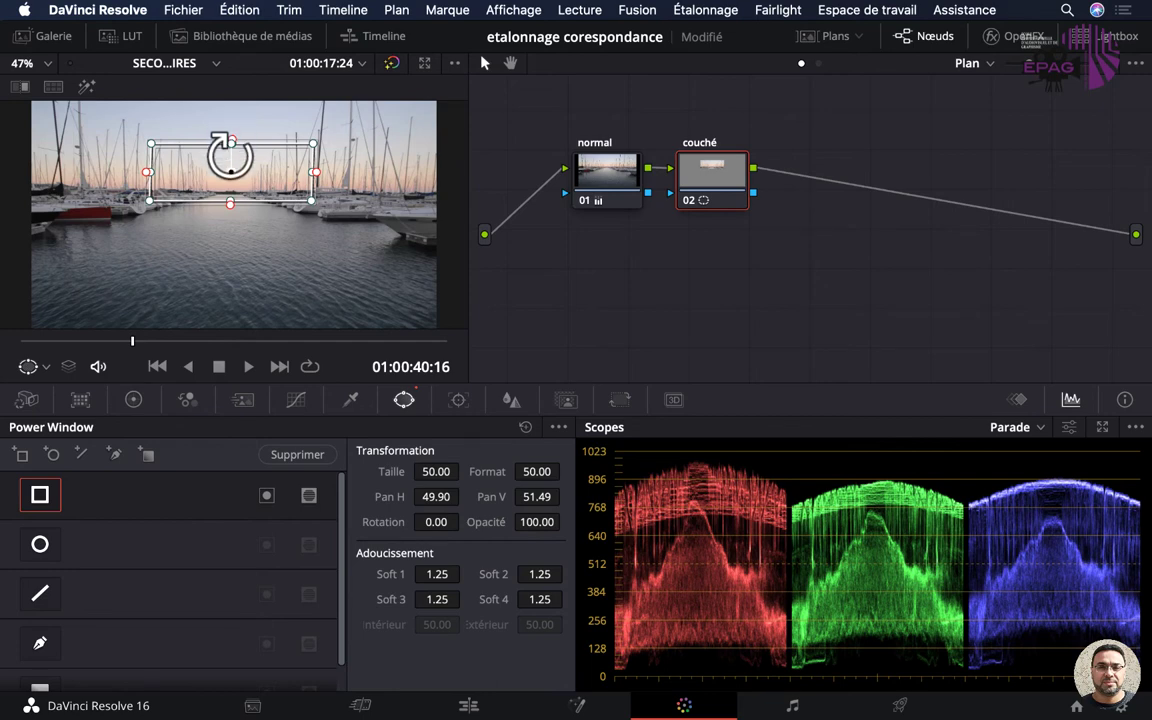
Step: Fit the rectangle across the full-width horizon band and feather it to Soft 2 4.19, Soft 4 1.86
drag(231, 143, 233, 166)
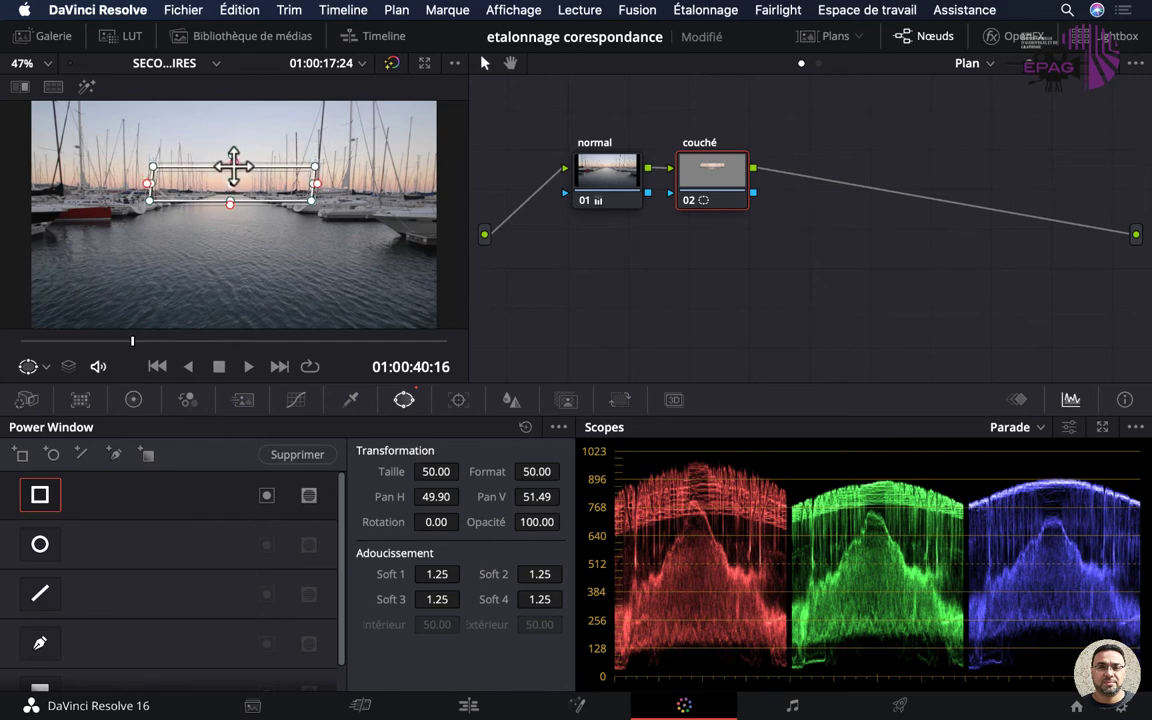
drag(148, 183, 25, 176)
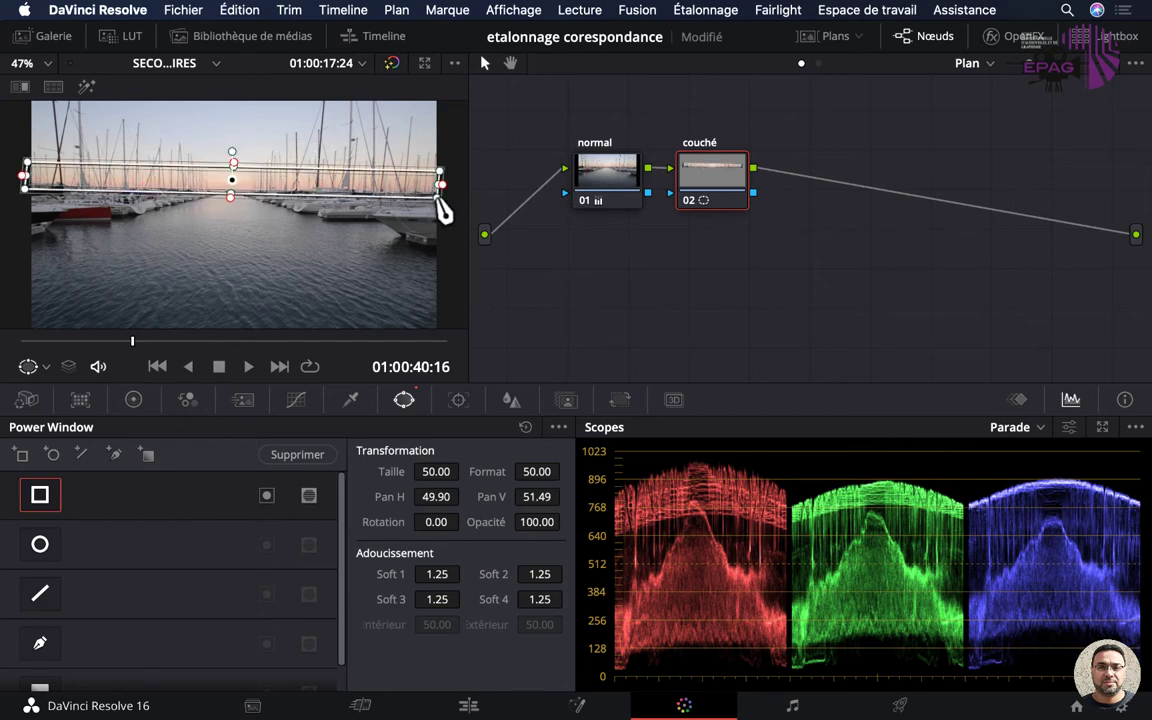
drag(231, 197, 233, 213)
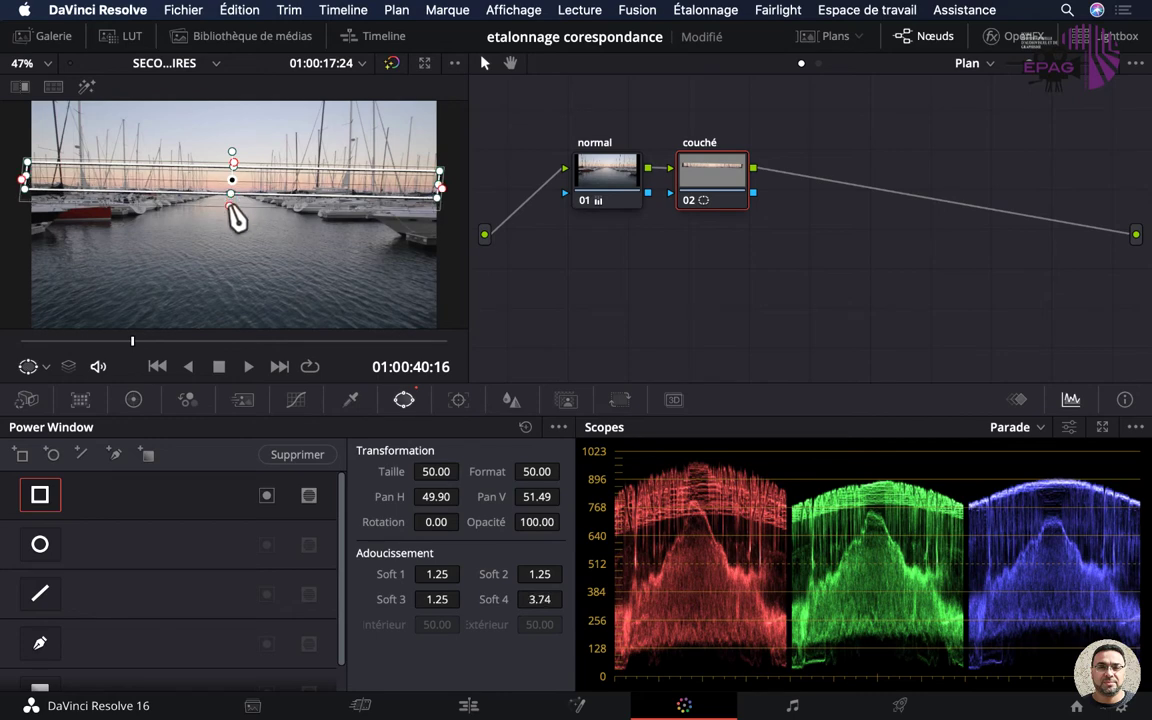
drag(233, 161, 234, 150)
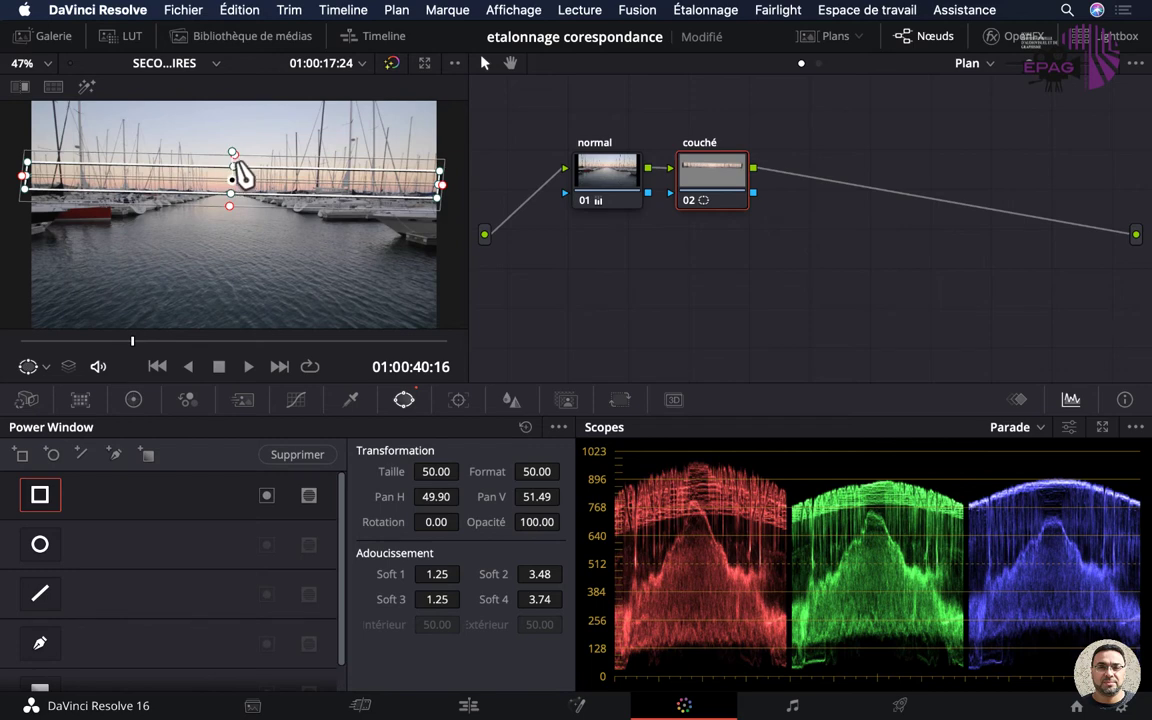
drag(237, 164, 241, 170)
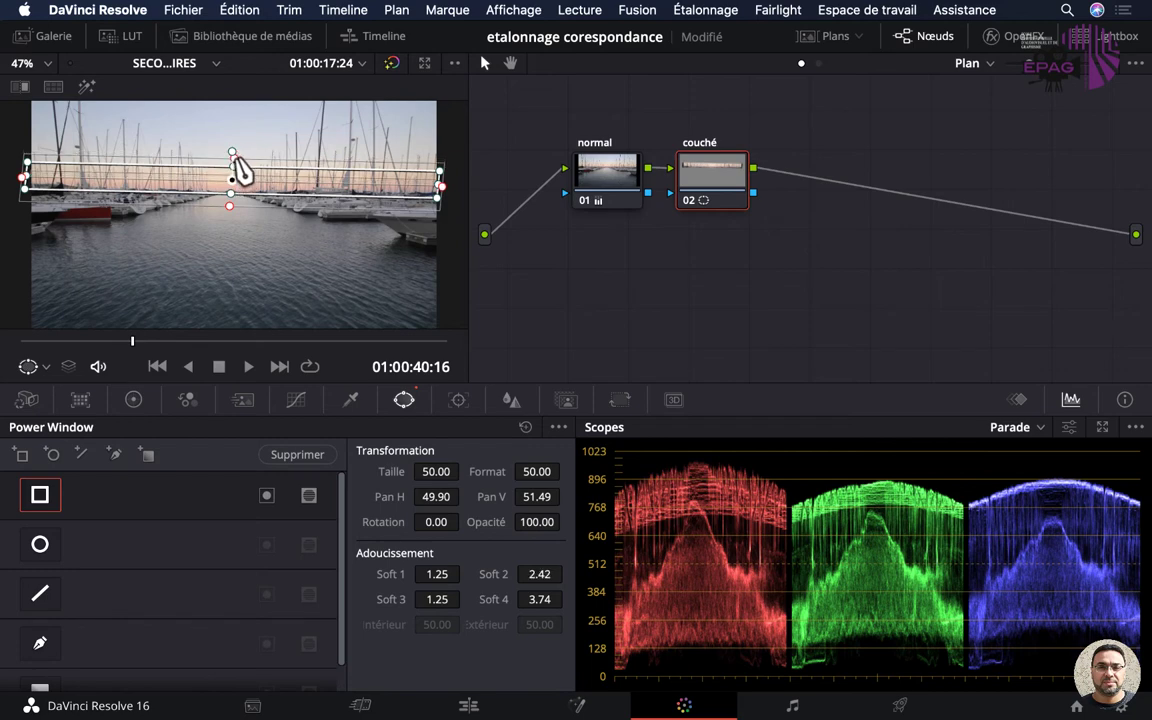
drag(237, 207, 233, 203)
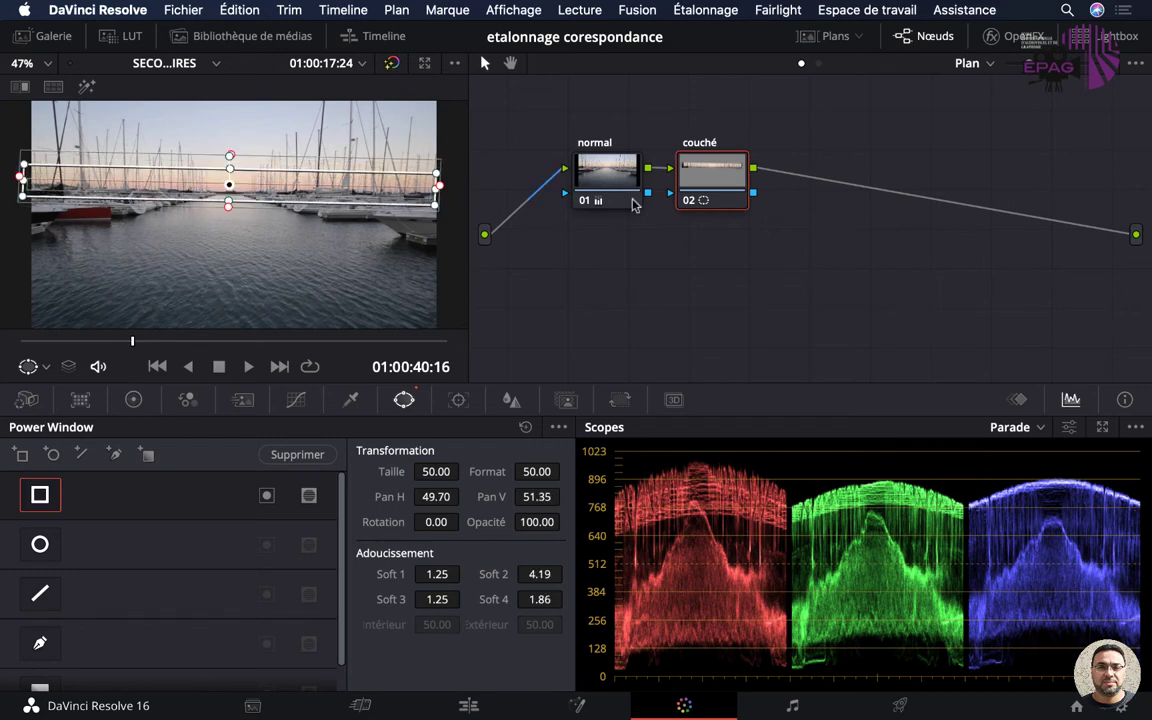
click(133, 399)
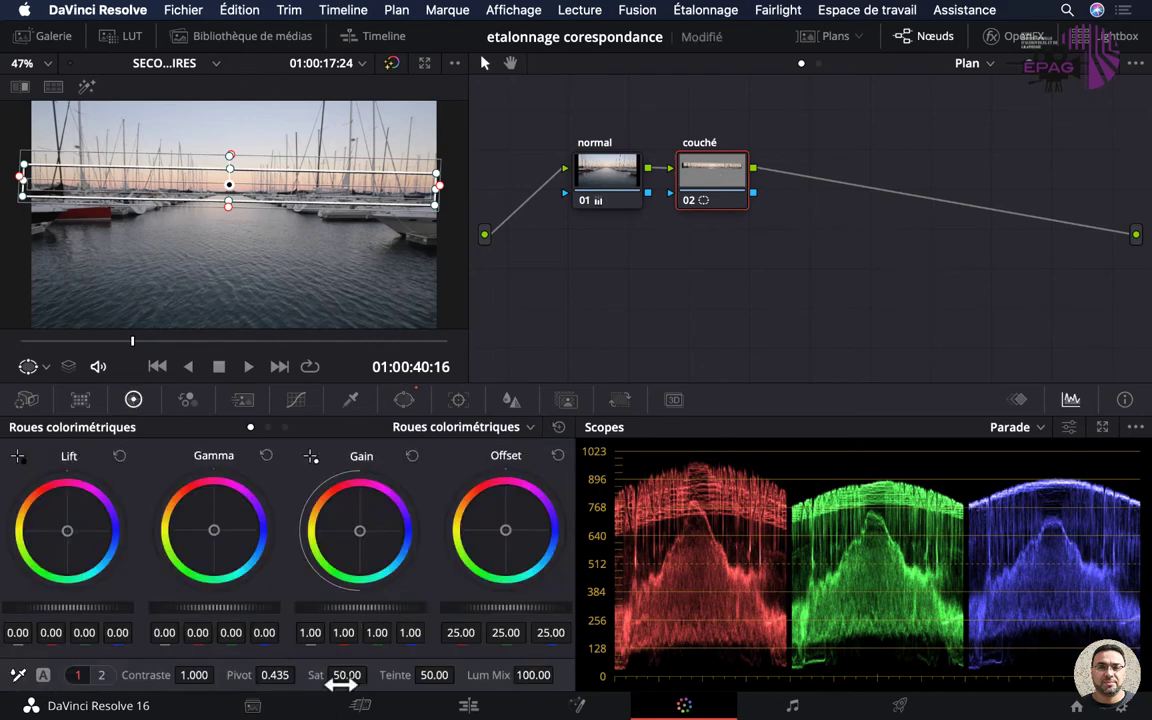
Step: Raise window saturation to 86 and warm the gamma toward red, then play and scrub to review
drag(372, 674, 341, 674)
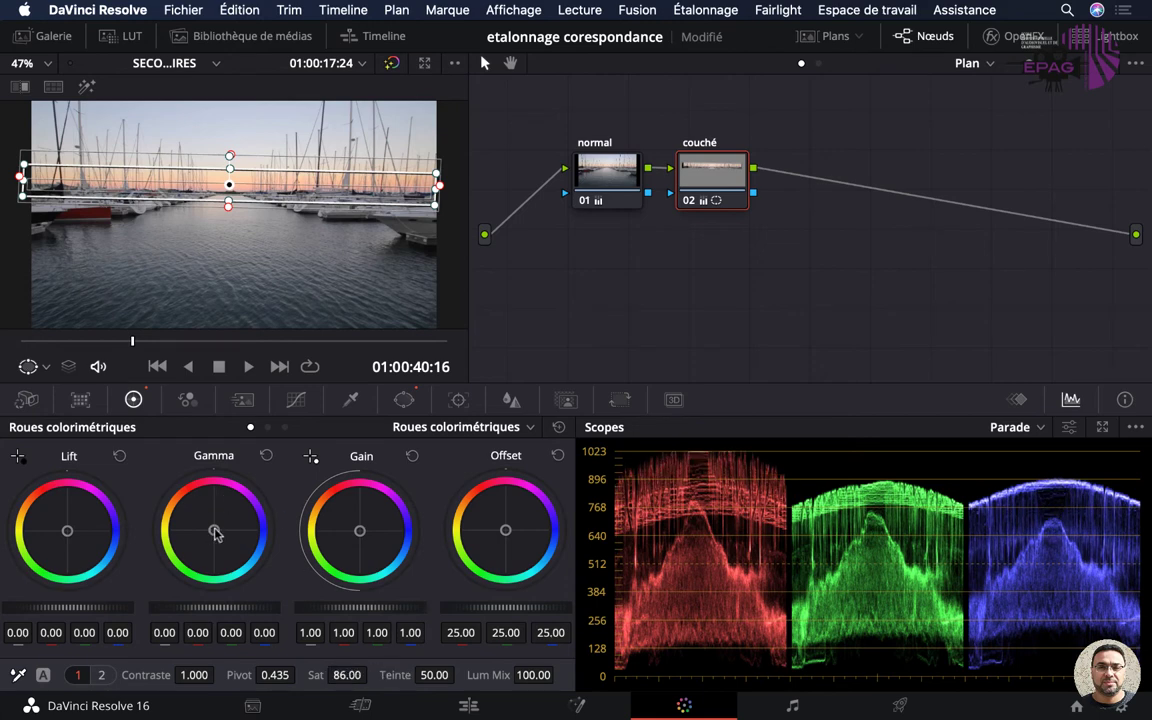
drag(215, 532, 208, 524)
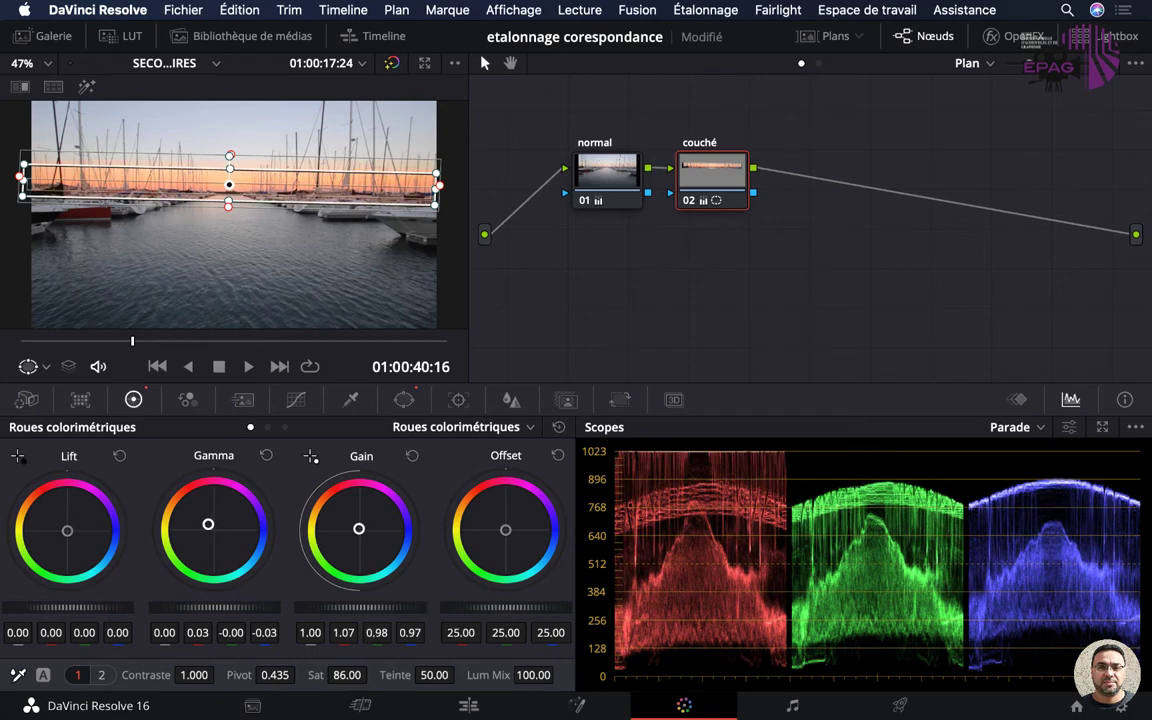
click(623, 179)
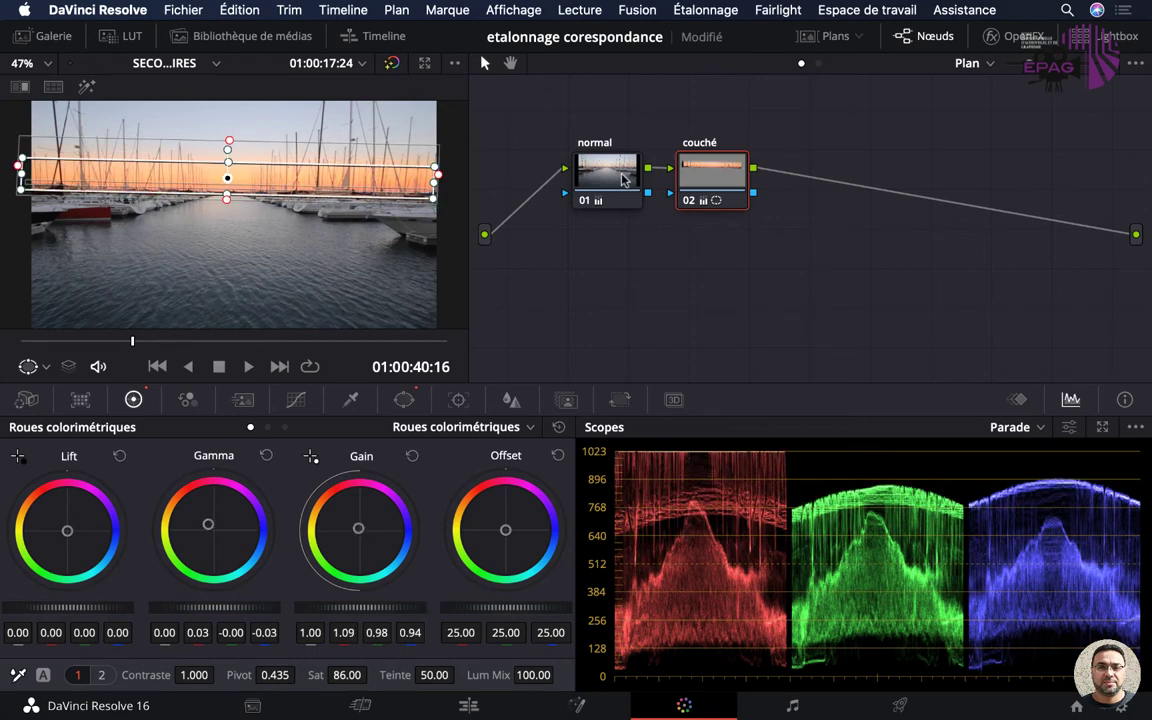
click(623, 179)
click(219, 367)
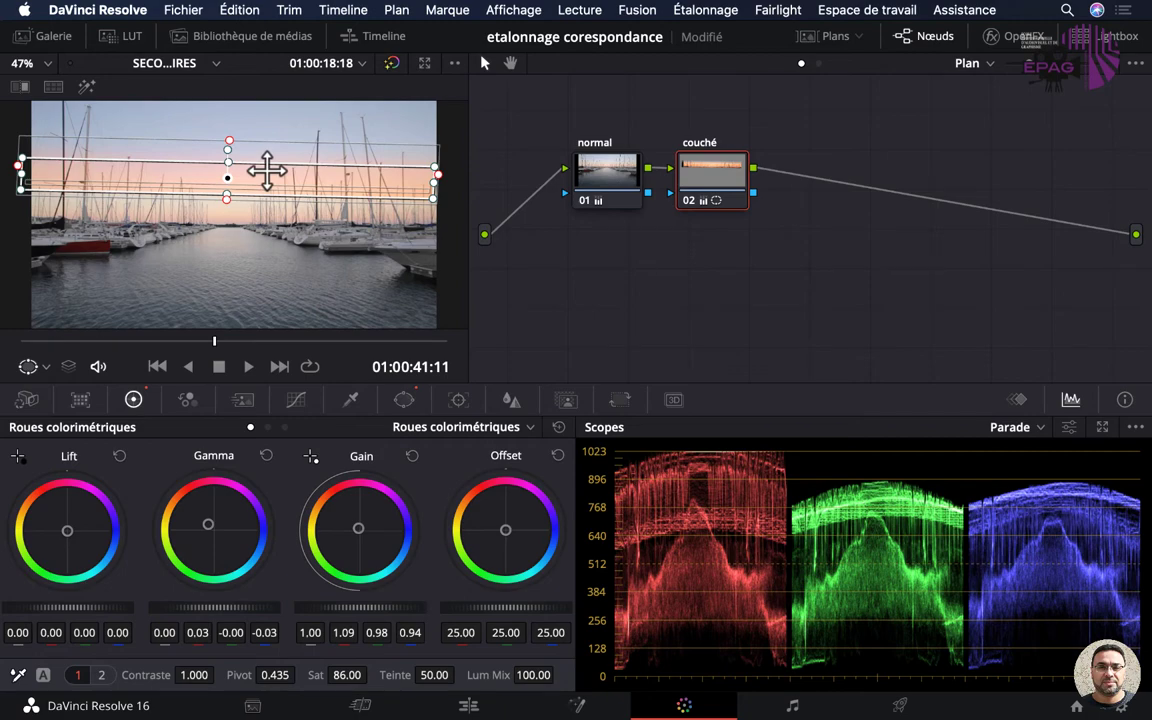
drag(214, 344, 132, 345)
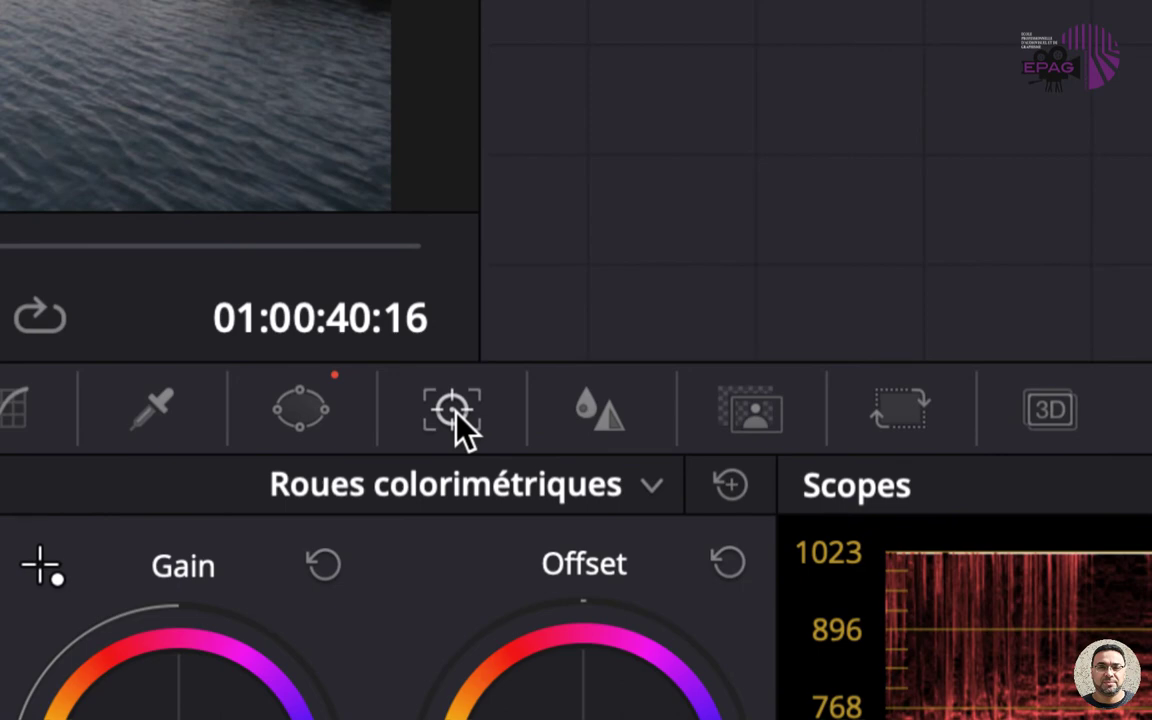
Step: Track the couché horizon window backward to the clip start, then forward from the 00:00:00:20 keyframe
click(456, 414)
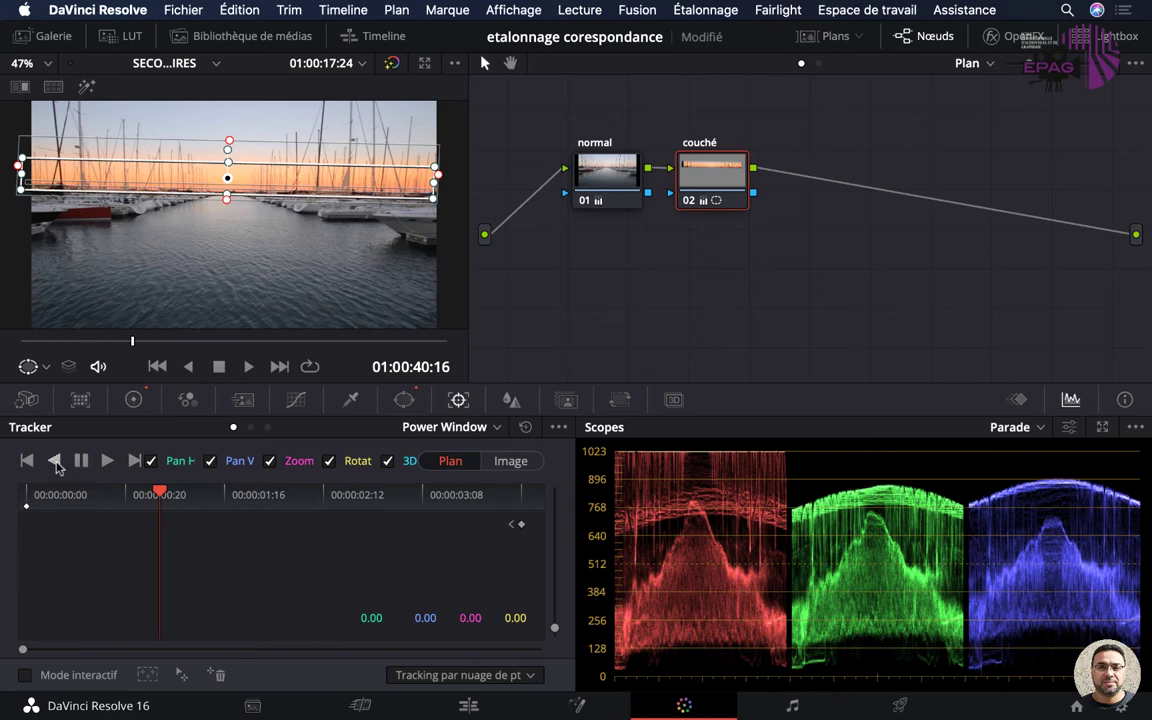
click(56, 461)
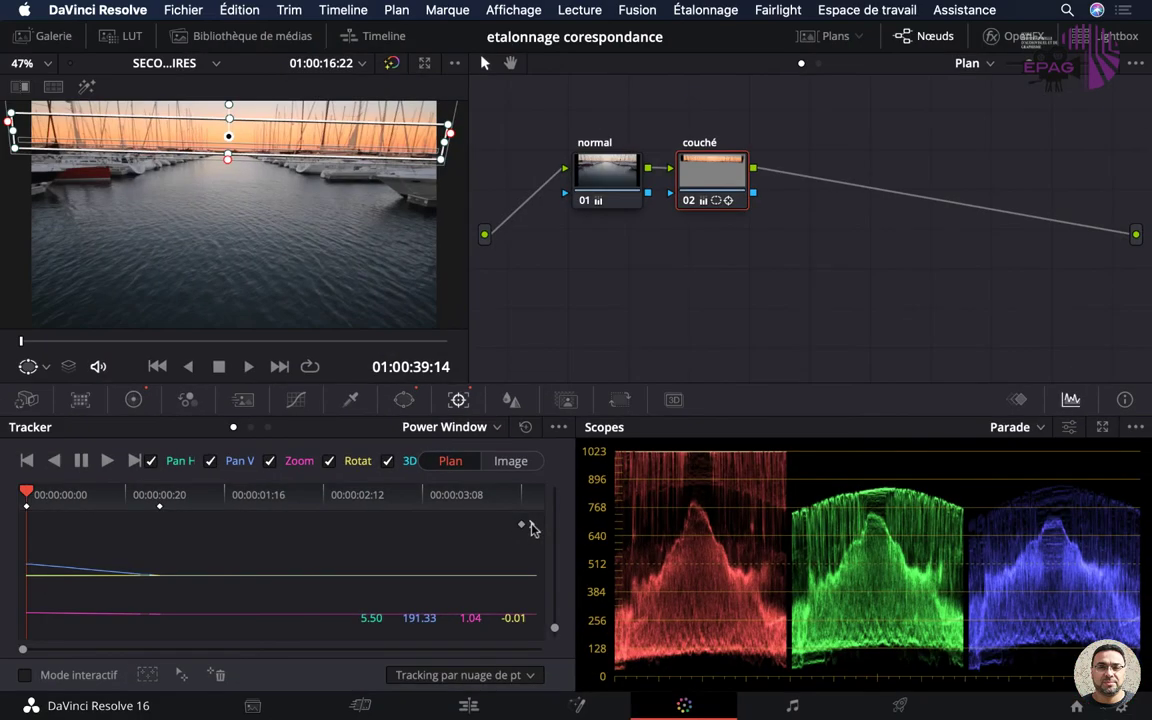
click(533, 529)
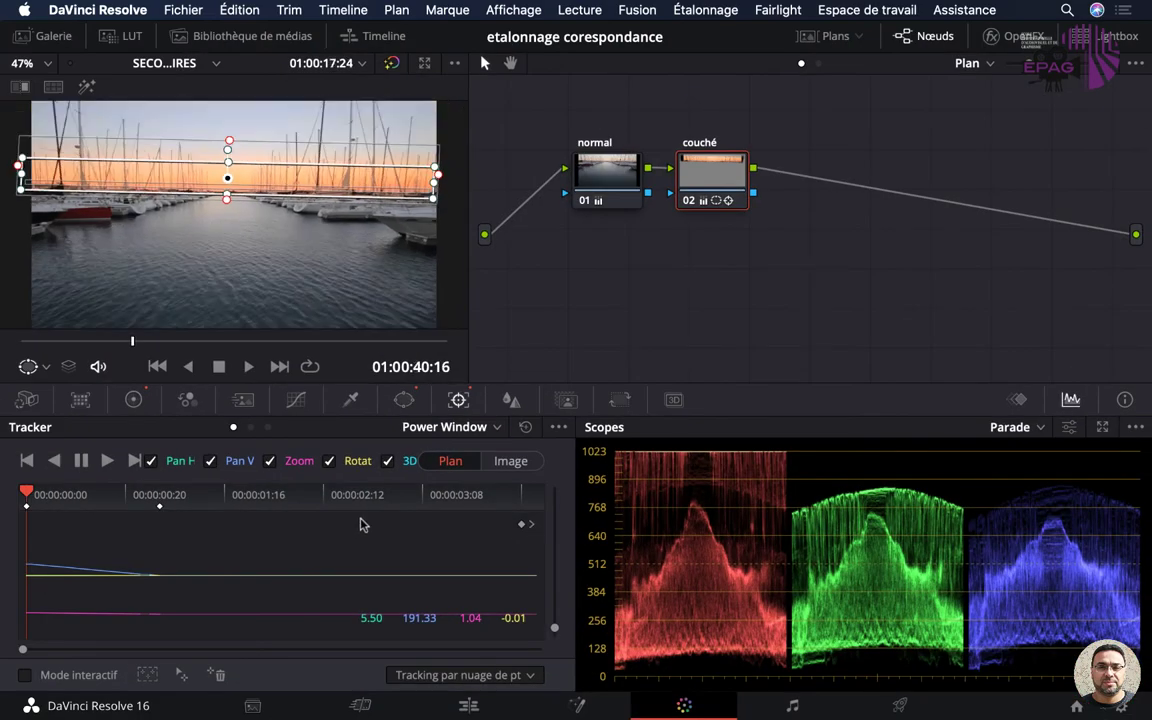
click(108, 463)
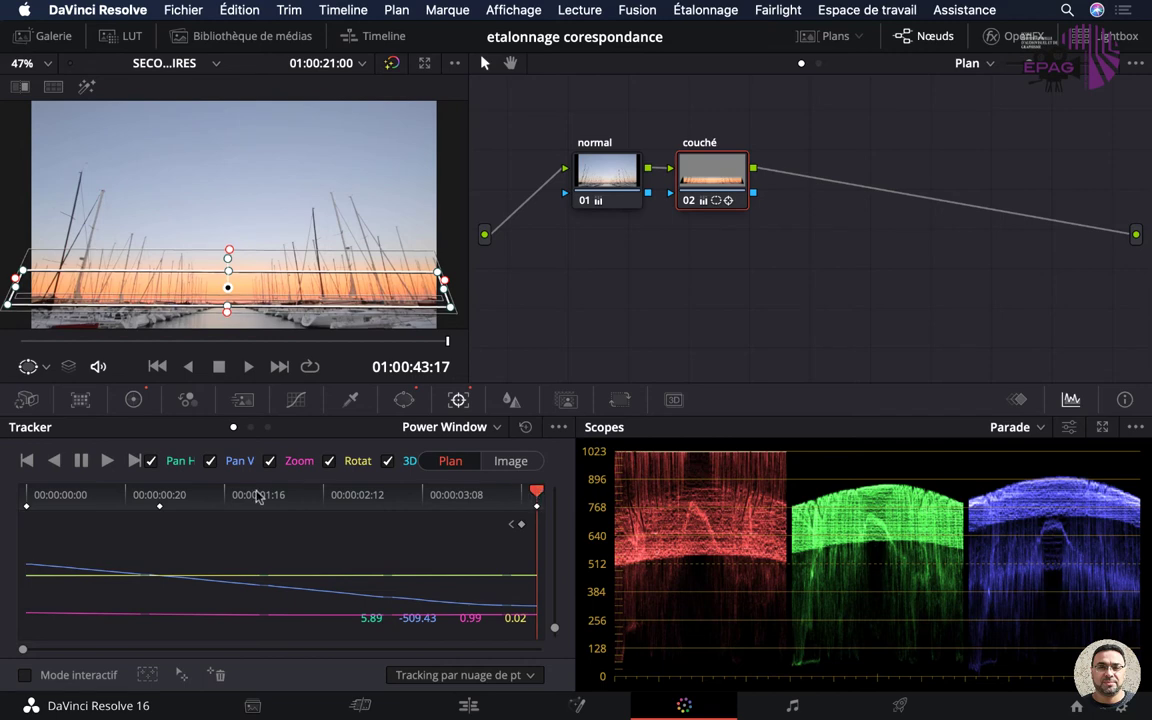
Step: Loop-play the marina clip to check the tracked window, then return to the 00:00:00:20 keyframe
click(105, 494)
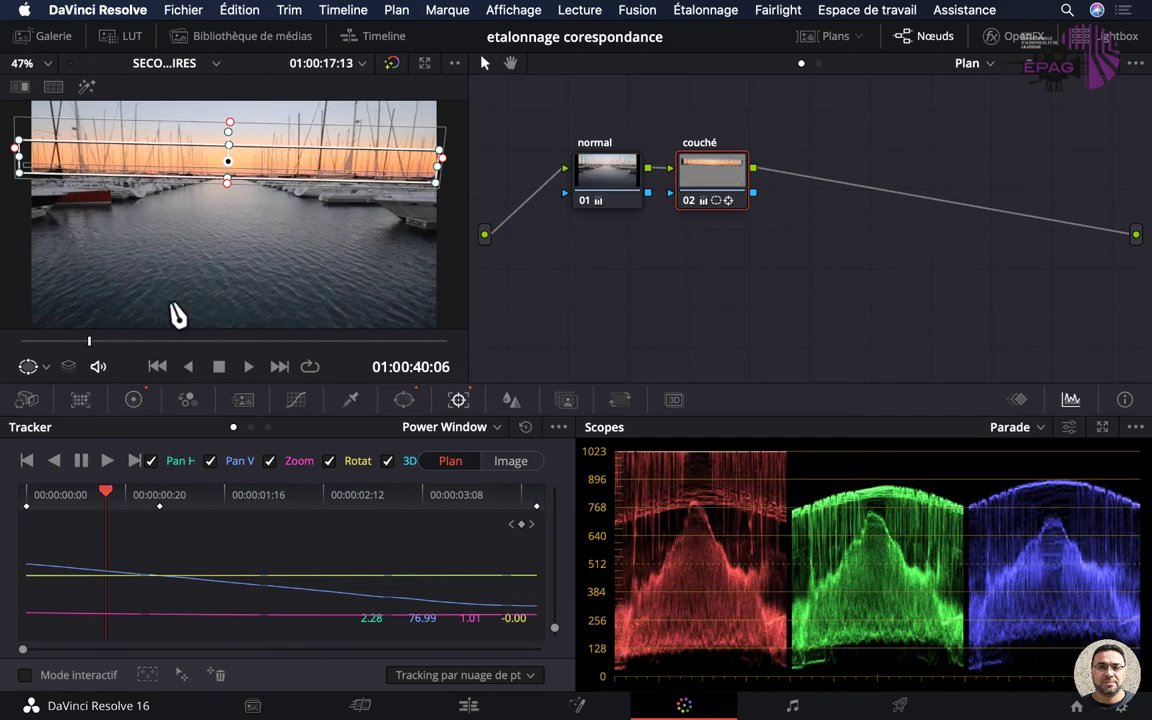
click(26, 494)
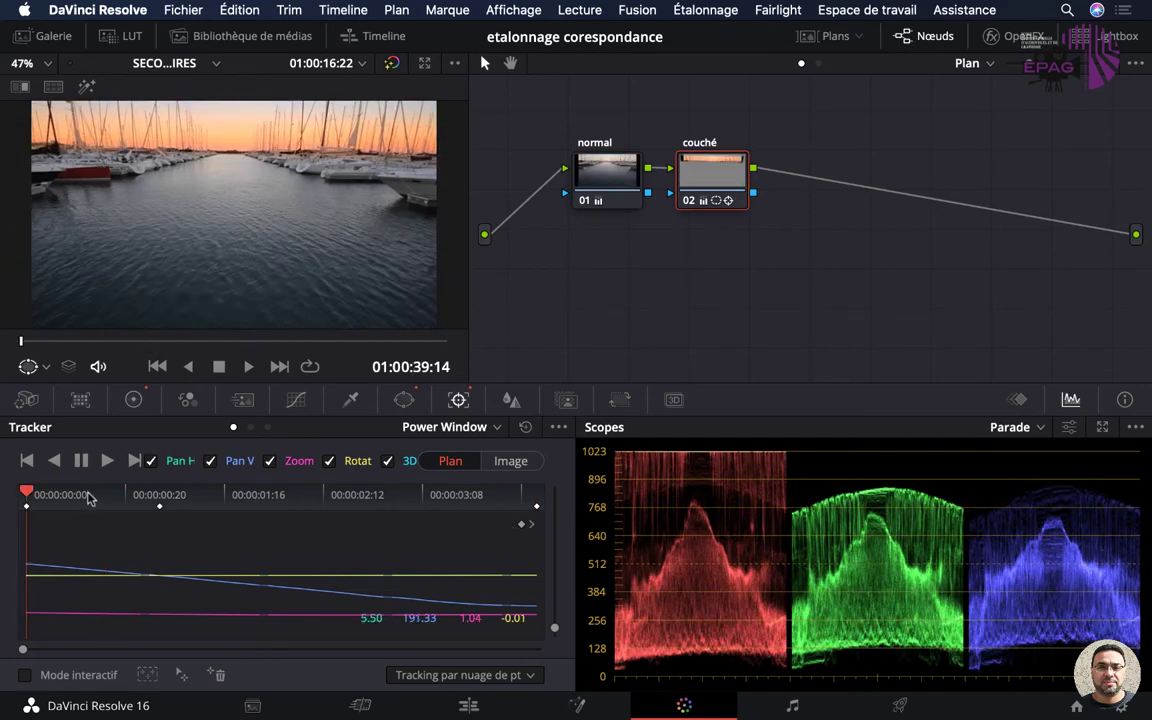
click(249, 367)
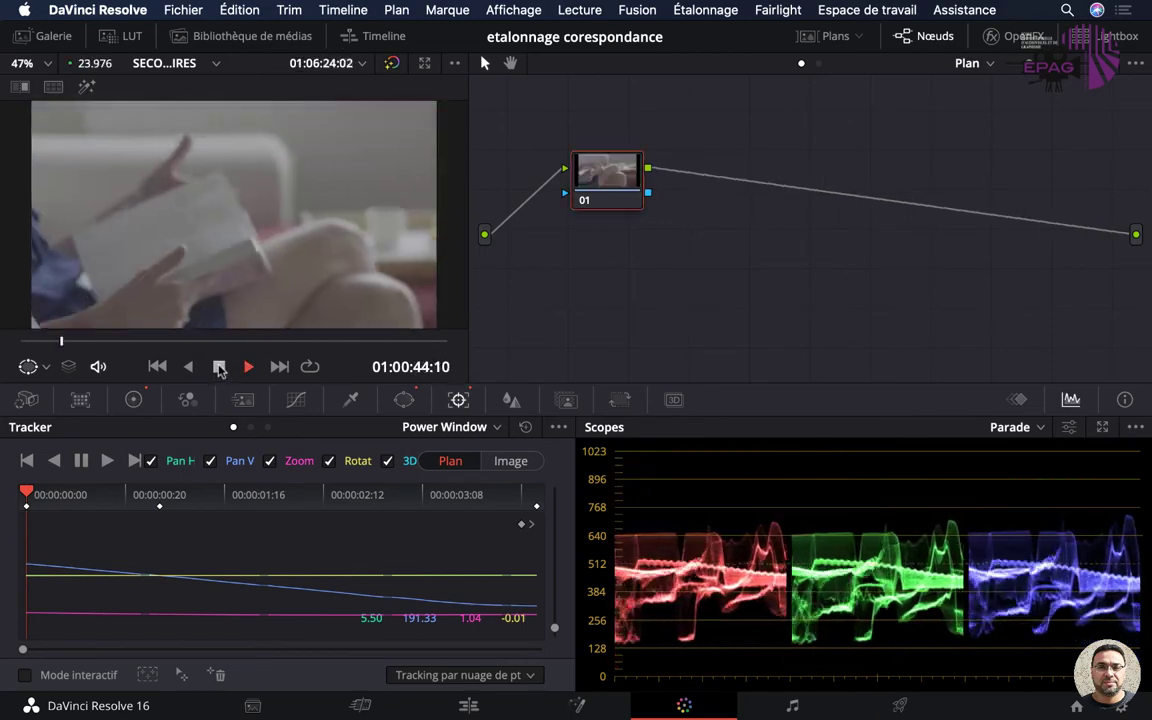
click(219, 368)
click(157, 367)
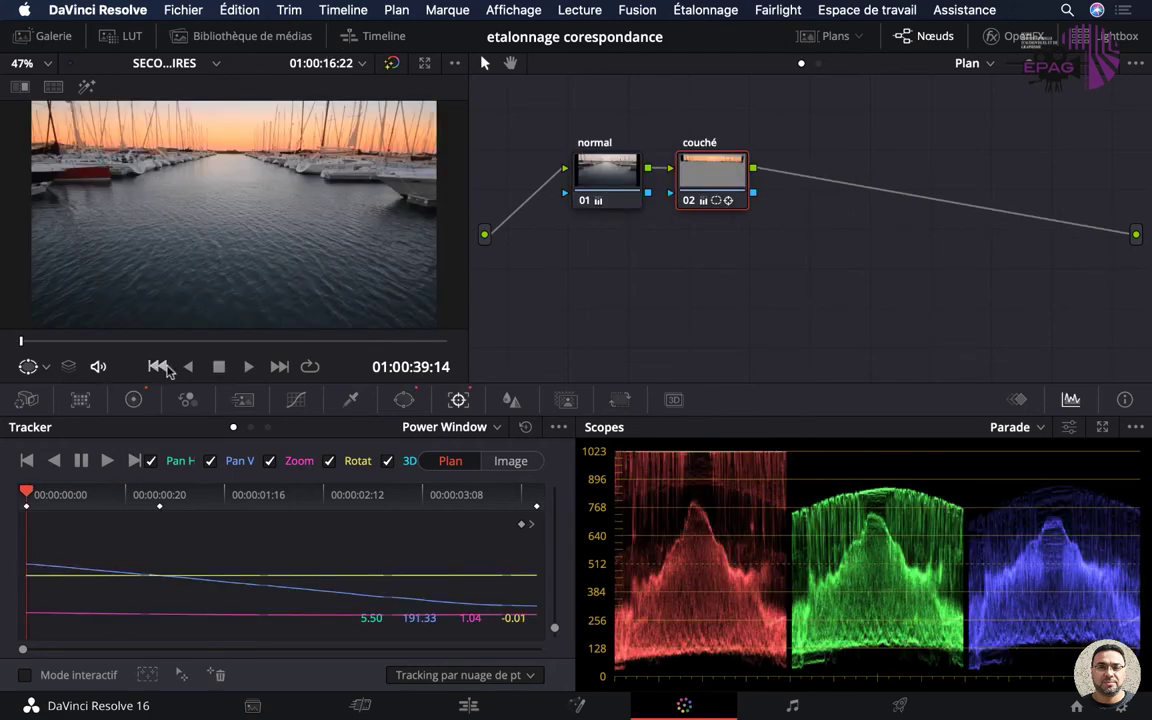
click(310, 367)
click(249, 367)
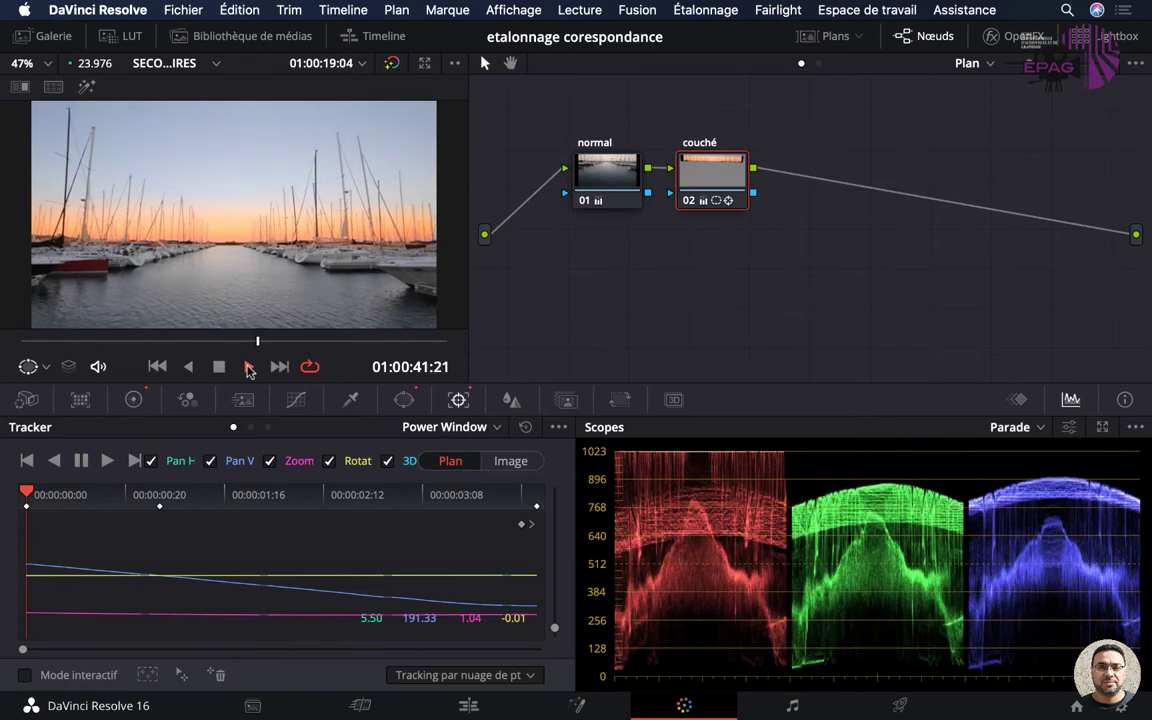
click(215, 368)
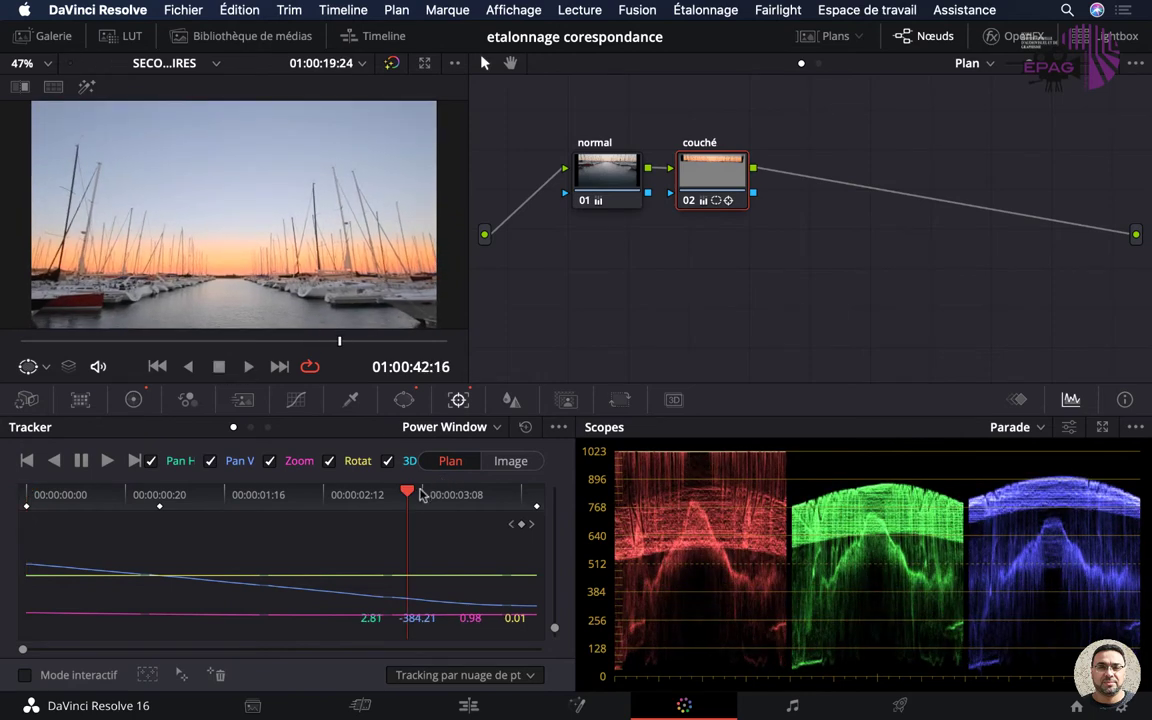
drag(420, 494, 159, 494)
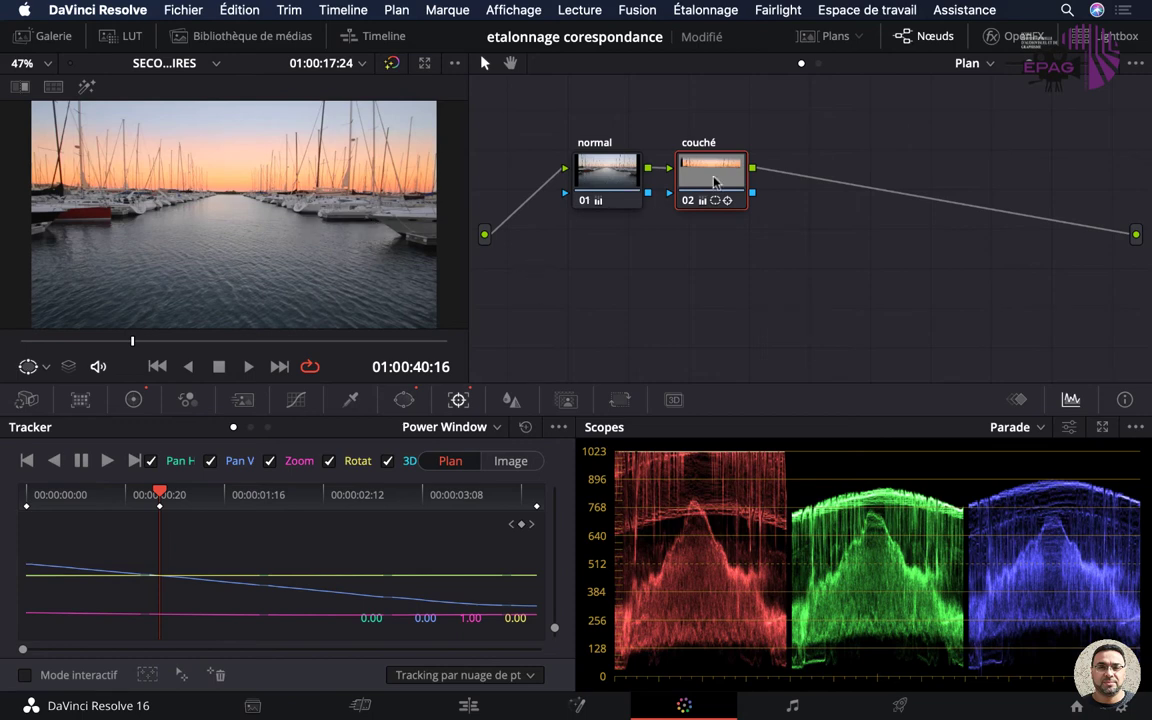
Step: Add a serial corrector node 03 after the couché node
mouse_move(704, 172)
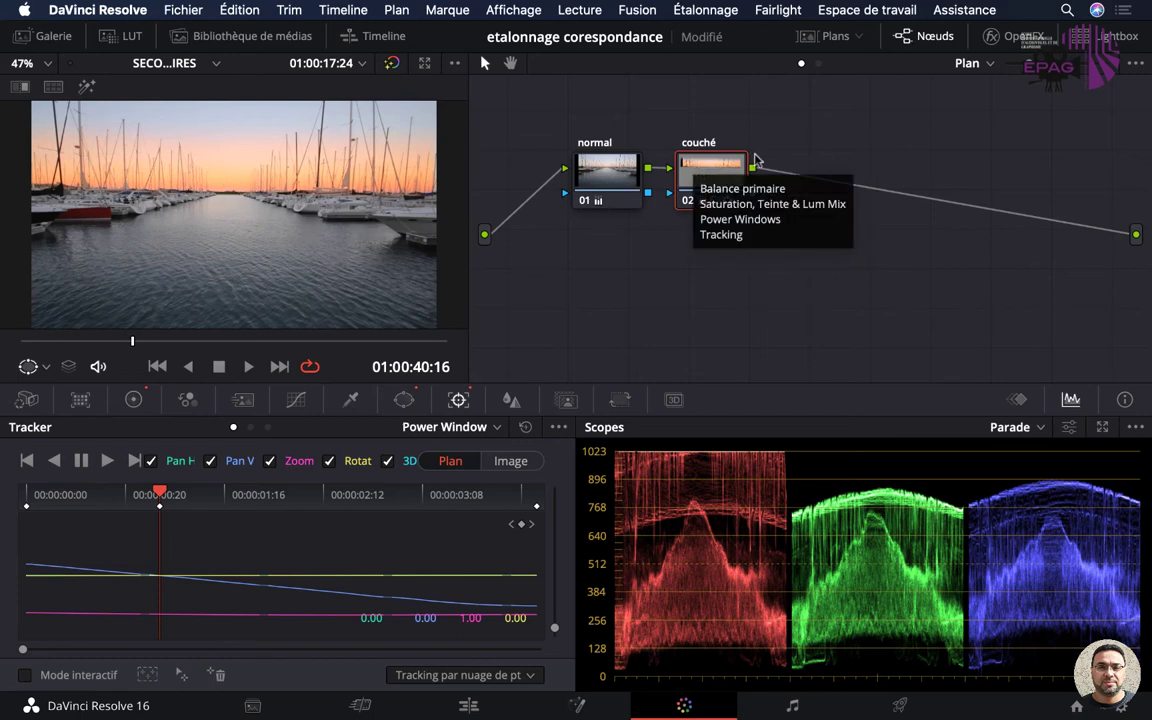
right_click(712, 162)
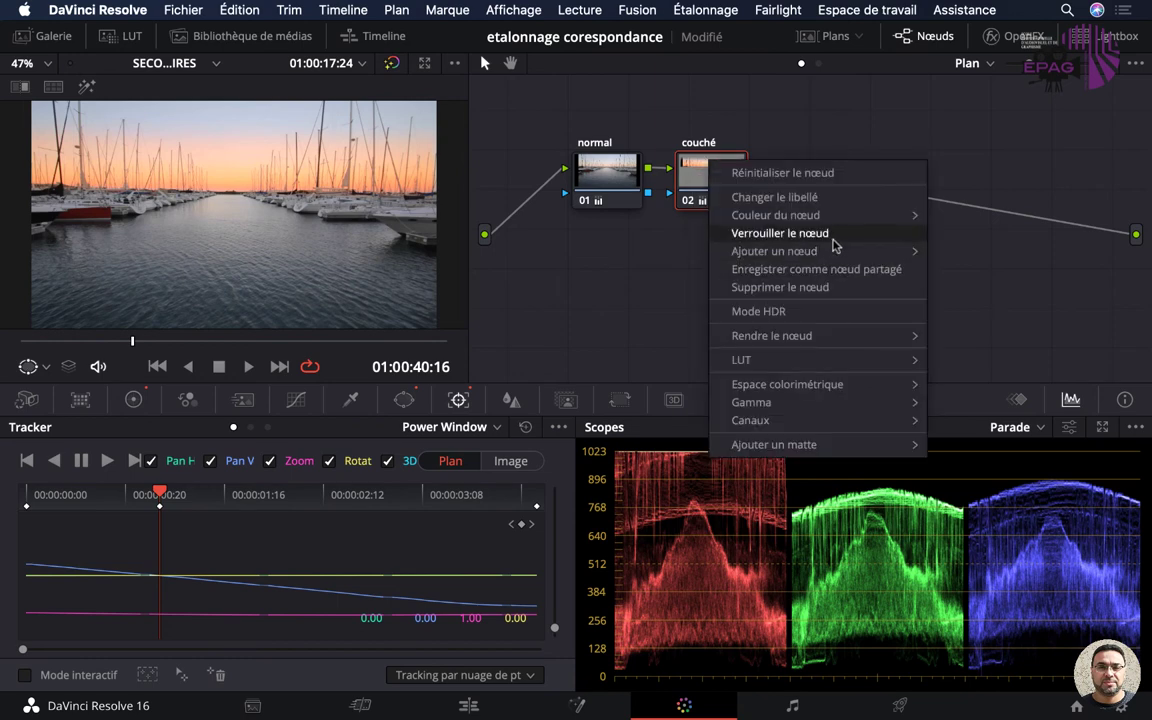
mouse_move(835, 257)
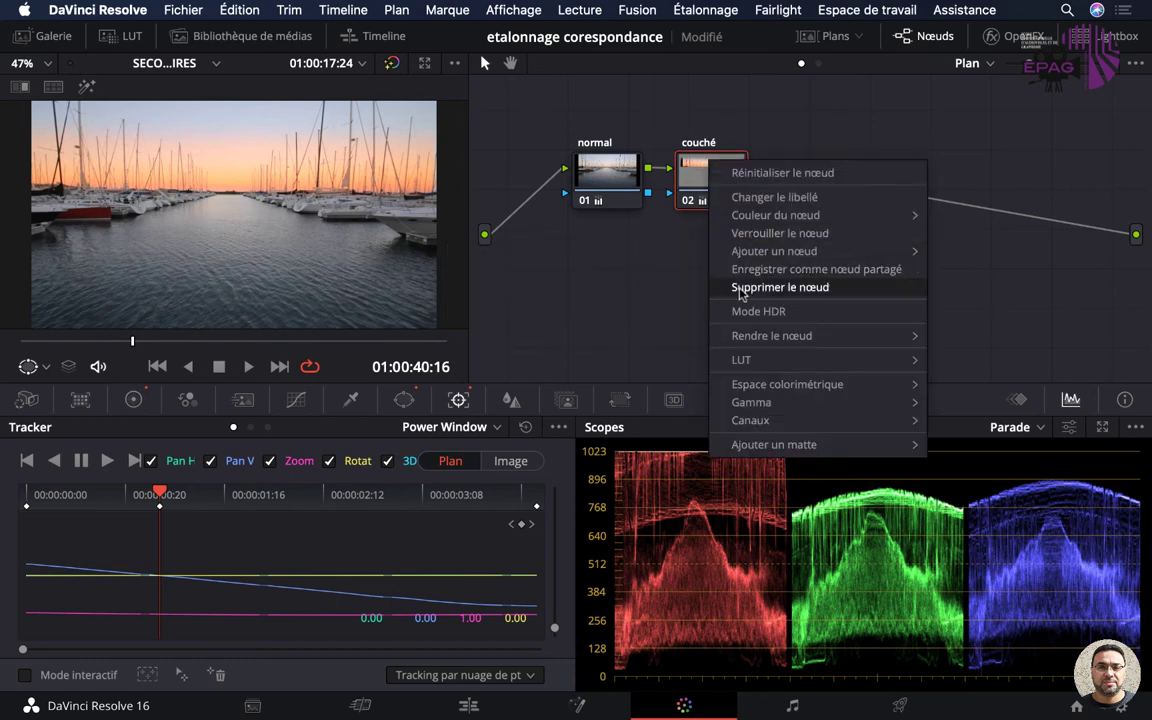
mouse_move(784, 262)
click(560, 254)
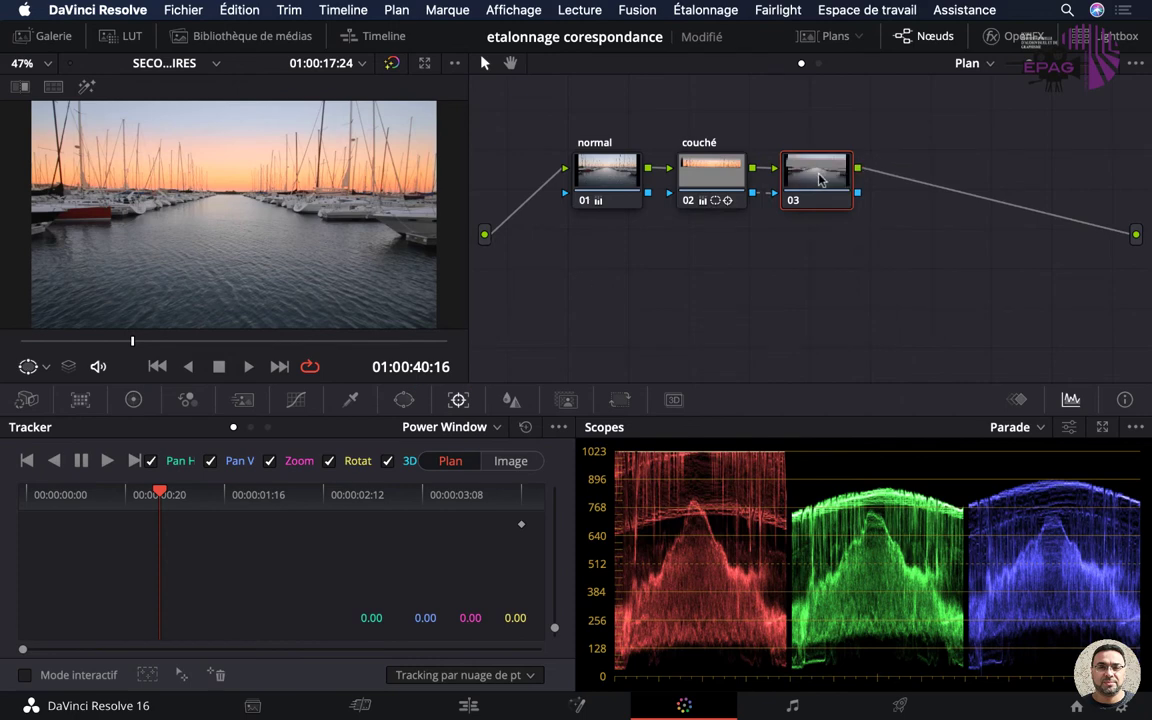
Step: Rearrange the node tree, moving node 03 right and raising couché above the line
drag(818, 178, 885, 172)
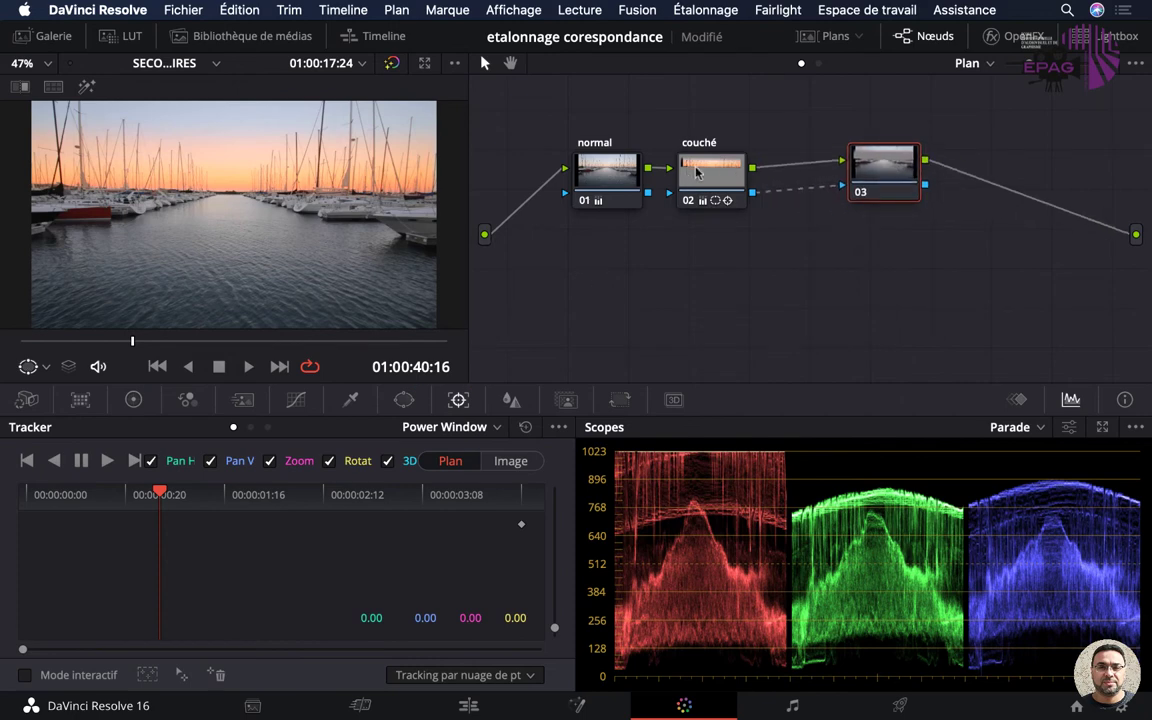
drag(697, 173, 722, 139)
click(896, 163)
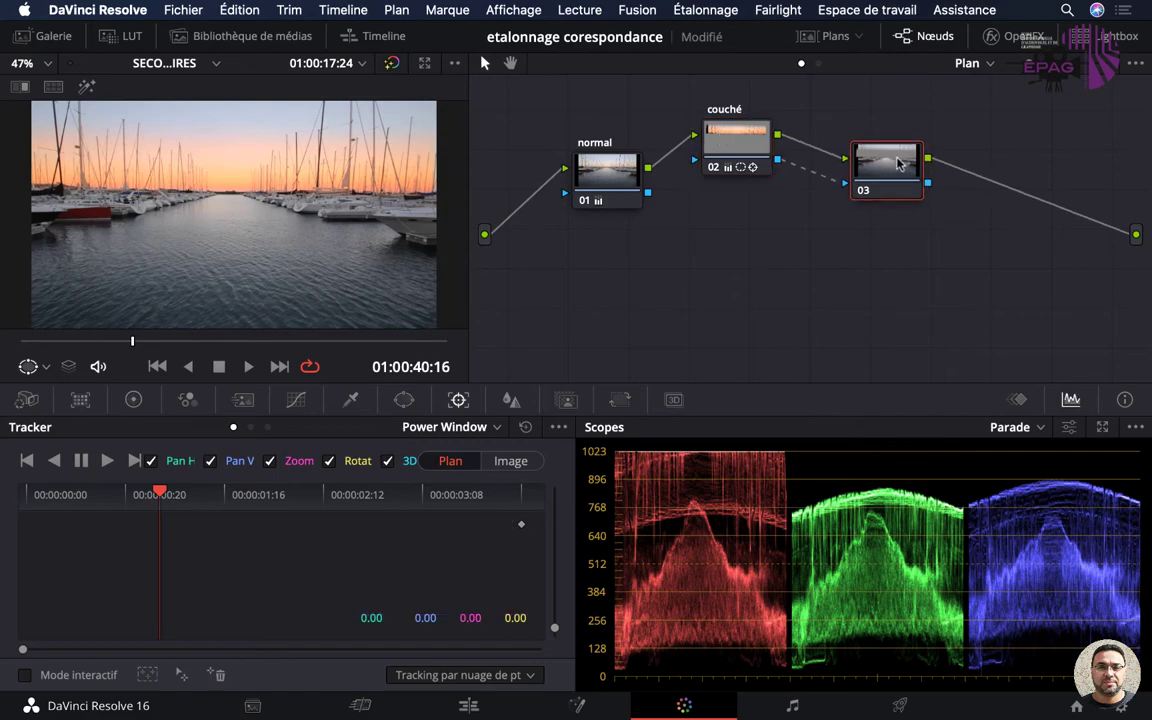
click(745, 147)
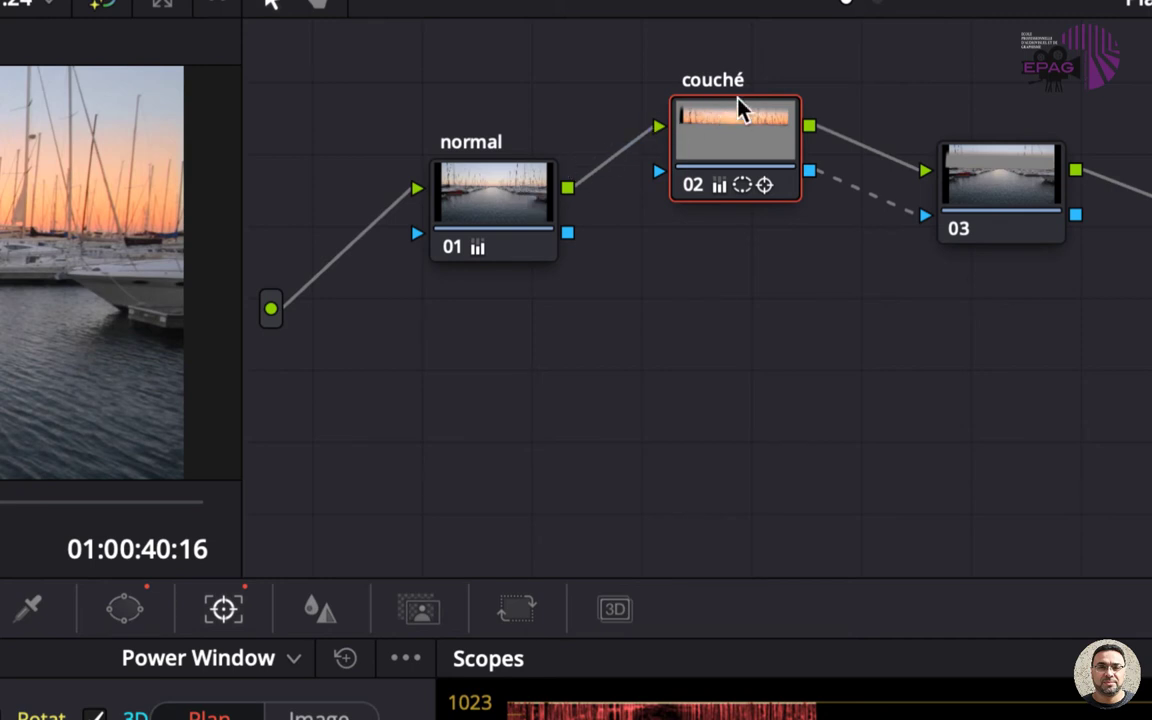
mouse_move(738, 110)
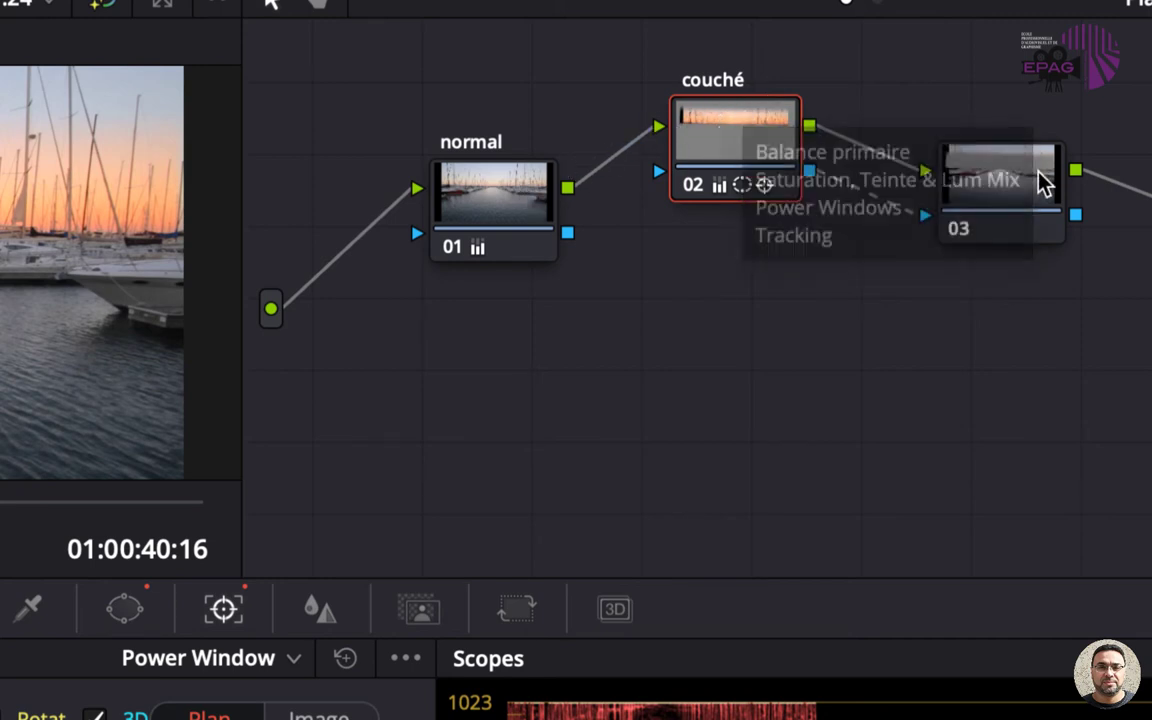
mouse_move(784, 159)
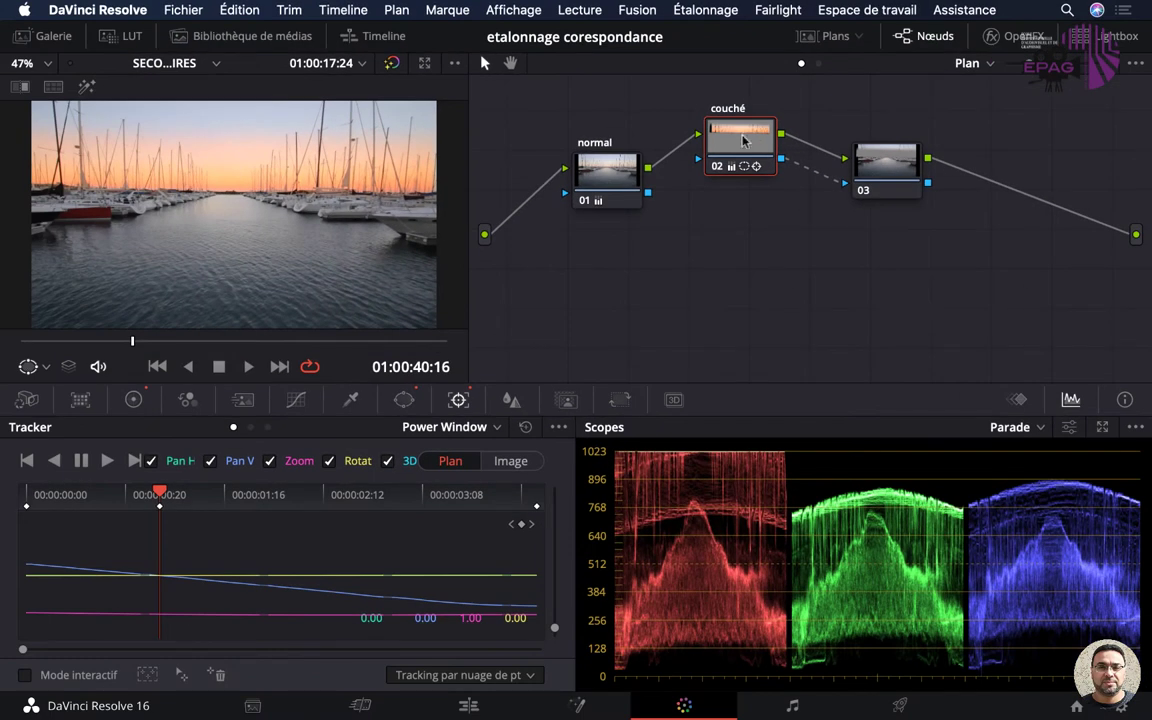
drag(743, 140, 749, 143)
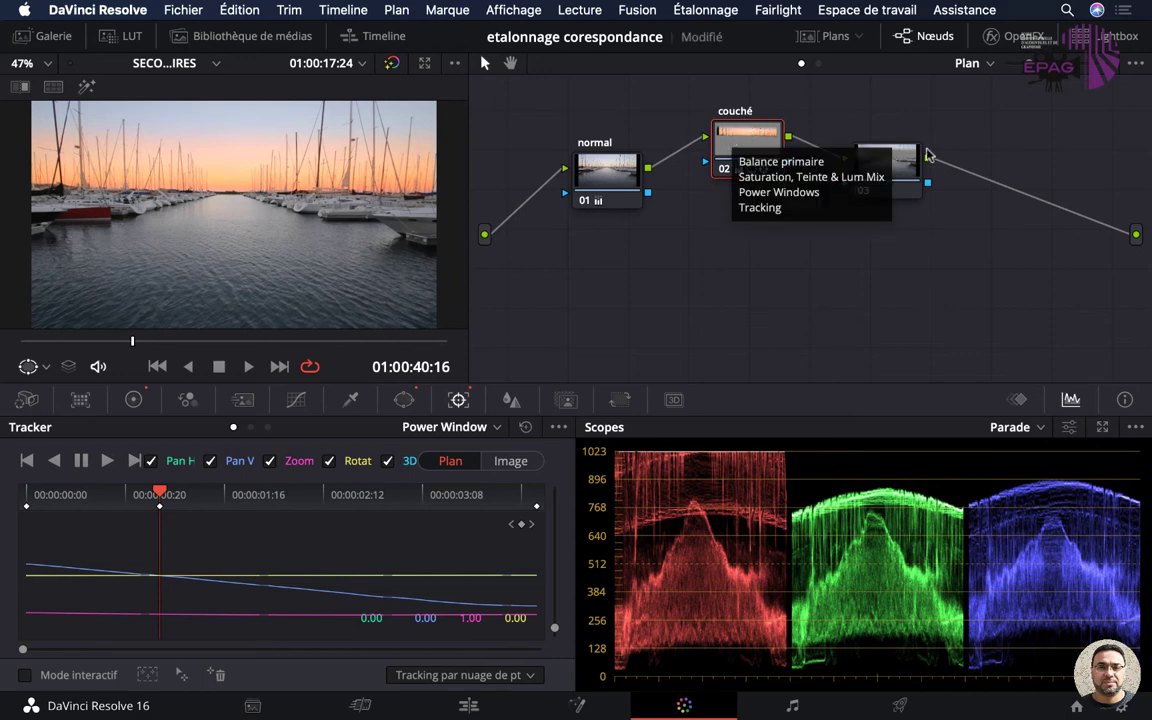
click(903, 166)
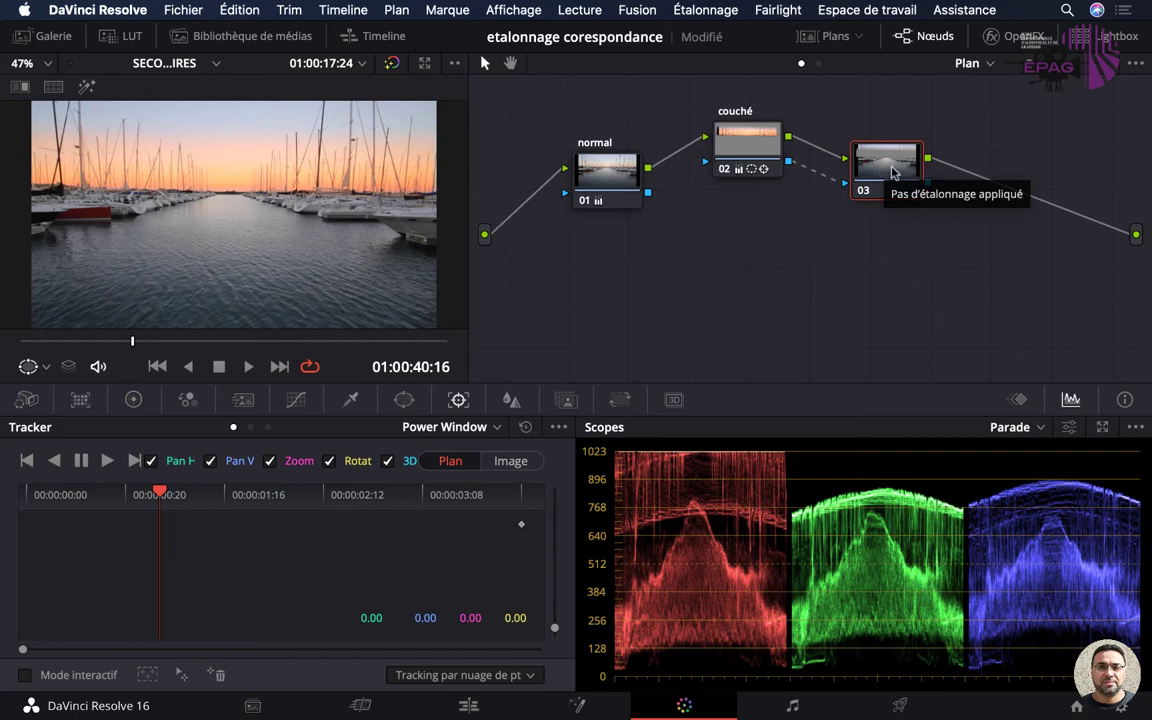
Step: Tint node 03 purple-magenta with Gain at 1.18, 0.92, 1.23 and Lift blue at 0.07
click(134, 401)
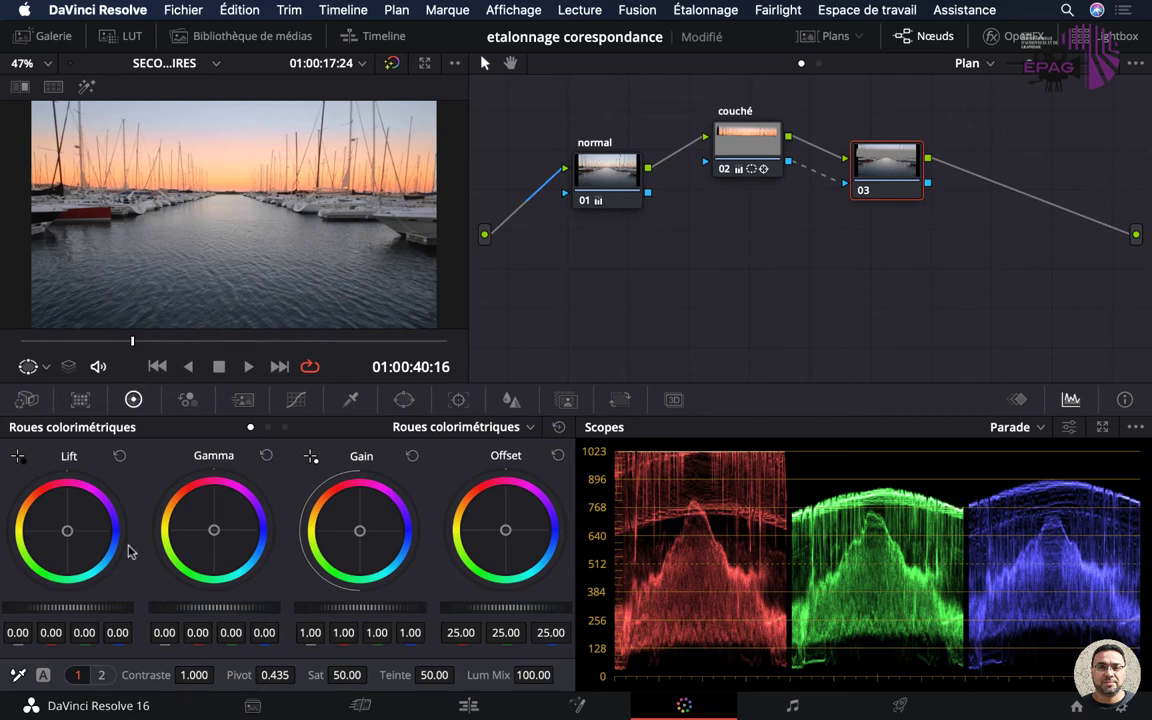
drag(68, 531, 72, 535)
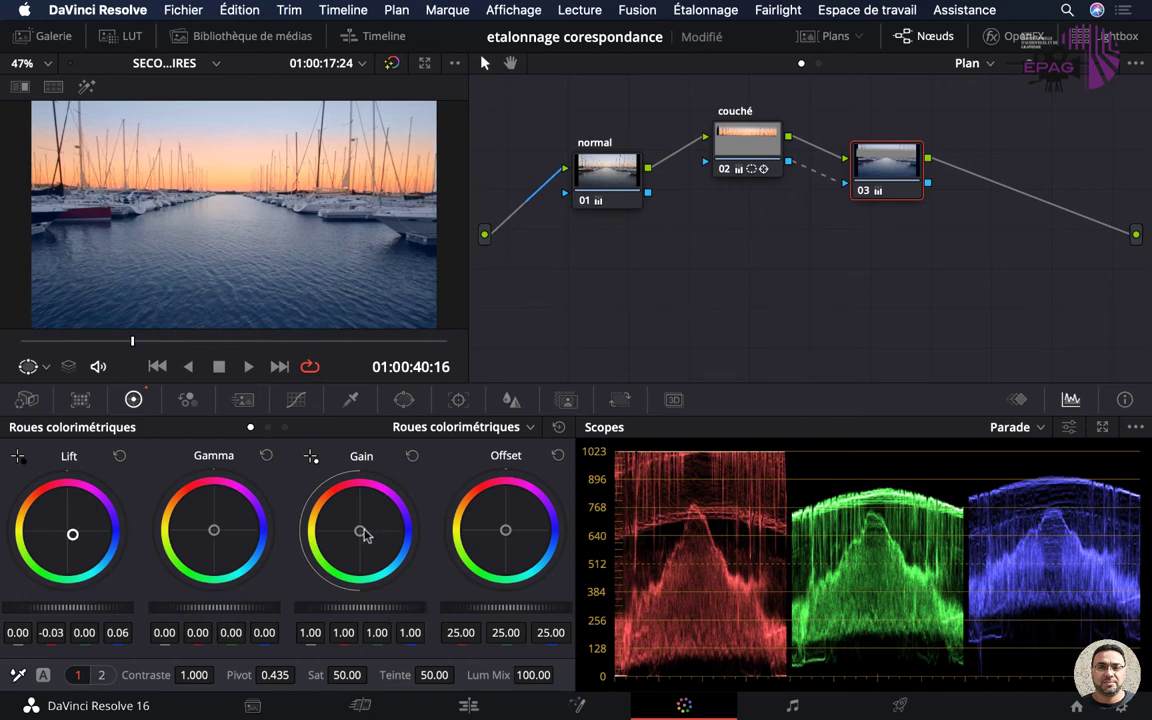
drag(360, 531, 398, 489)
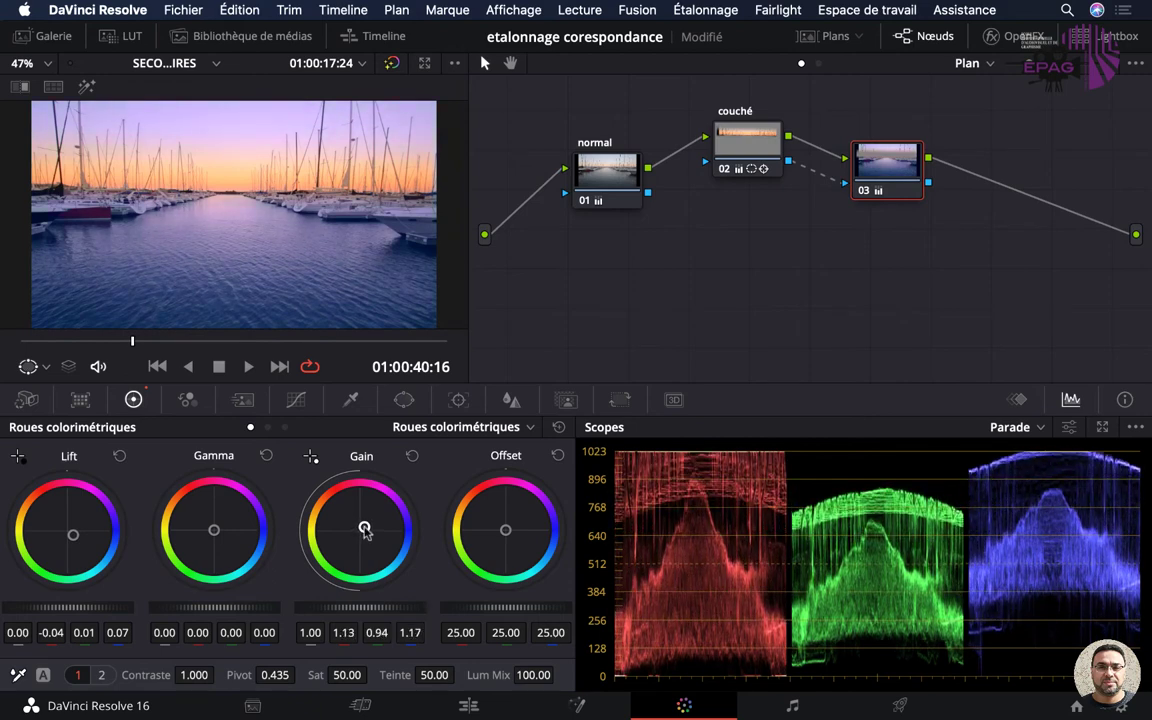
drag(362, 527, 366, 525)
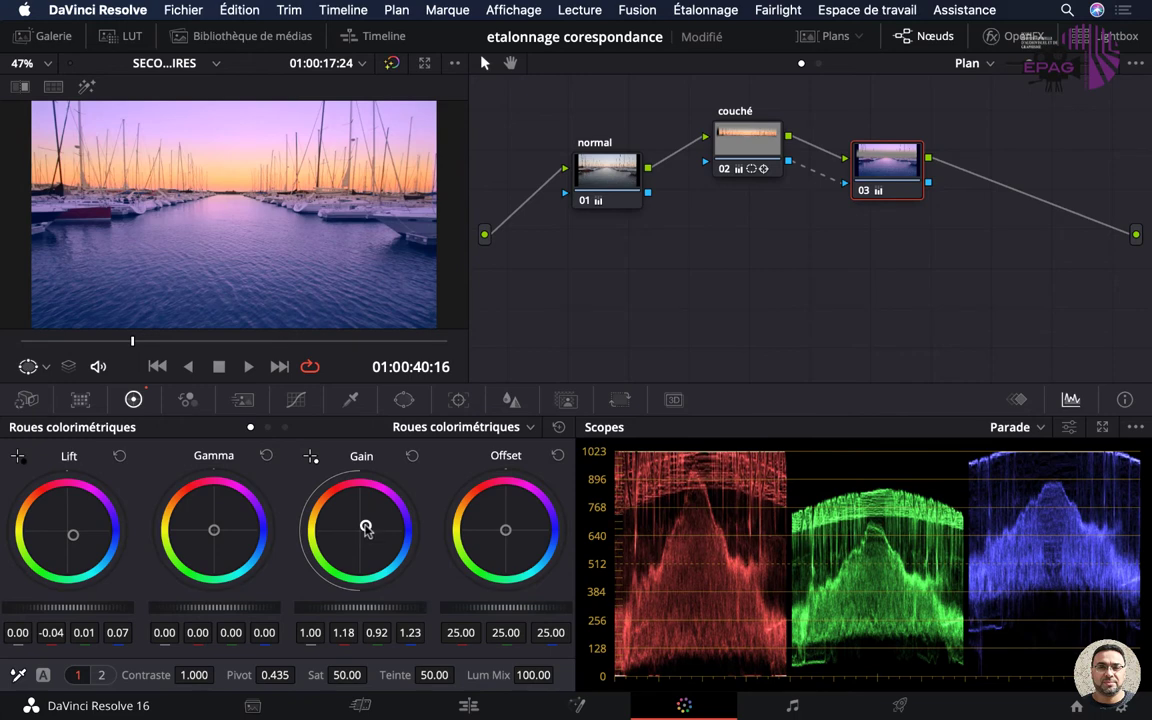
drag(73, 535, 73, 536)
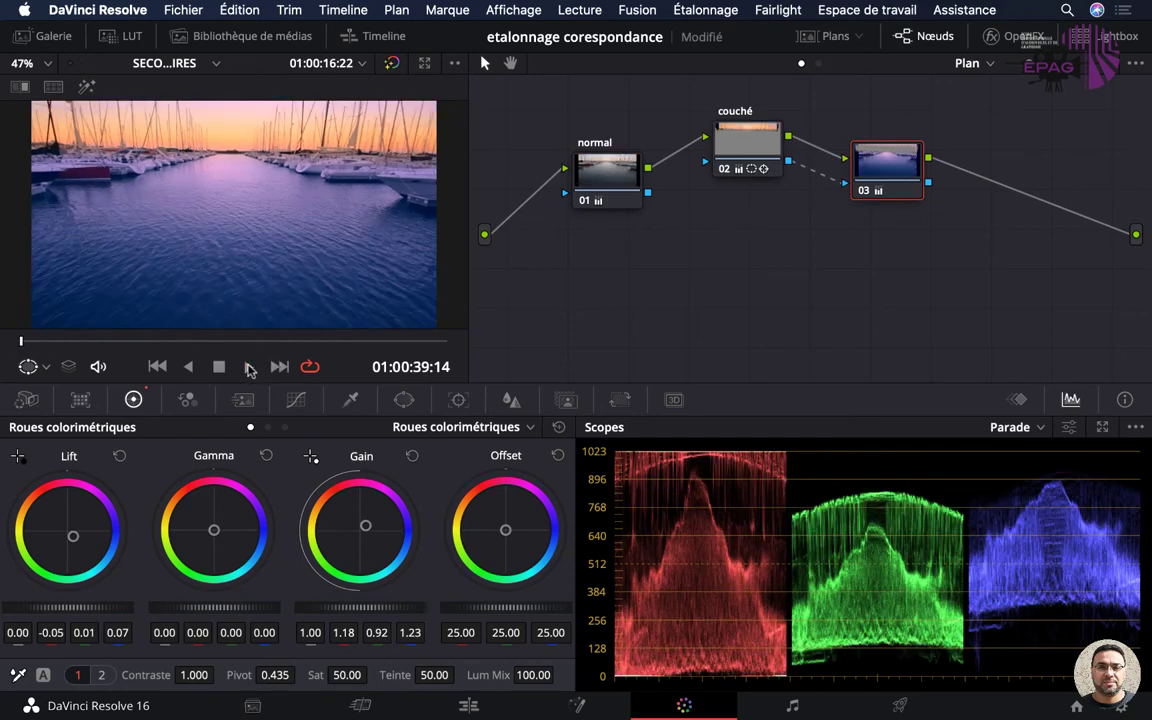
Step: Play the harbour clip to review the purple-magenta grade, then move the playhead back
click(249, 367)
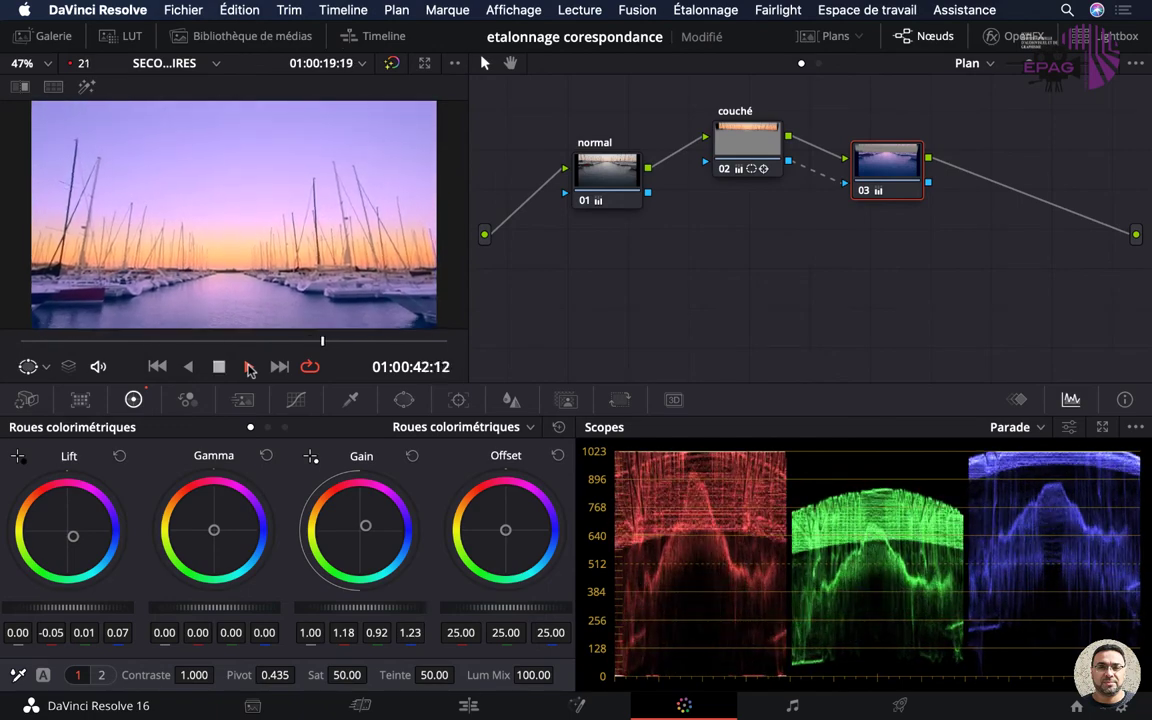
click(221, 369)
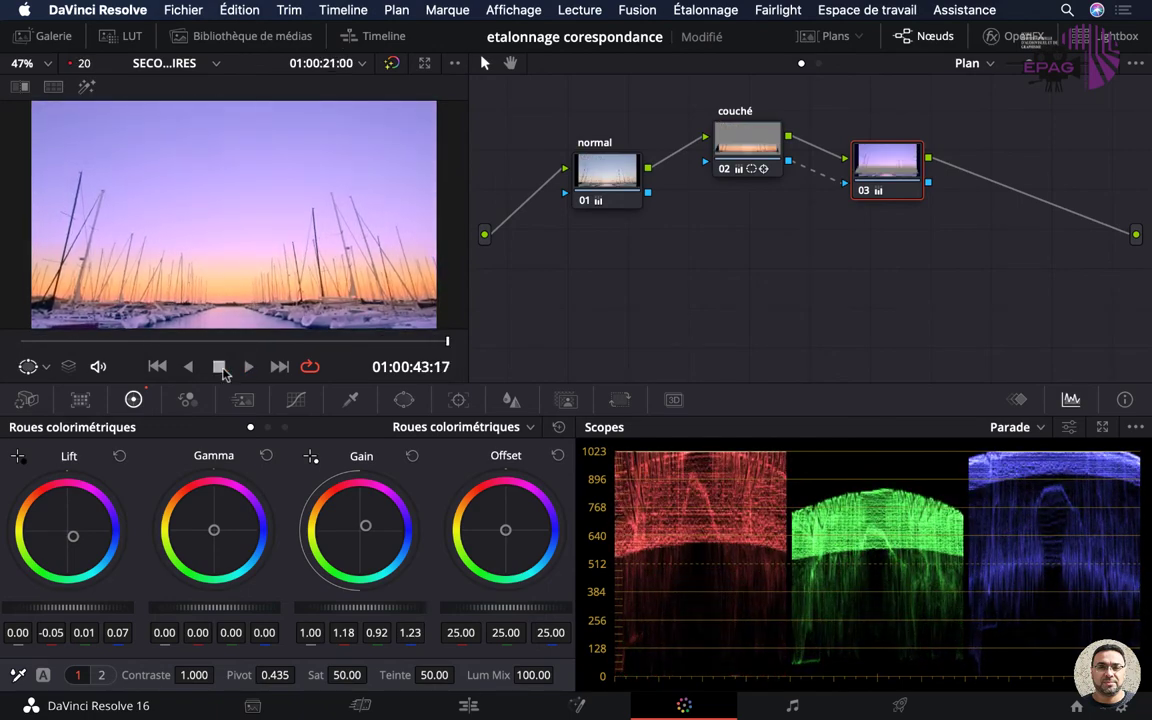
click(167, 341)
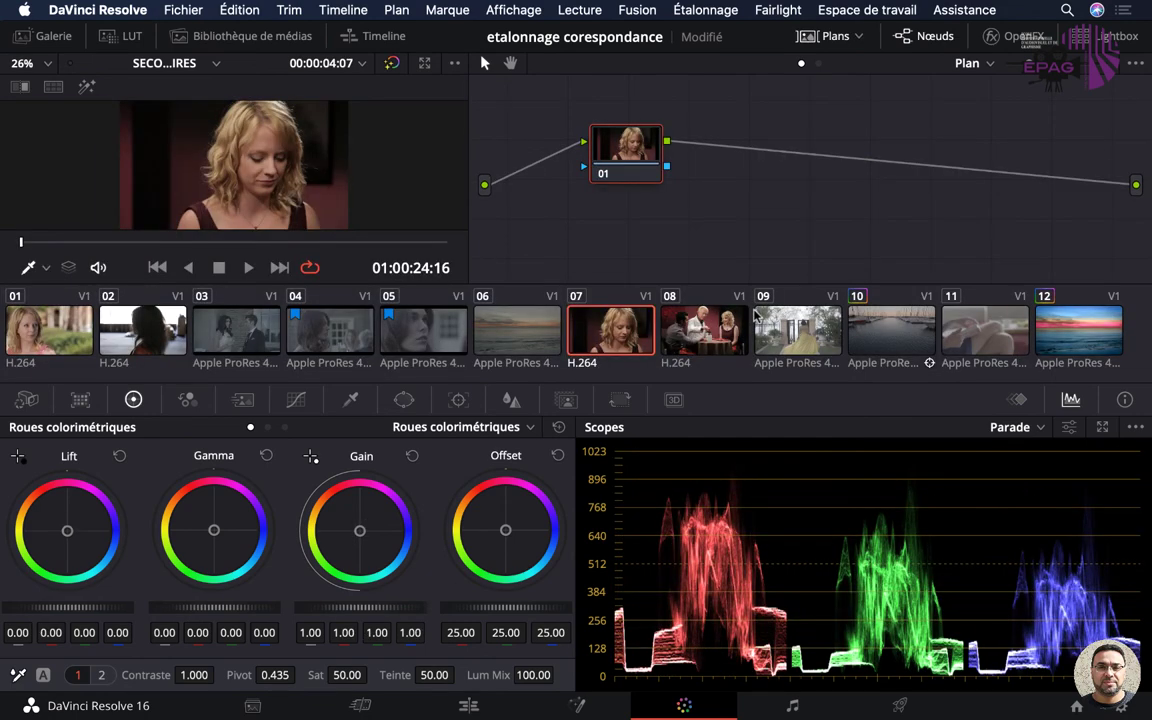
Step: Display the HSL qualifier panel for clip 07's node 01
click(350, 401)
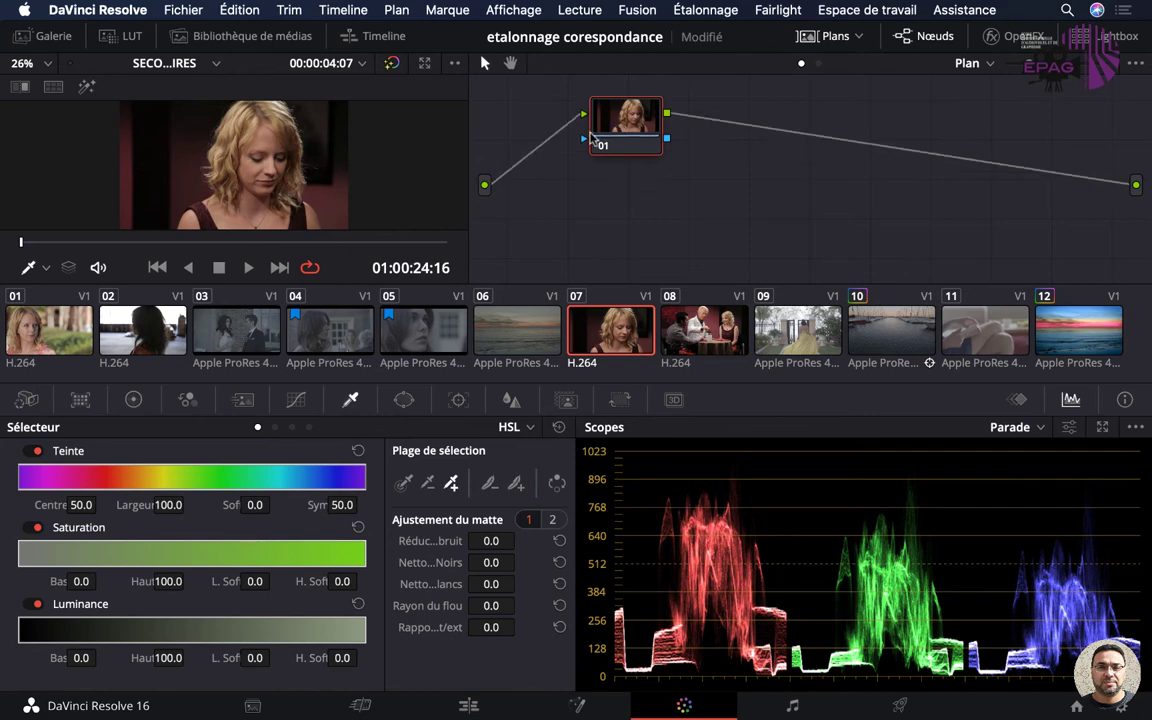
Step: Hide the clip thumbnails so the portrait viewer is larger
drag(611, 157, 609, 158)
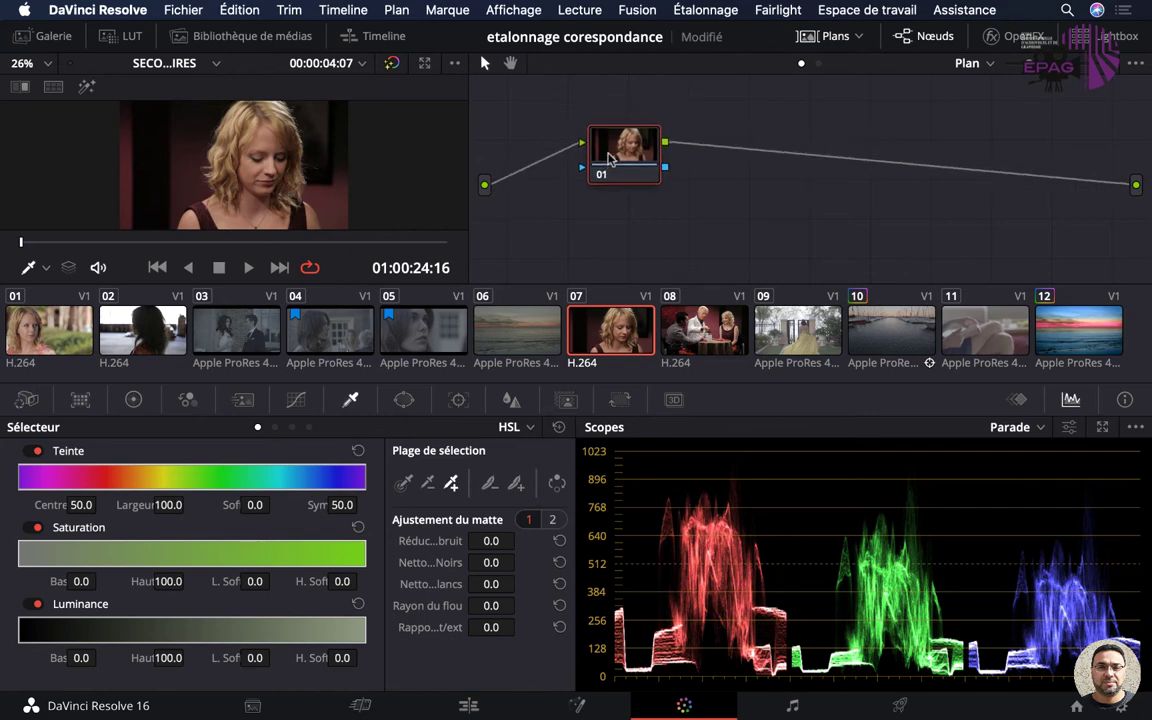
click(826, 36)
Step: Cool node 01's portrait: Lift at -0.10, 0.02, 0.06 and Gamma at -0.05, -0.01, 0.01
click(134, 400)
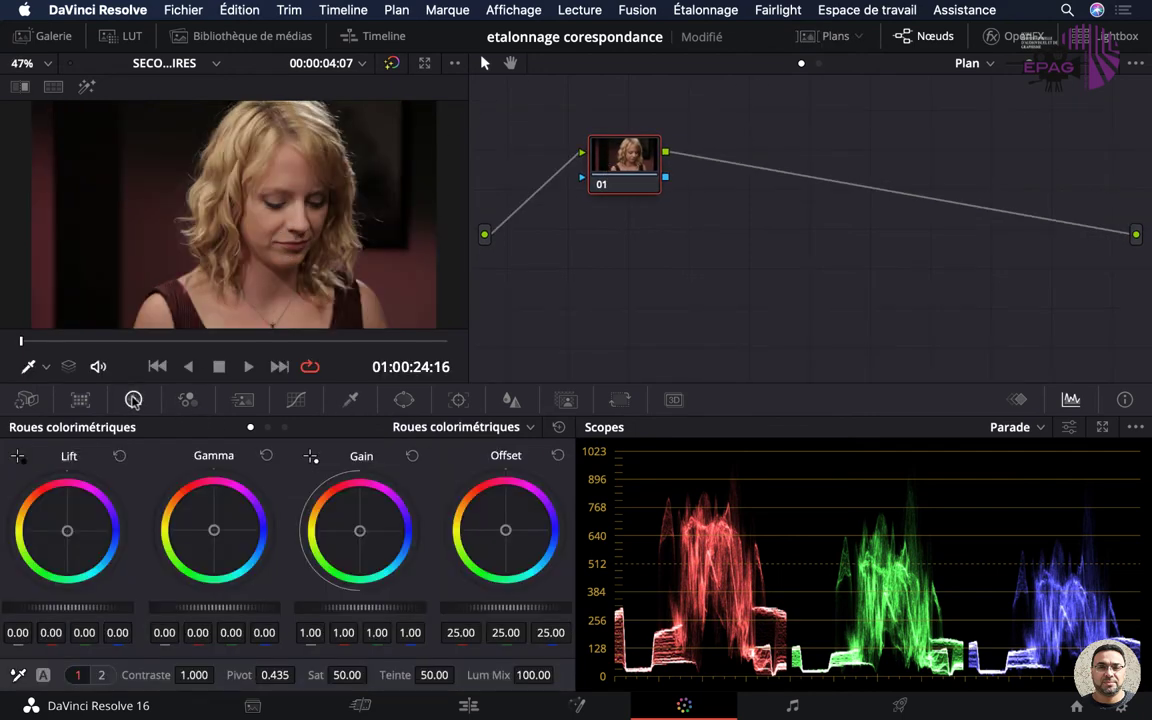
drag(627, 172, 653, 160)
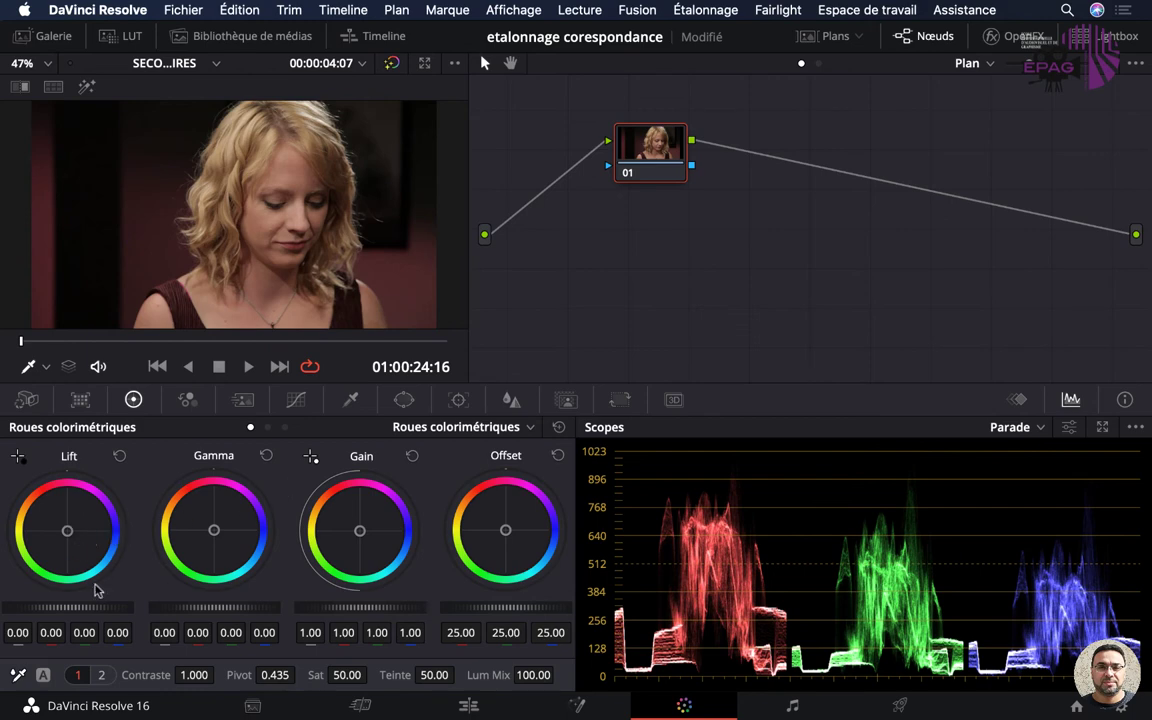
drag(67, 531, 69, 534)
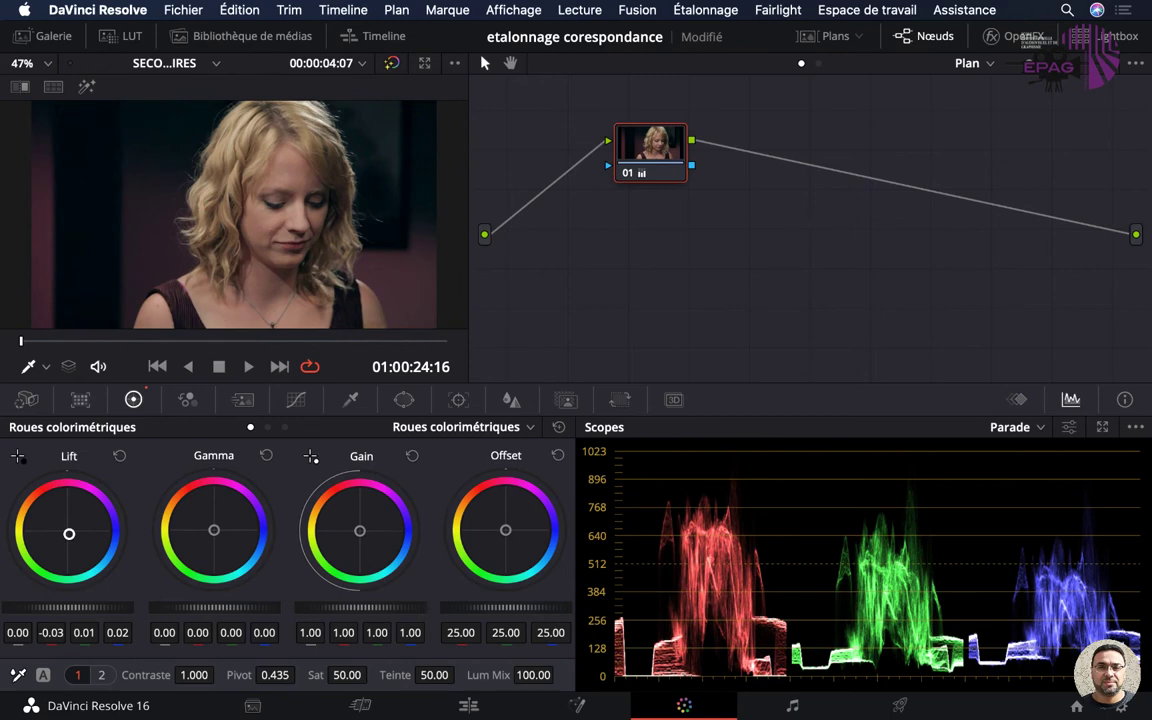
drag(69, 534, 70, 534)
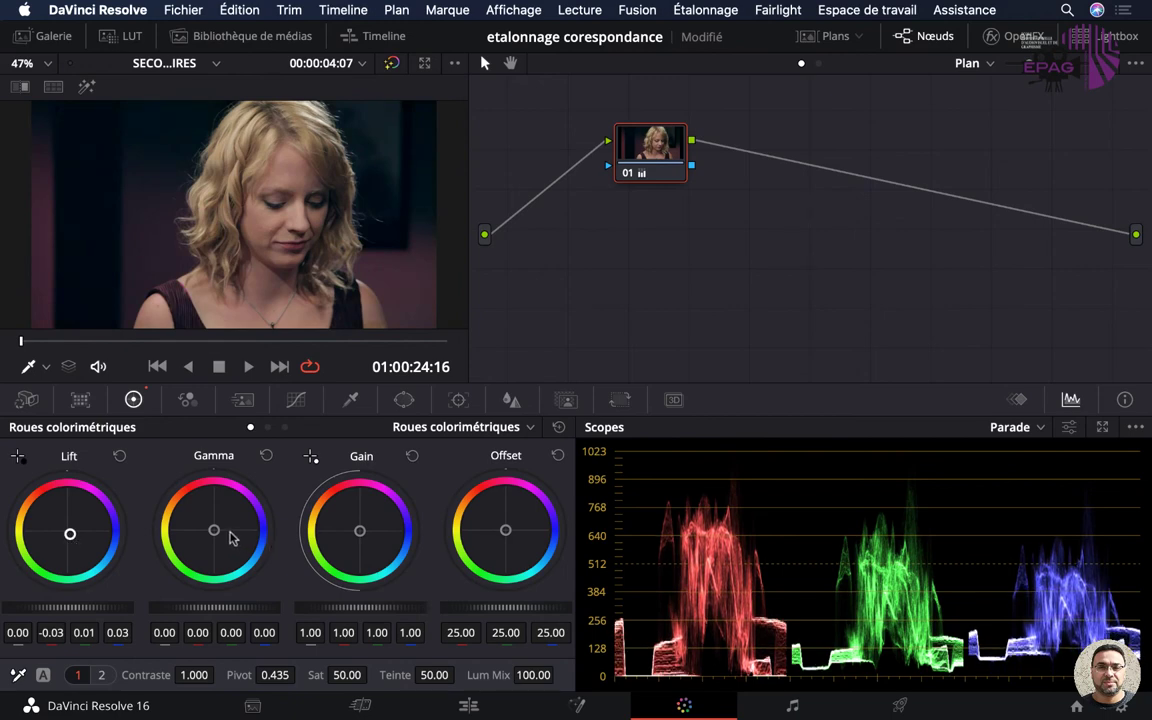
drag(215, 531, 216, 532)
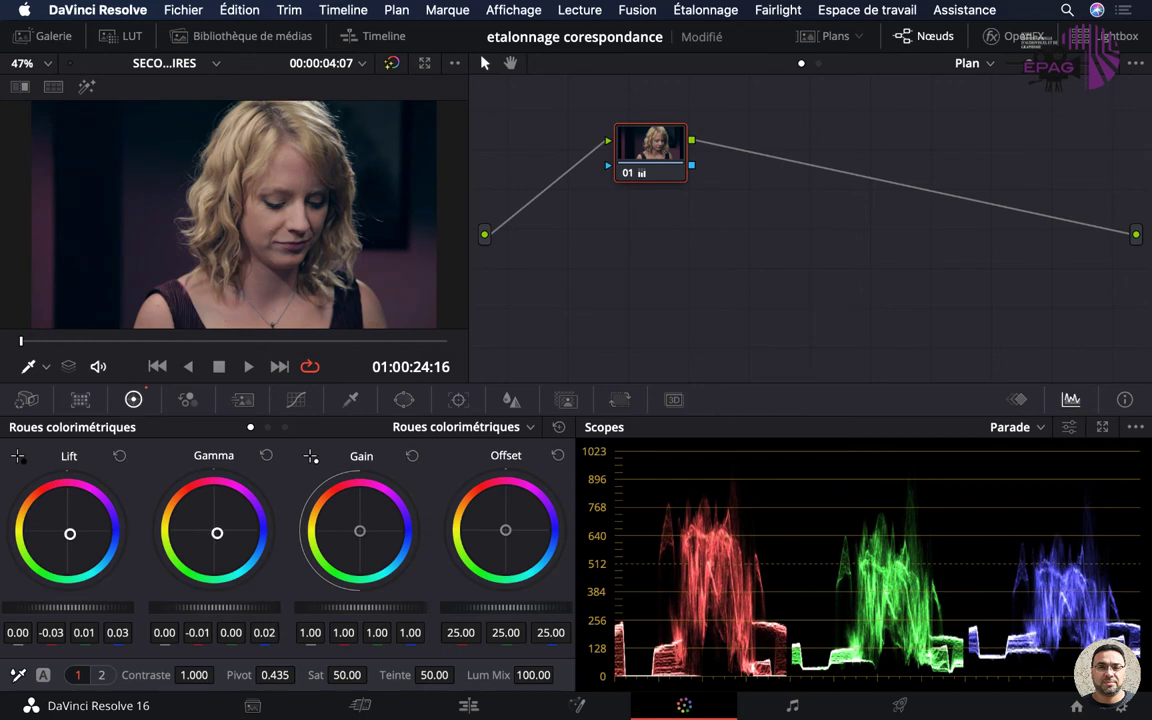
drag(69, 534, 70, 535)
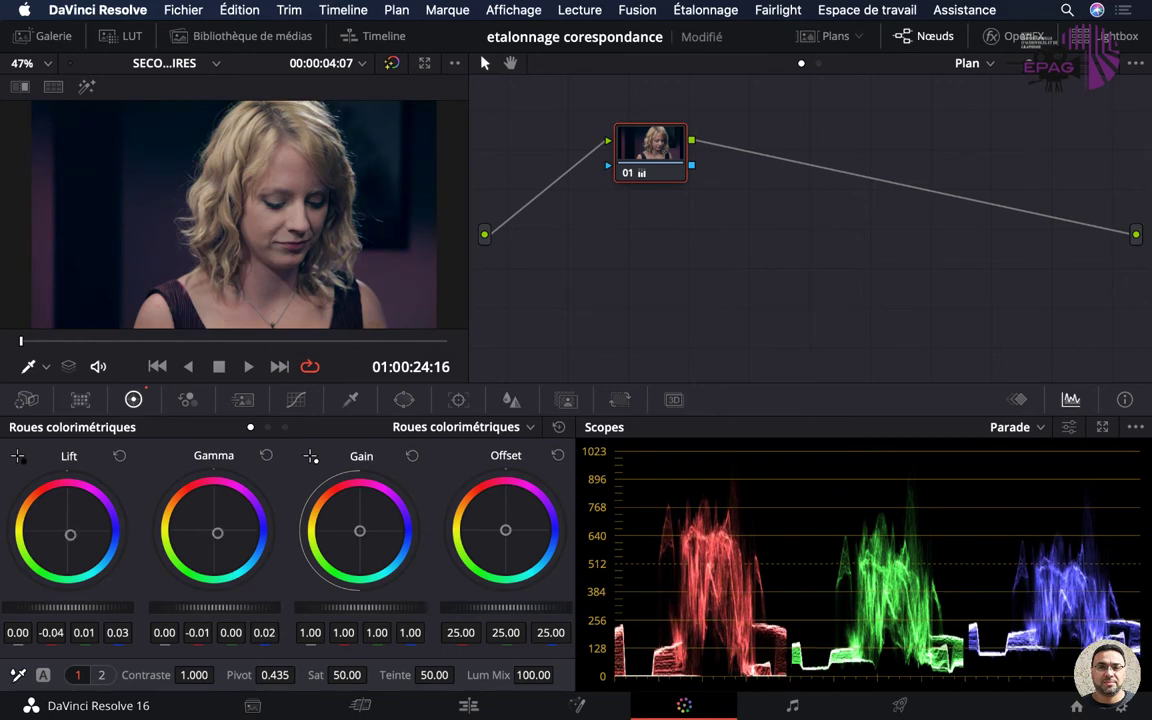
drag(217, 533, 216, 535)
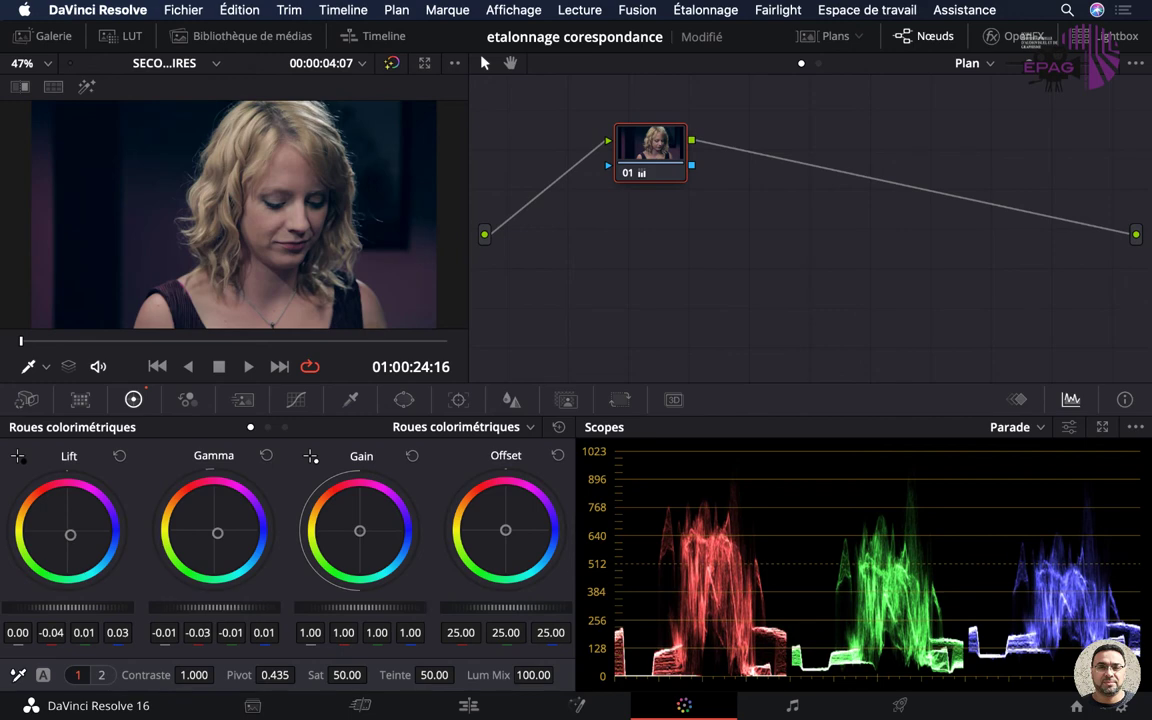
drag(182, 608, 174, 615)
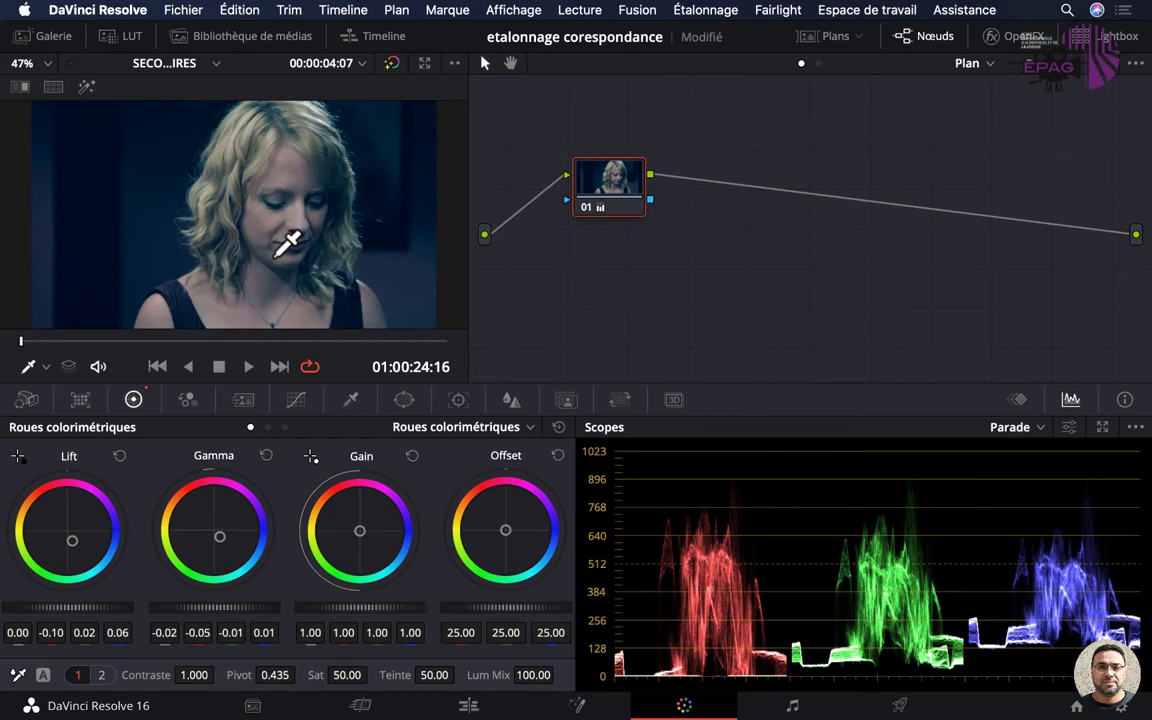
Step: Add serial node 02, save, and sample the face's skin tone (hue 30.3, width 35.1)
key(alt+s)
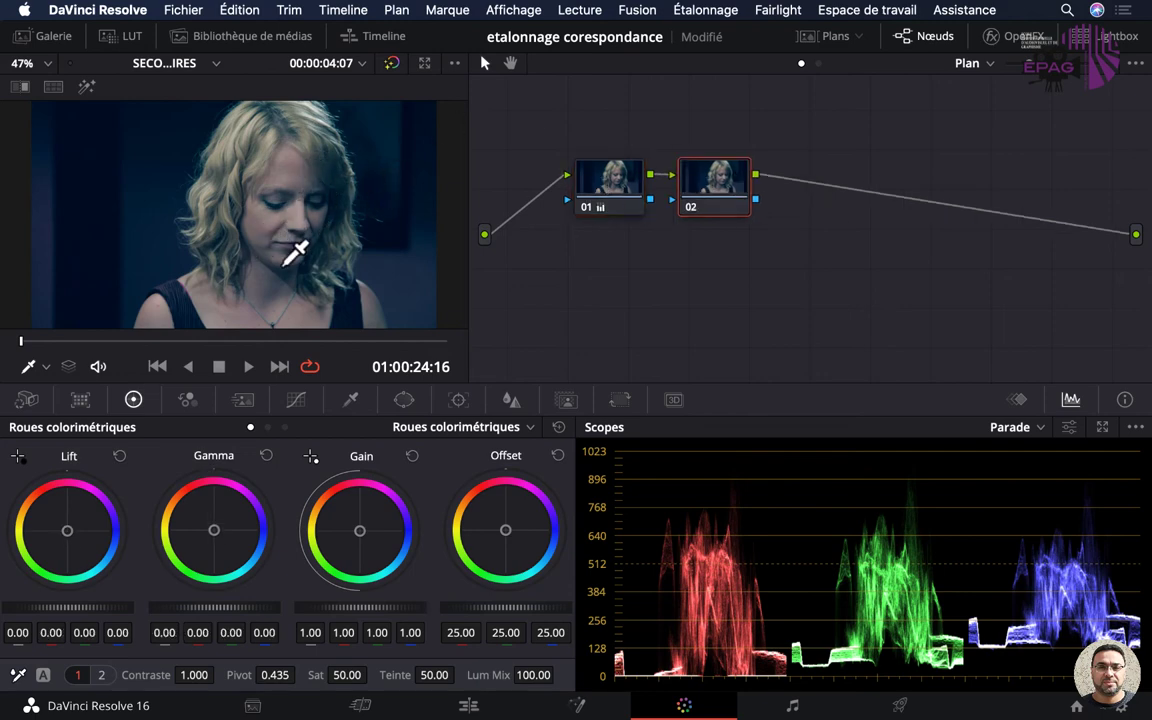
key(ctrl+s)
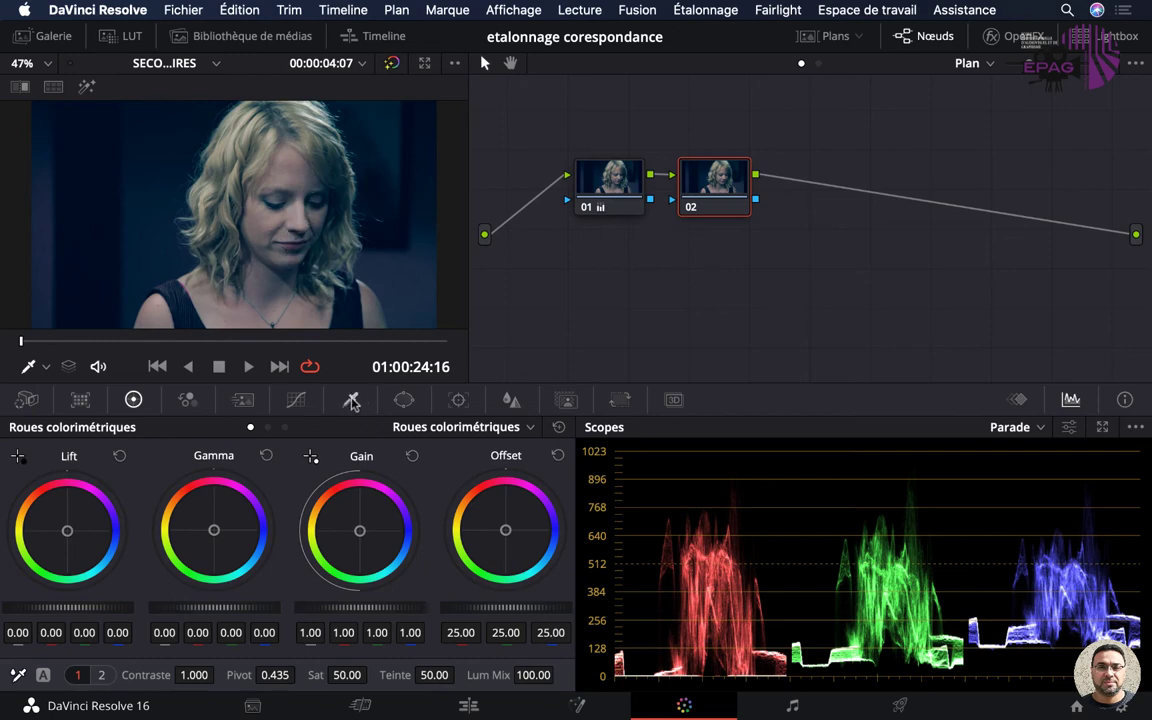
click(351, 400)
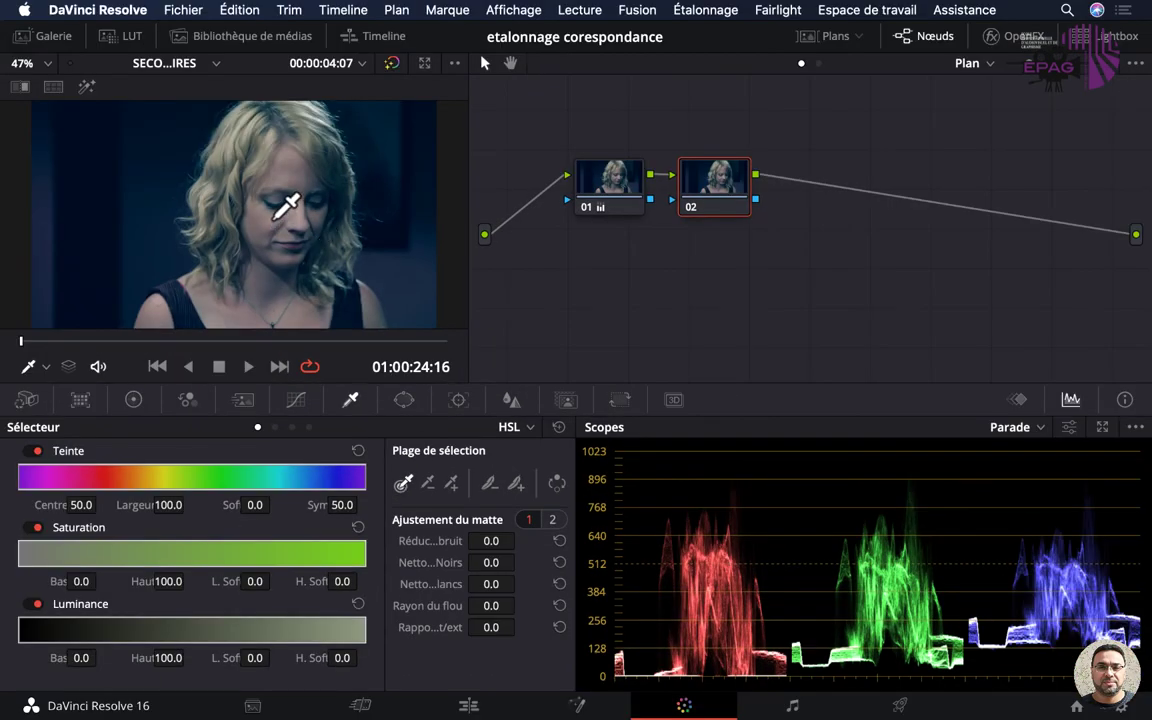
click(278, 216)
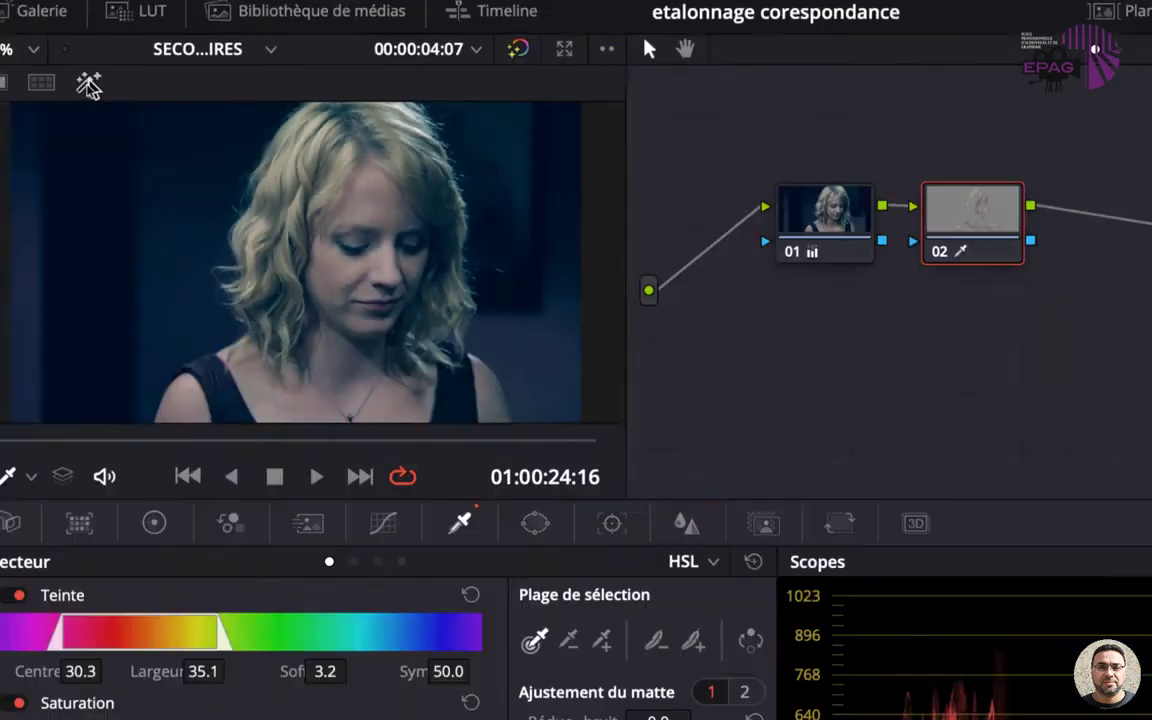
Step: Preview the skin qualifier as colour over grey, after briefly checking the black-and-white matte
click(87, 88)
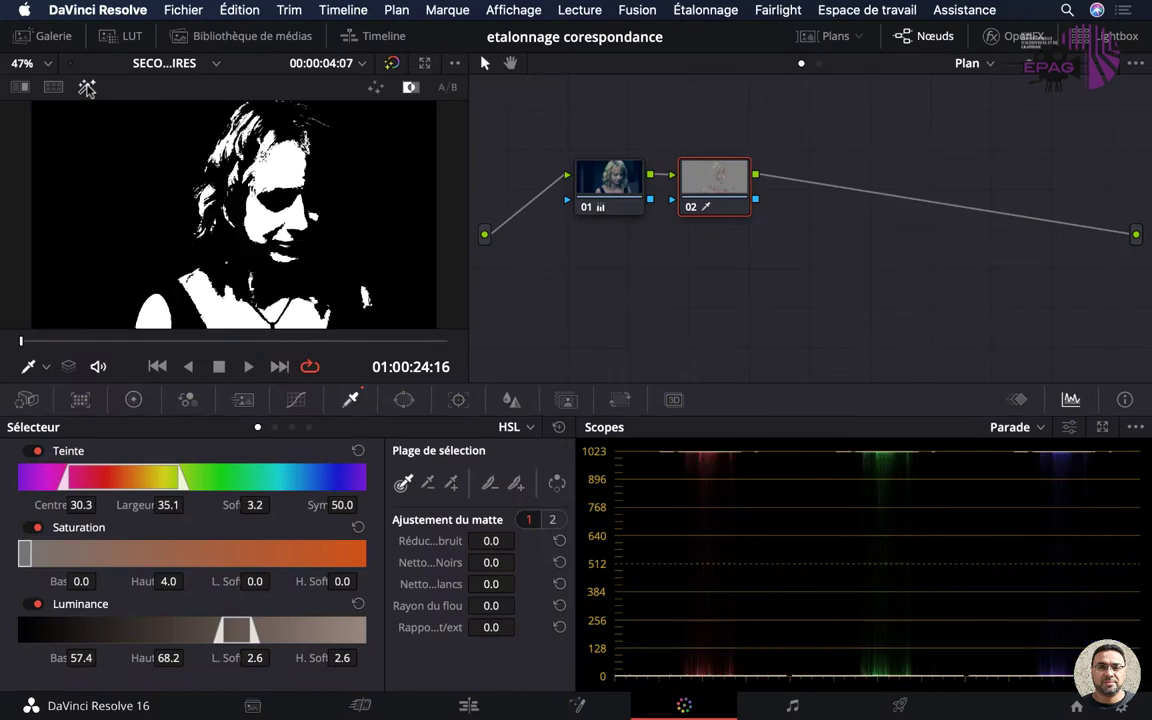
click(377, 88)
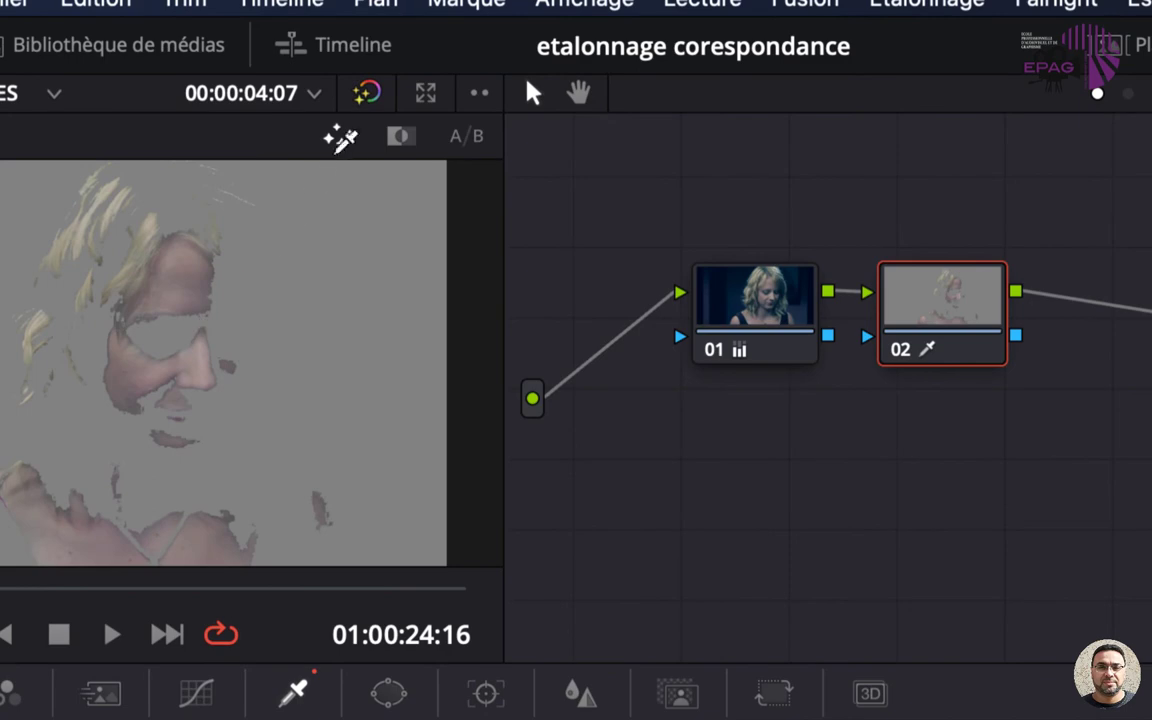
click(400, 136)
click(337, 137)
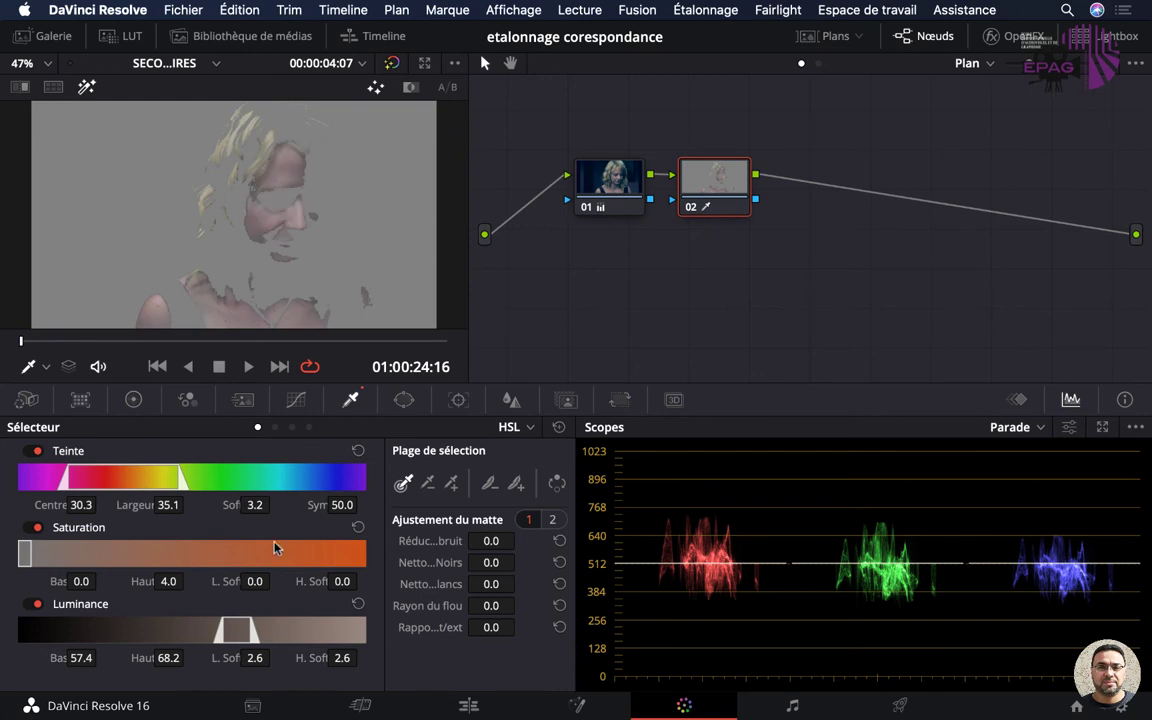
Step: Refine the skin selection by adding and subtracting face samples with the qualifier eyedroppers
click(451, 483)
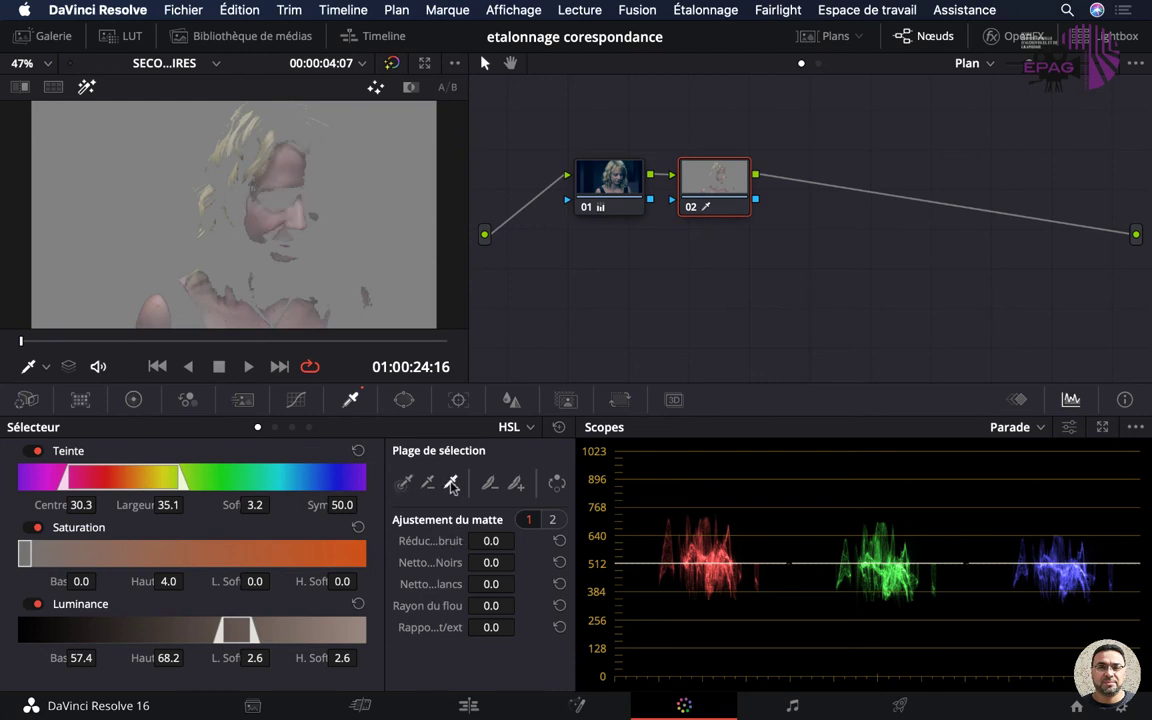
click(286, 176)
click(196, 247)
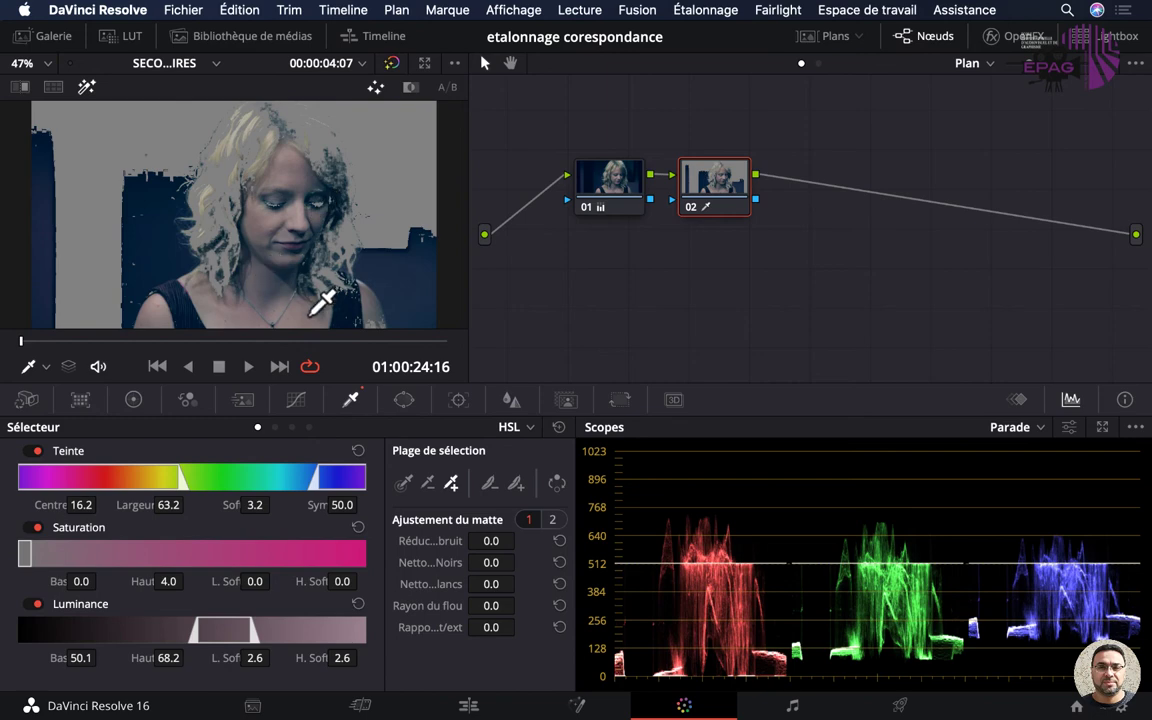
click(427, 483)
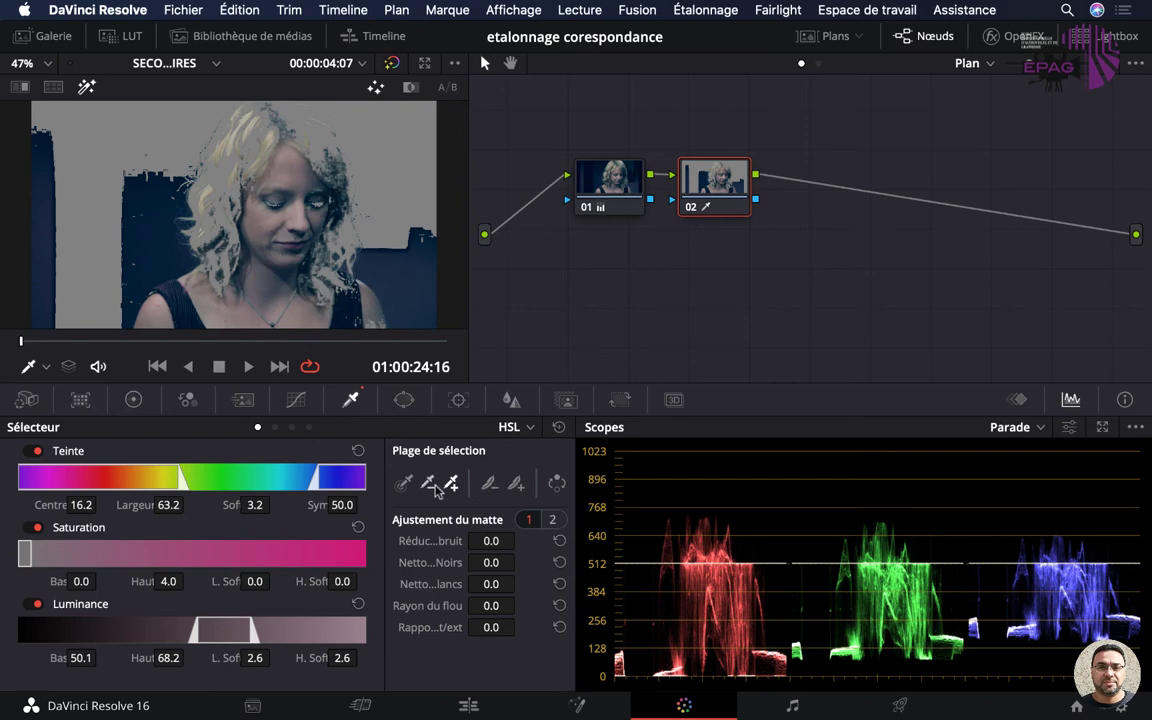
click(409, 268)
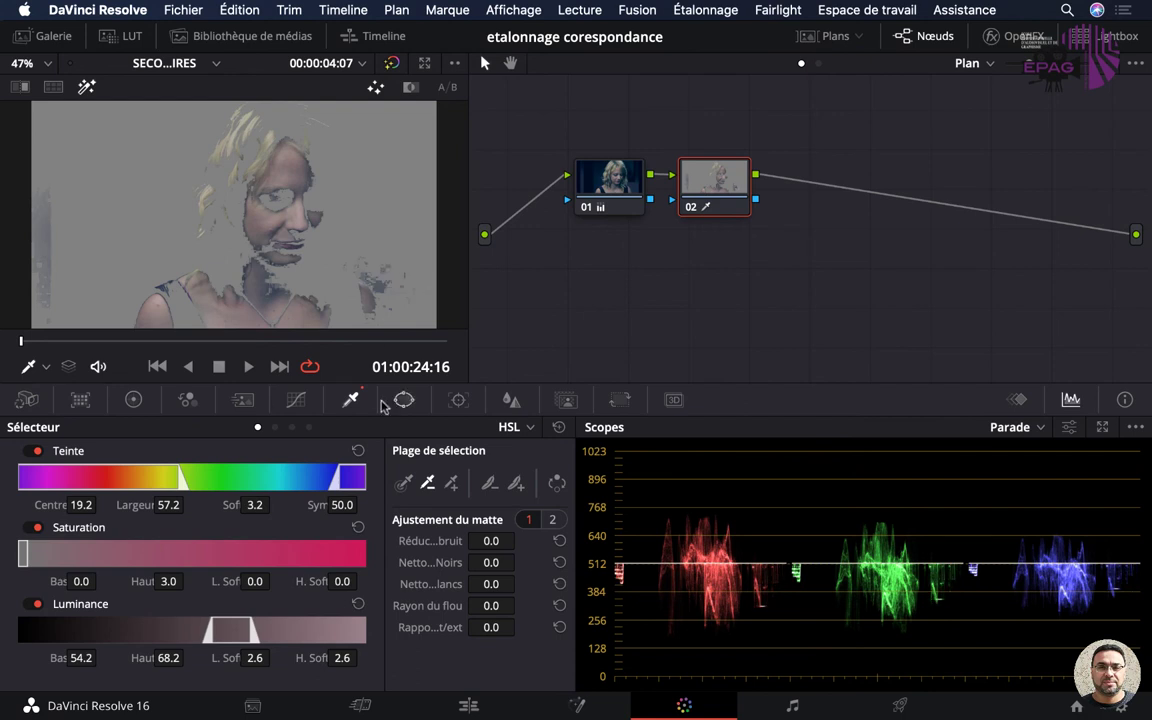
click(451, 483)
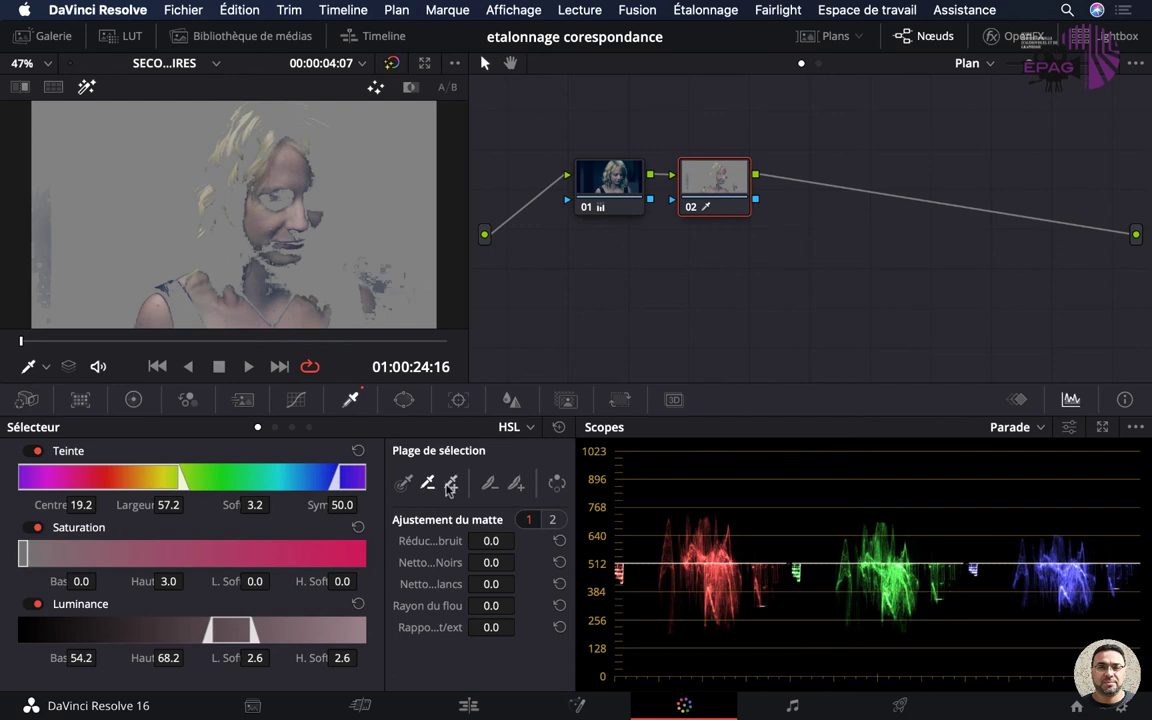
click(266, 246)
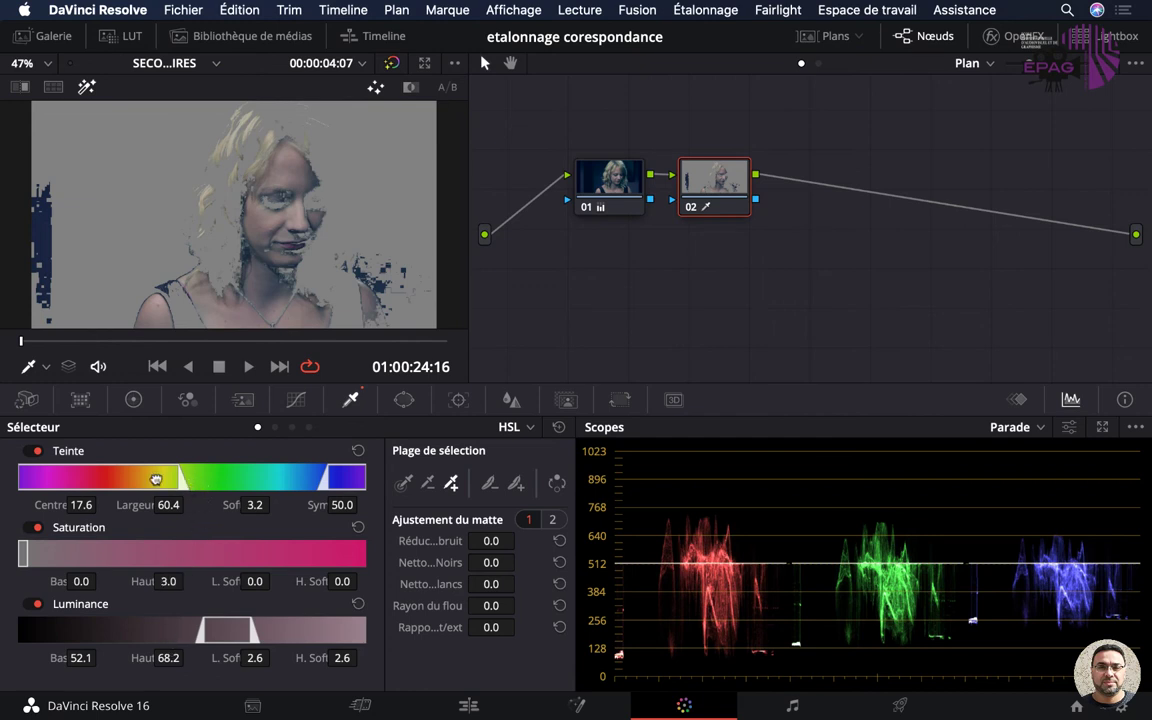
Step: Set hue centre 16.8, width 60.4, saturation 0.3–2.5, luminance 49.5–68.0, and show the B/W matte
mouse_move(155, 479)
mouse_down()
mouse_move(169, 478)
mouse_move(152, 479)
mouse_up()
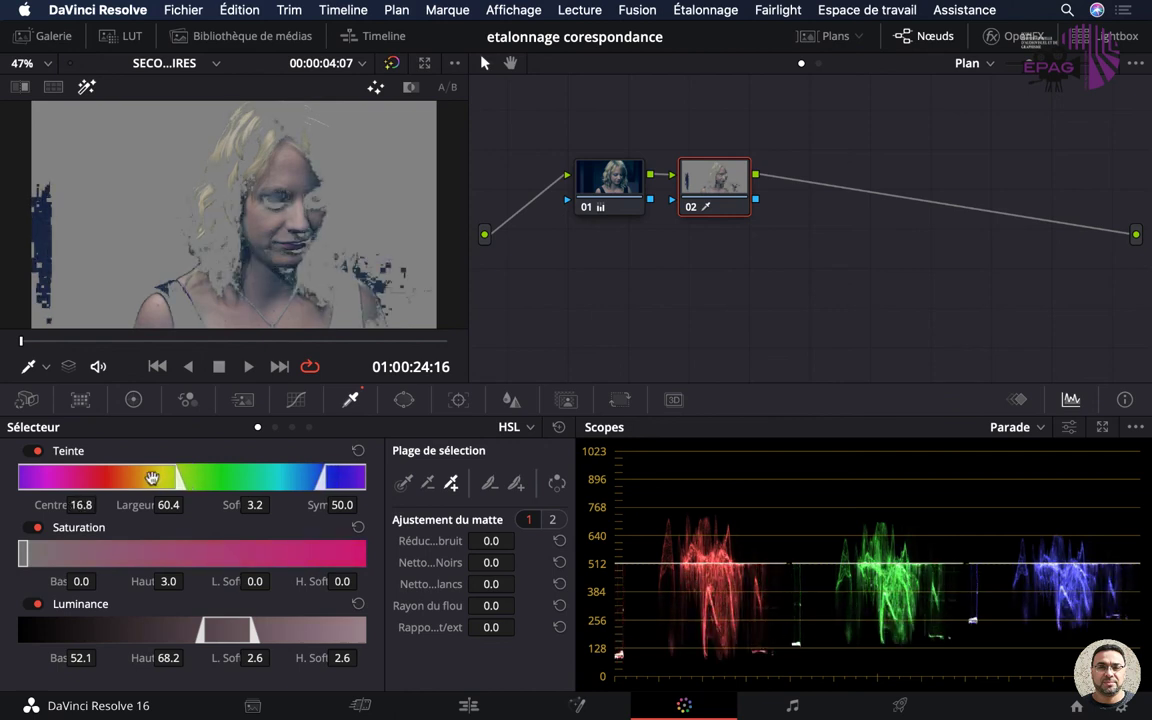
drag(24, 556, 26, 556)
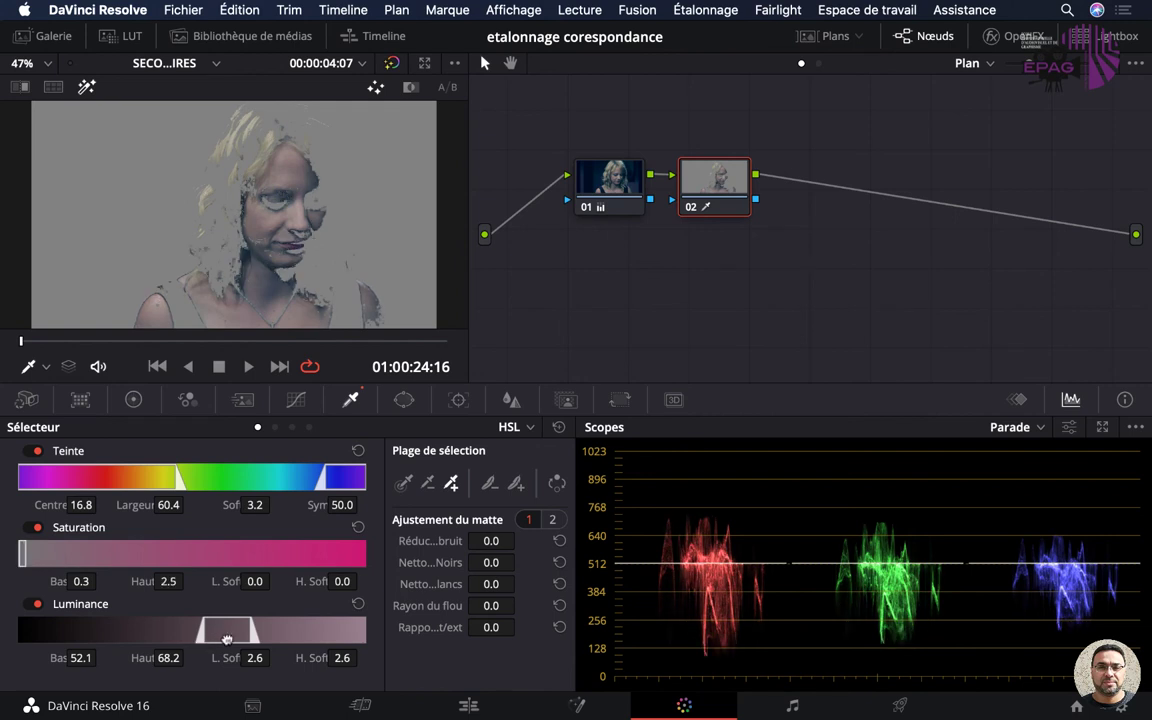
drag(227, 640, 237, 634)
mouse_move(237, 634)
mouse_down()
mouse_move(217, 637)
mouse_move(265, 624)
mouse_move(250, 624)
mouse_up()
click(410, 88)
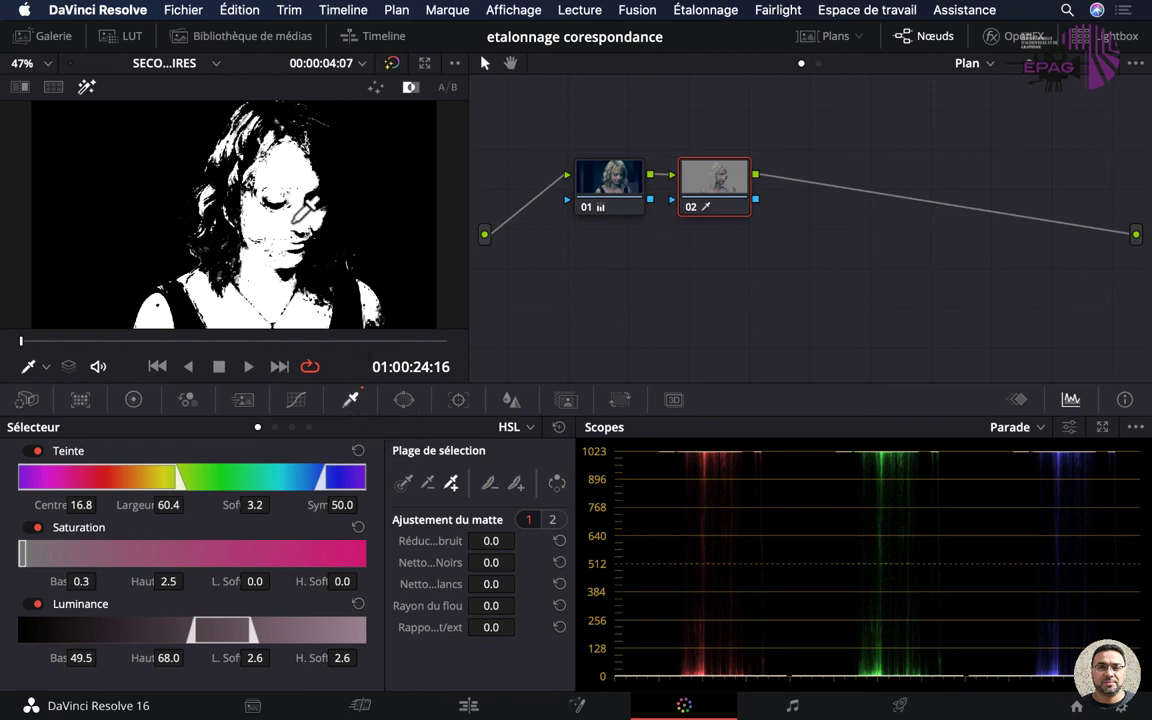
key(super+f)
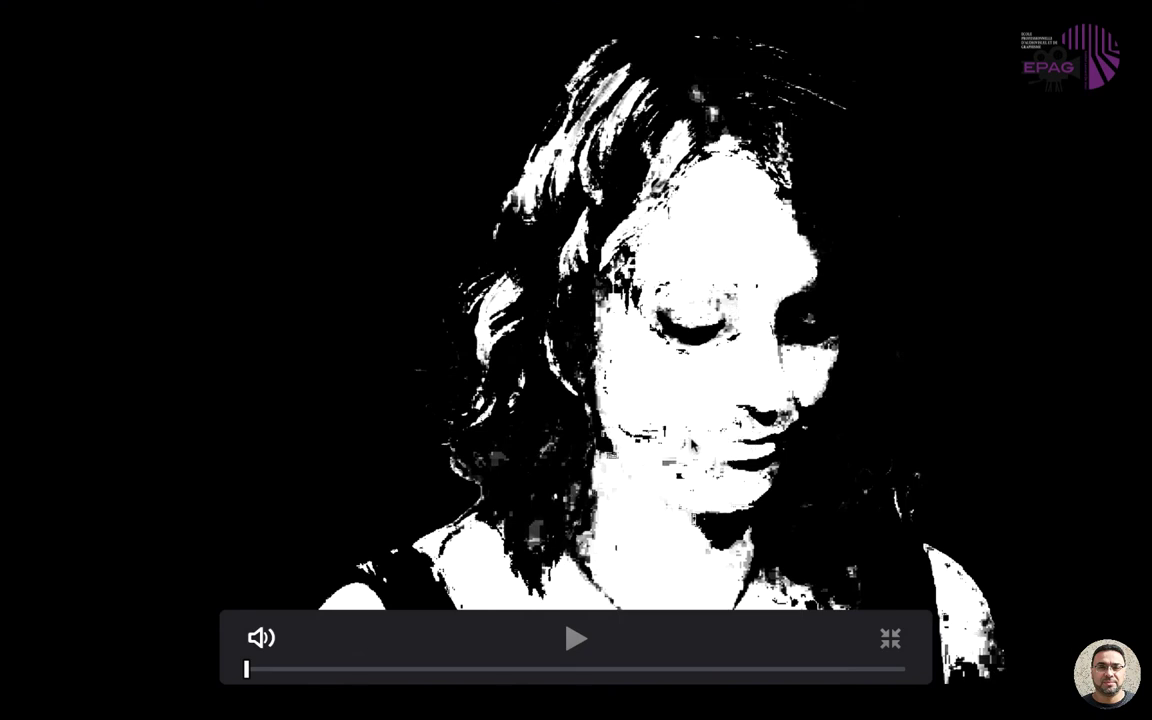
key(super+f)
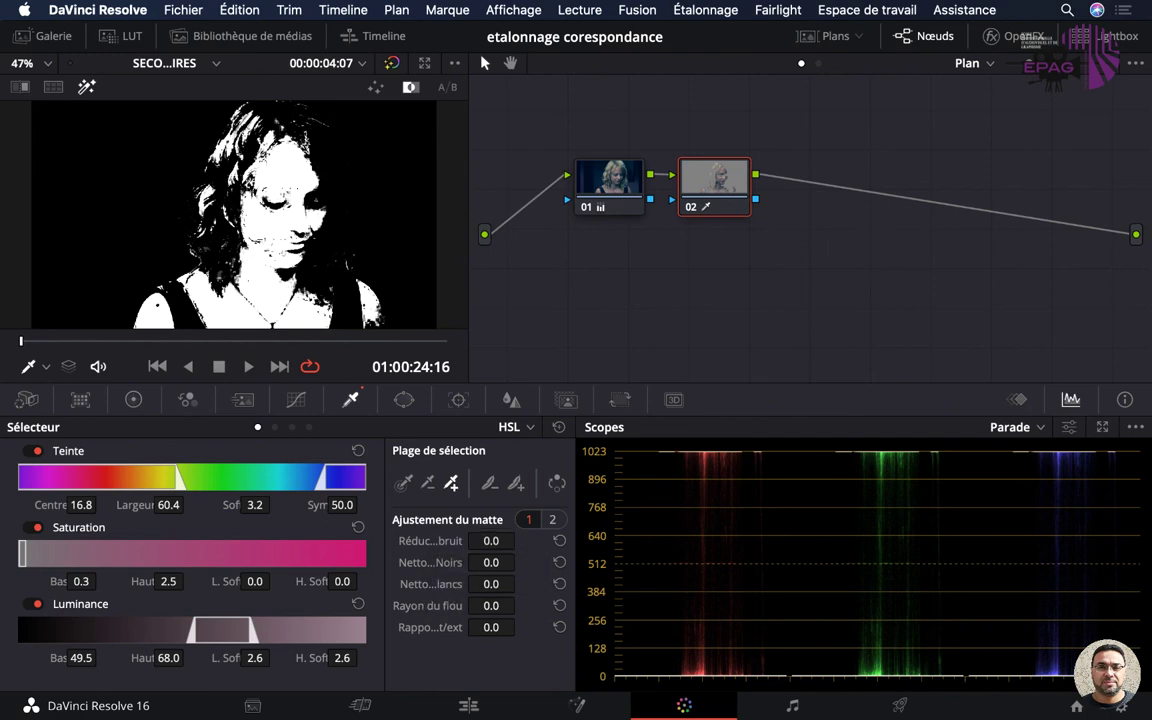
Step: Clean the skin matte: noise reduction 25.1, clean white 48.4, clean black 6.0, blur radius 15.7
drag(520, 540, 491, 541)
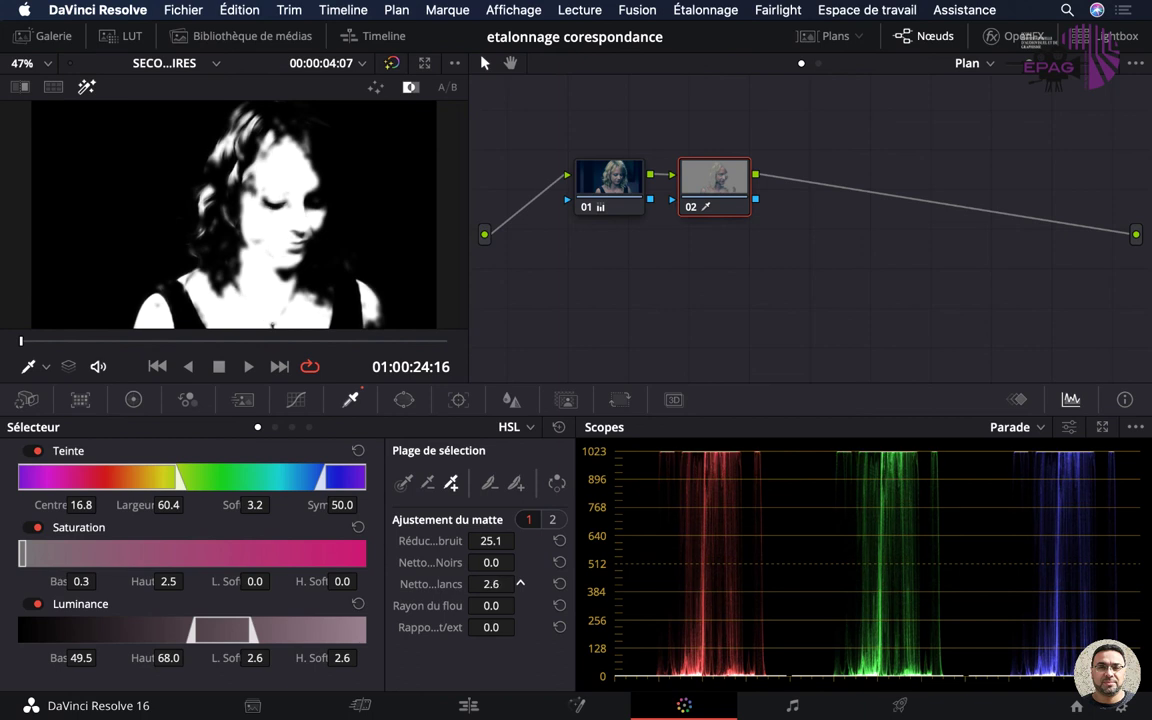
drag(490, 584, 590, 583)
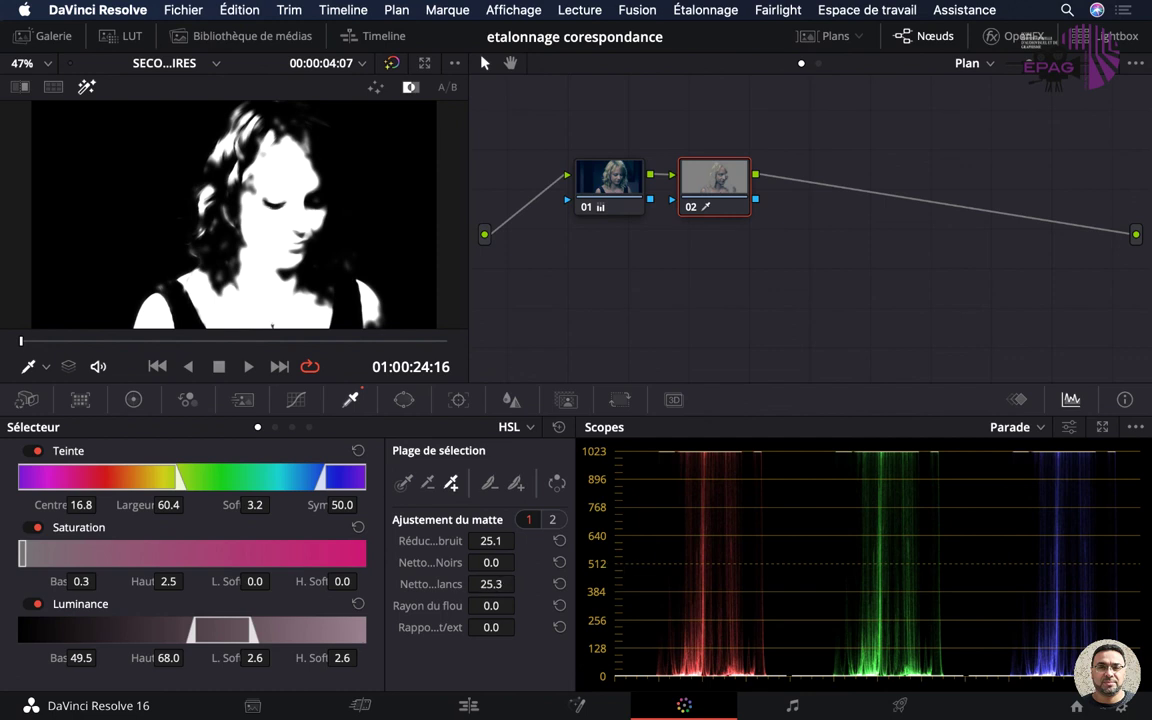
drag(520, 583, 522, 583)
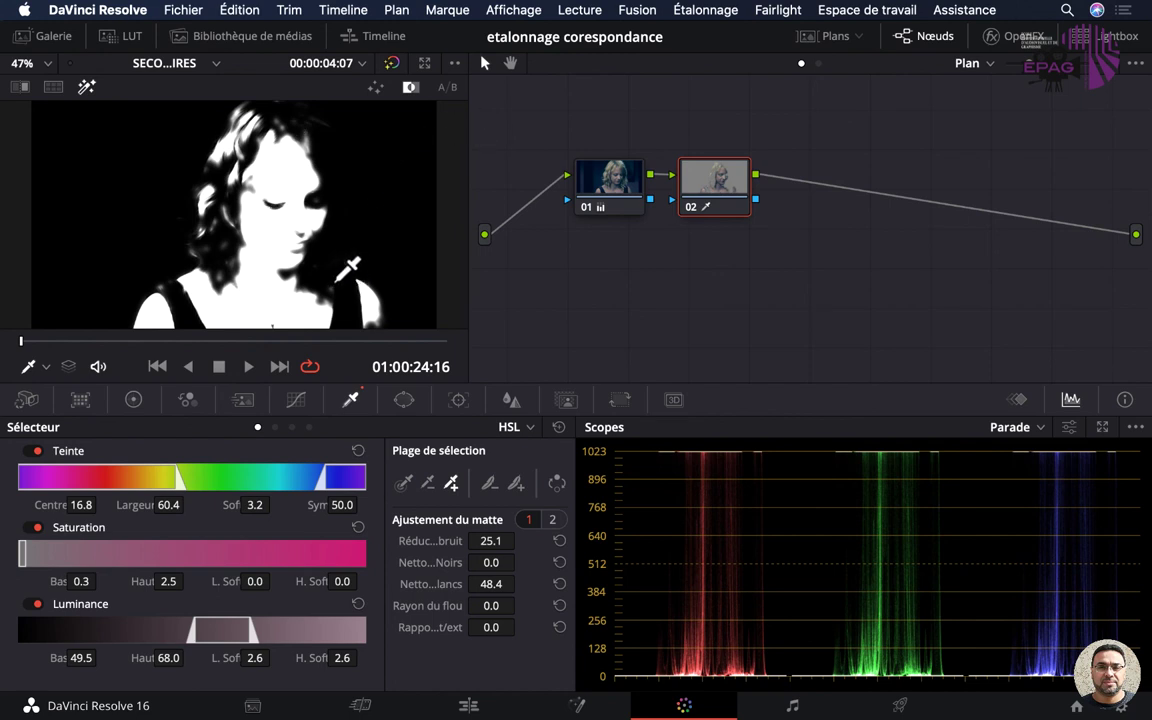
drag(490, 562, 520, 561)
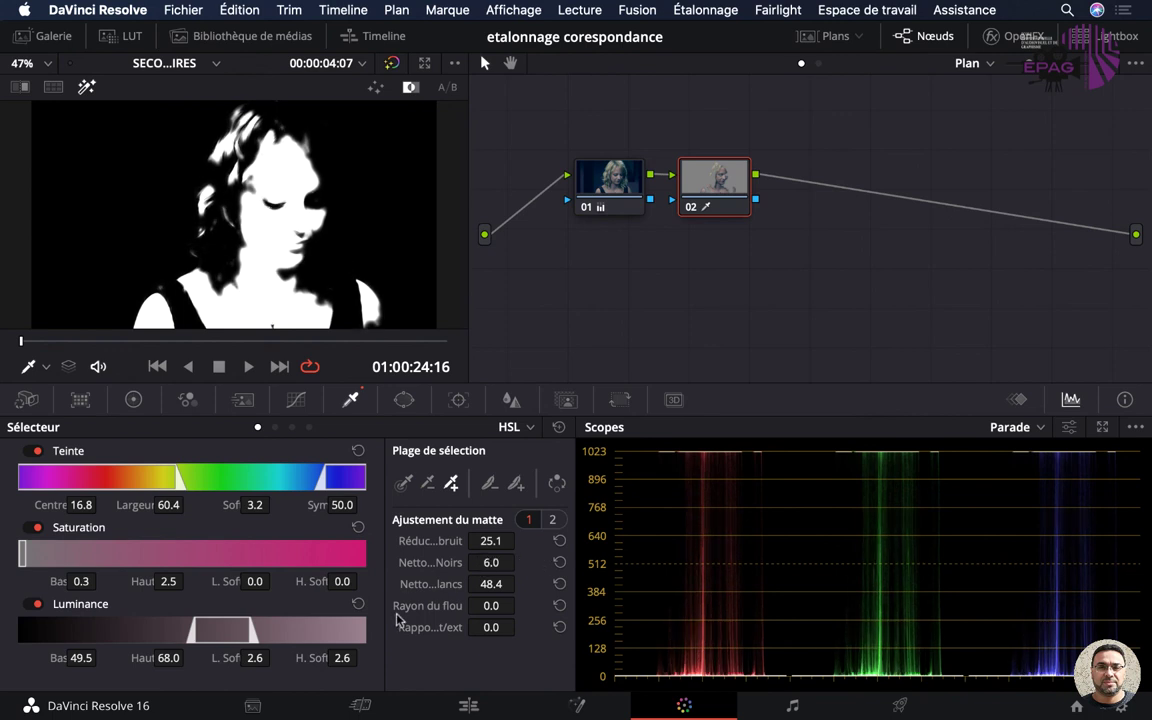
drag(509, 605, 520, 605)
drag(520, 606, 516, 605)
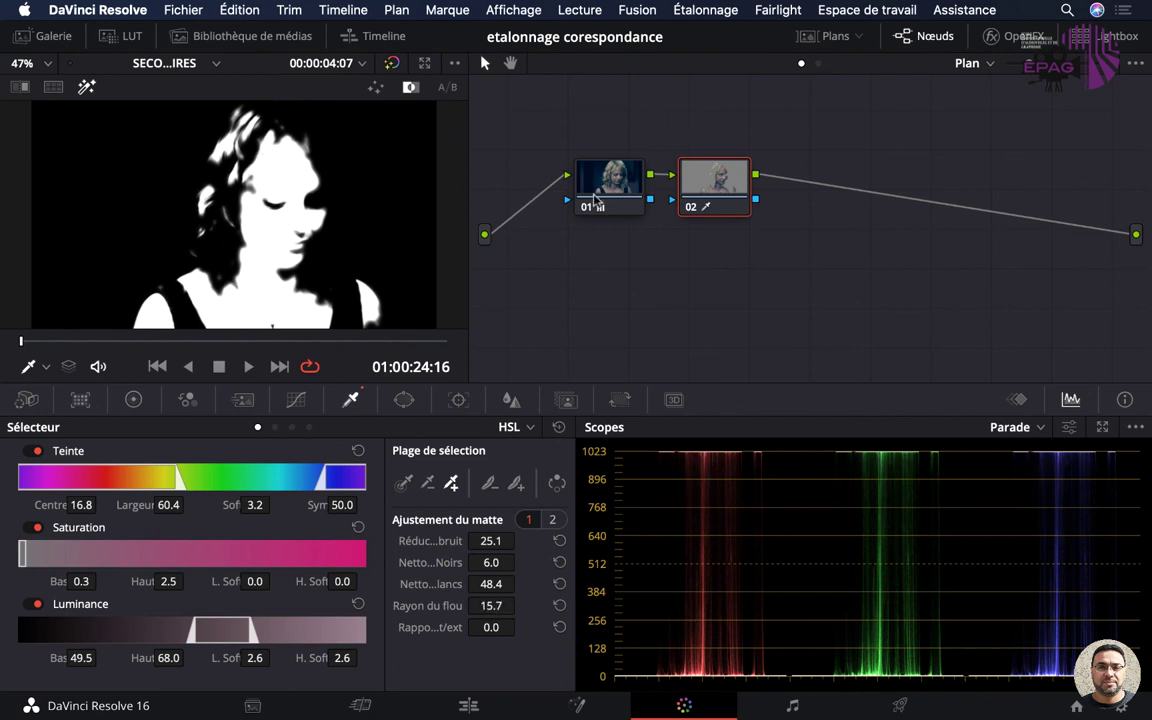
click(86, 89)
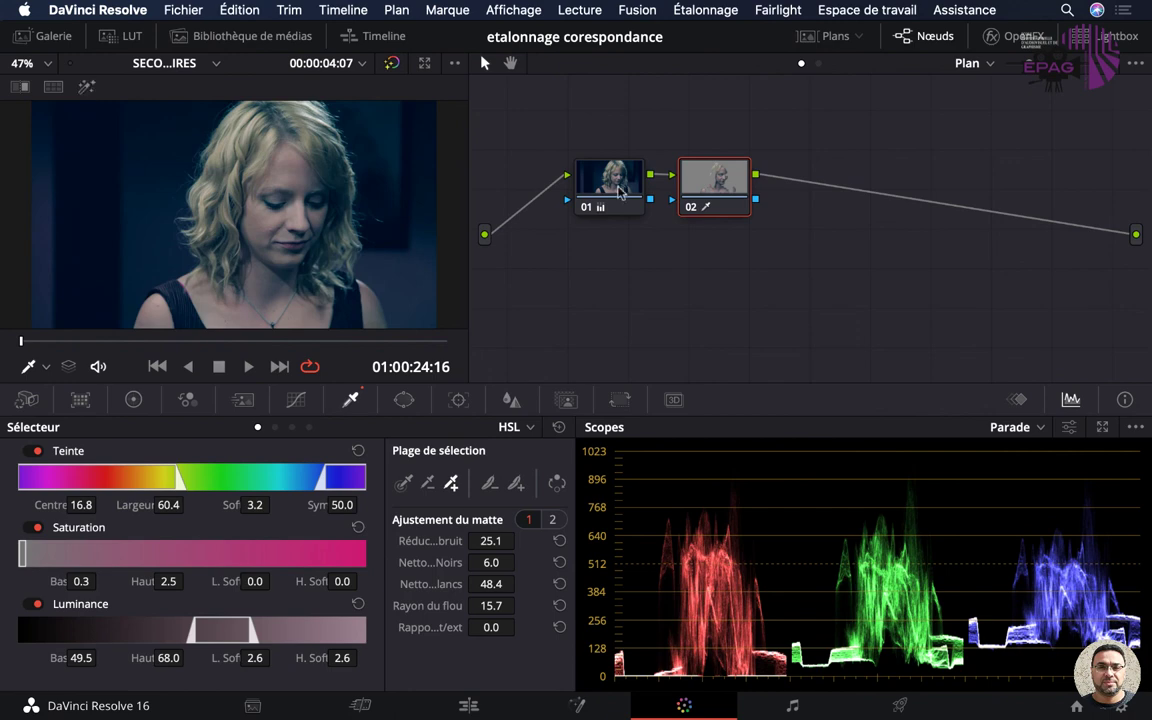
Step: Check the skin matte, move node 02 higher, and warm its Gamma to red 0.02, blue -0.02
click(86, 87)
click(86, 87)
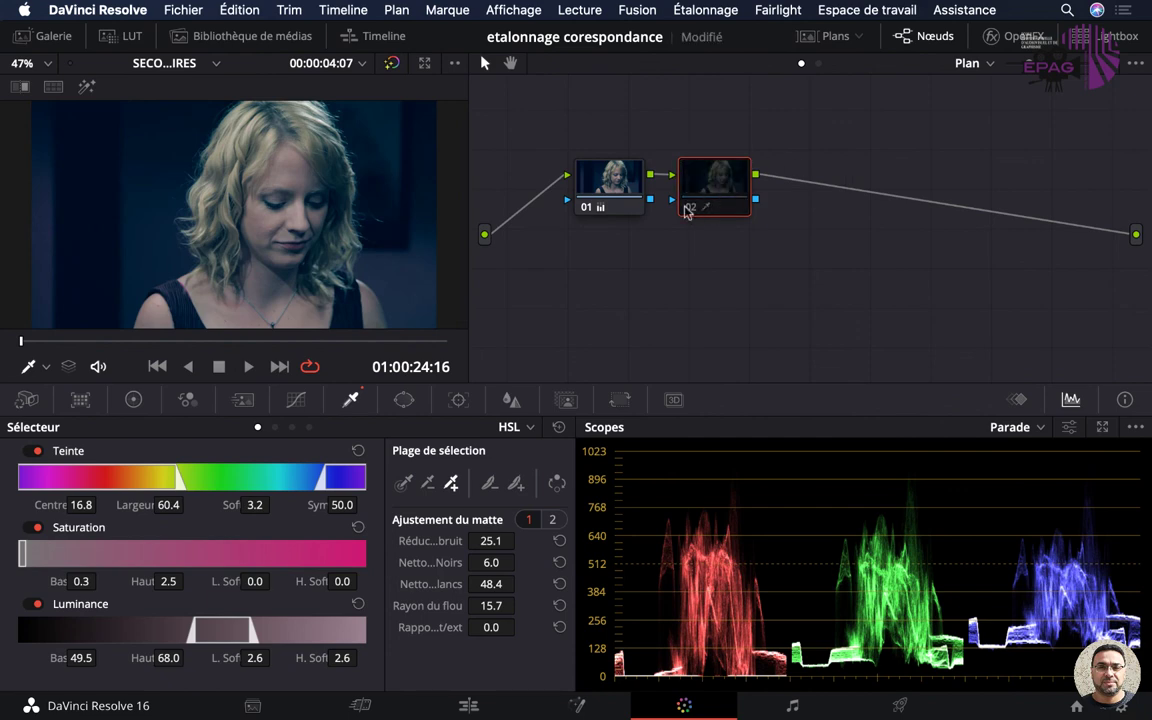
drag(710, 190, 739, 184)
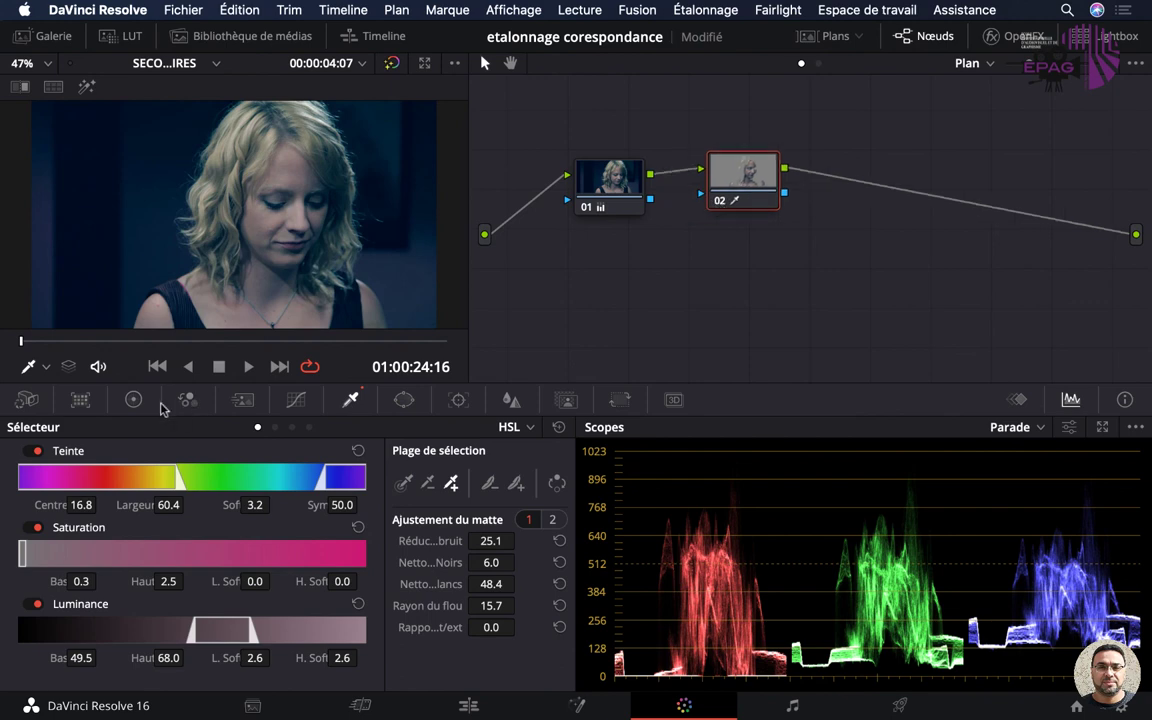
click(133, 399)
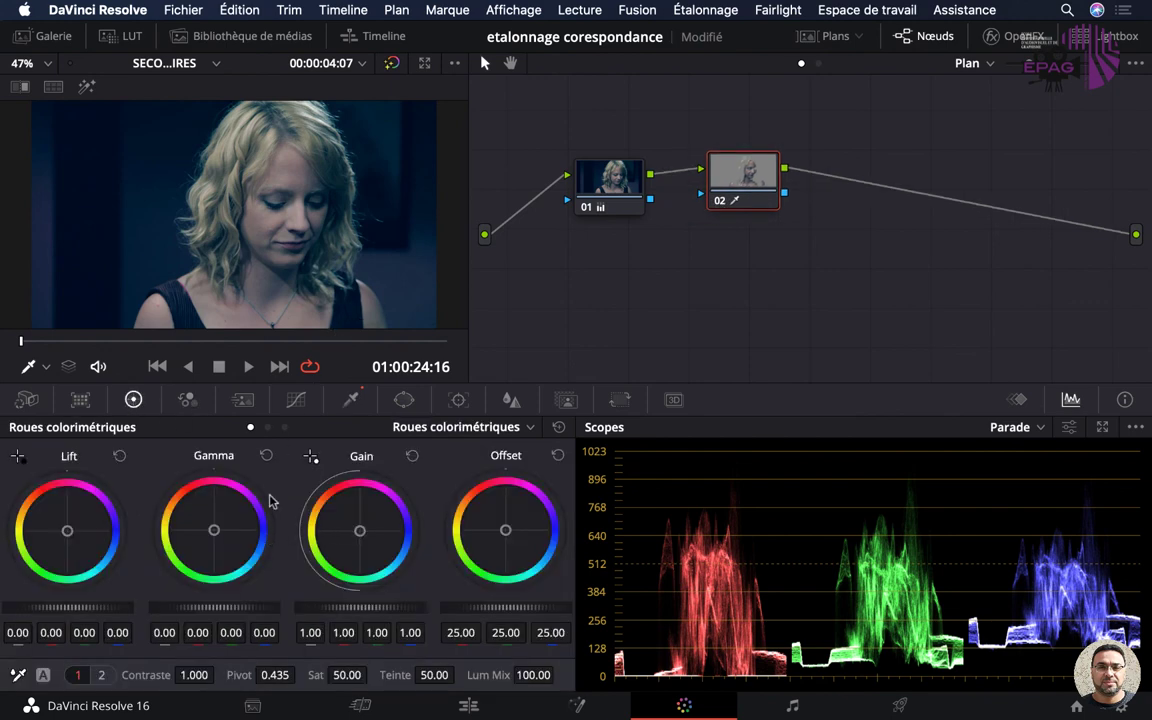
drag(213, 530, 211, 525)
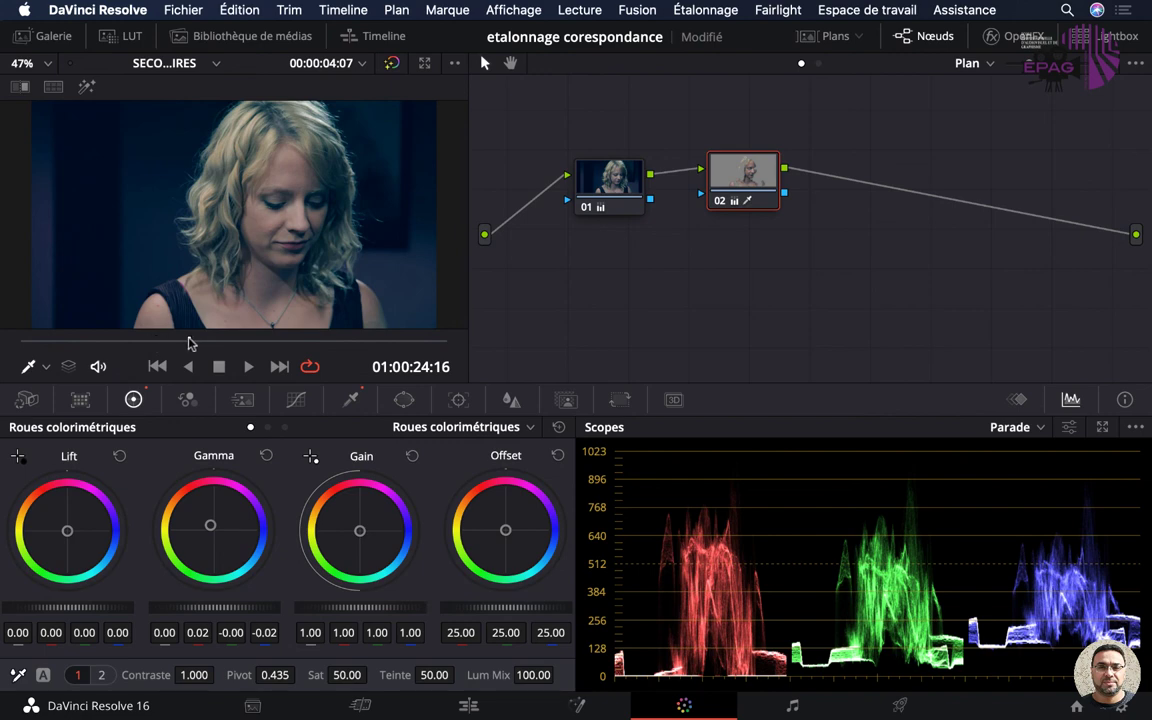
Step: At 01:00:27:03, warm node 02's Gamma, compare with the node off and on, and save
click(181, 341)
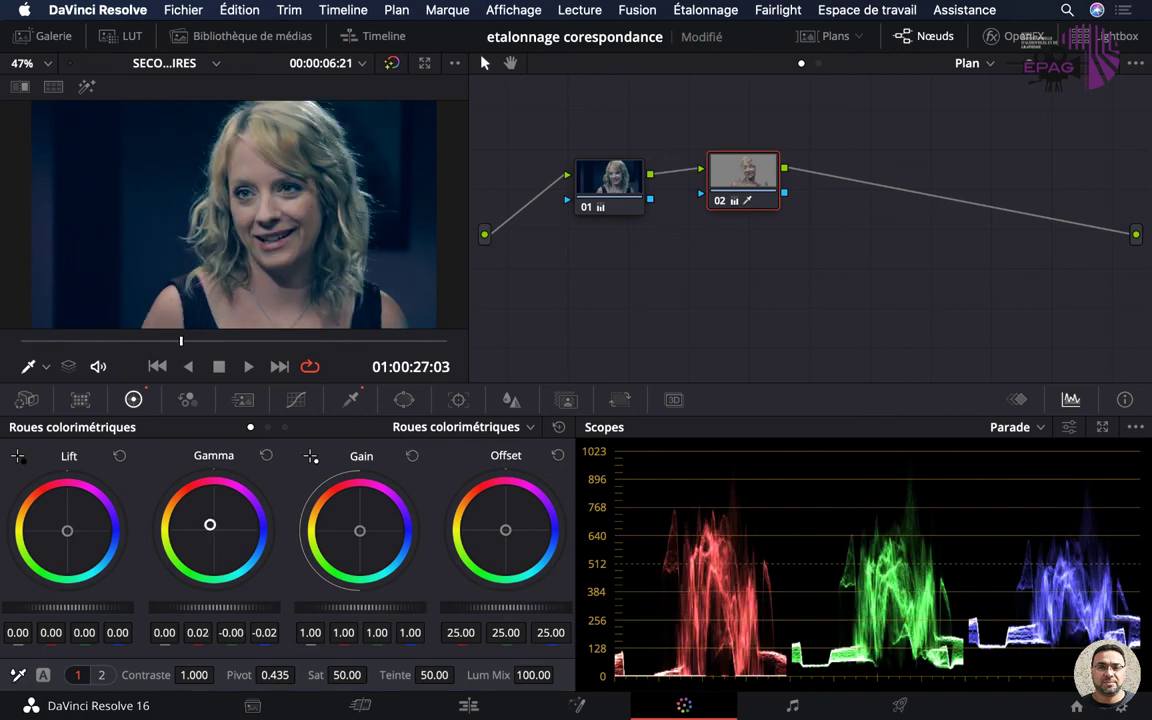
drag(200, 607, 216, 607)
click(726, 203)
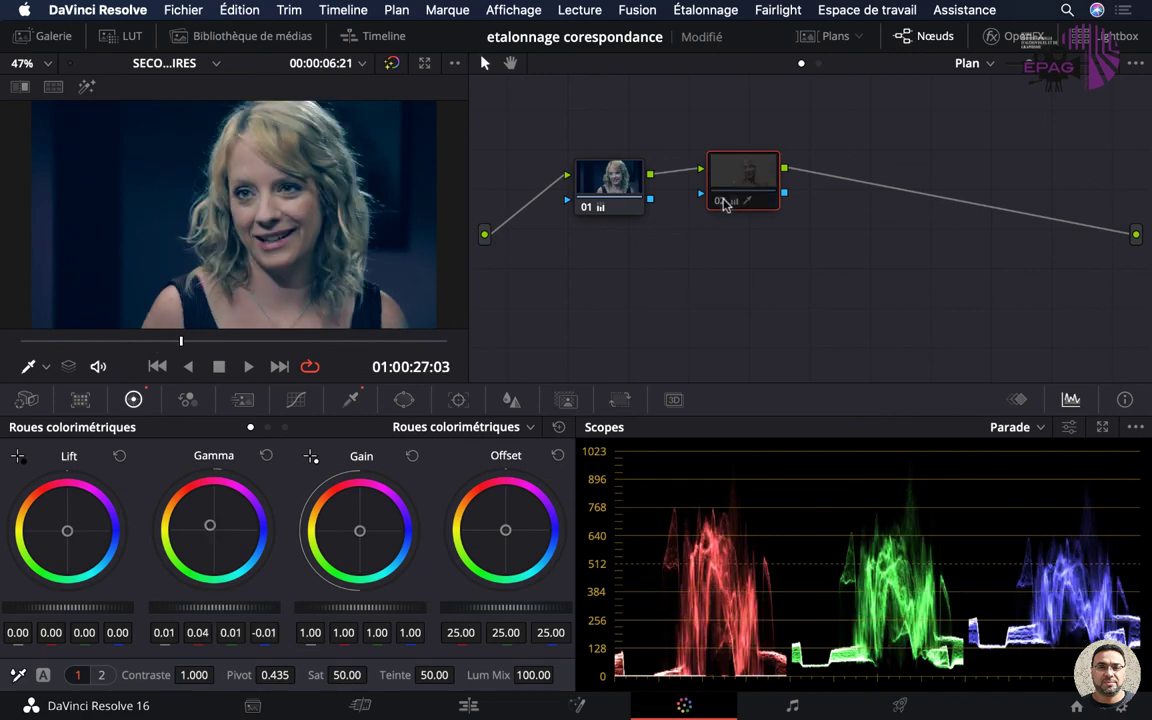
click(726, 203)
click(726, 203)
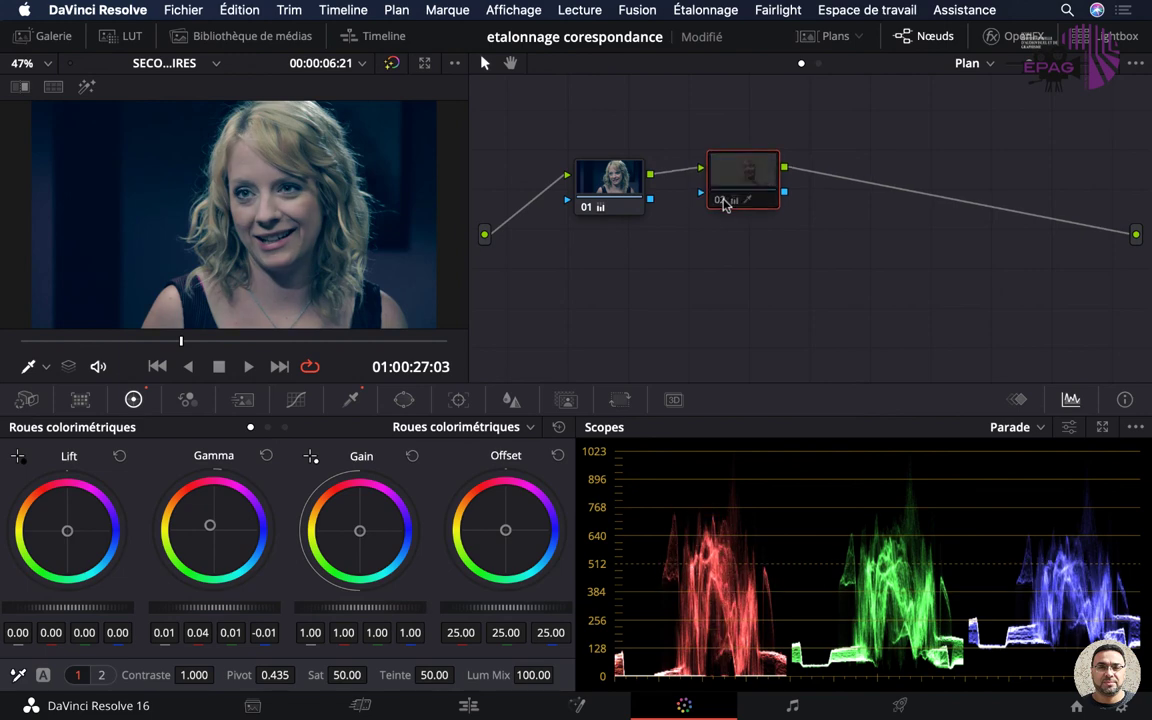
click(726, 203)
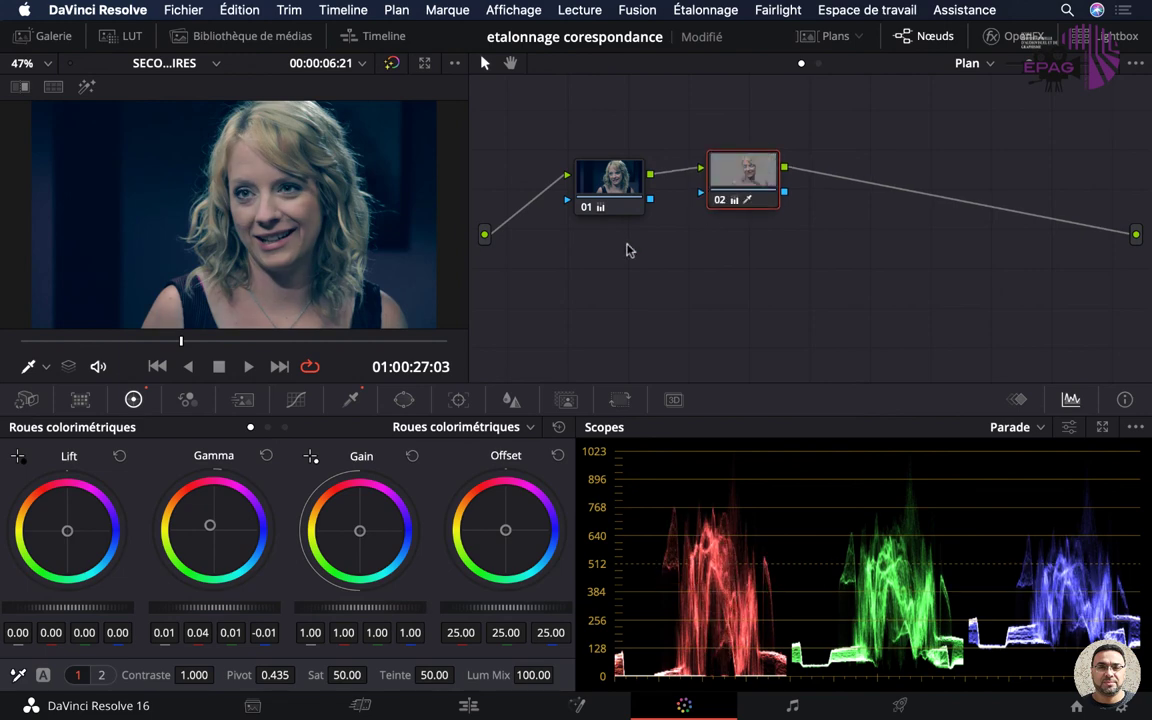
key(super+s)
Step: Push node 02's Gamma to red 0.05, blue -0.03, set saturation to 55.00, and compare with the grade bypassed
drag(209, 523, 208, 524)
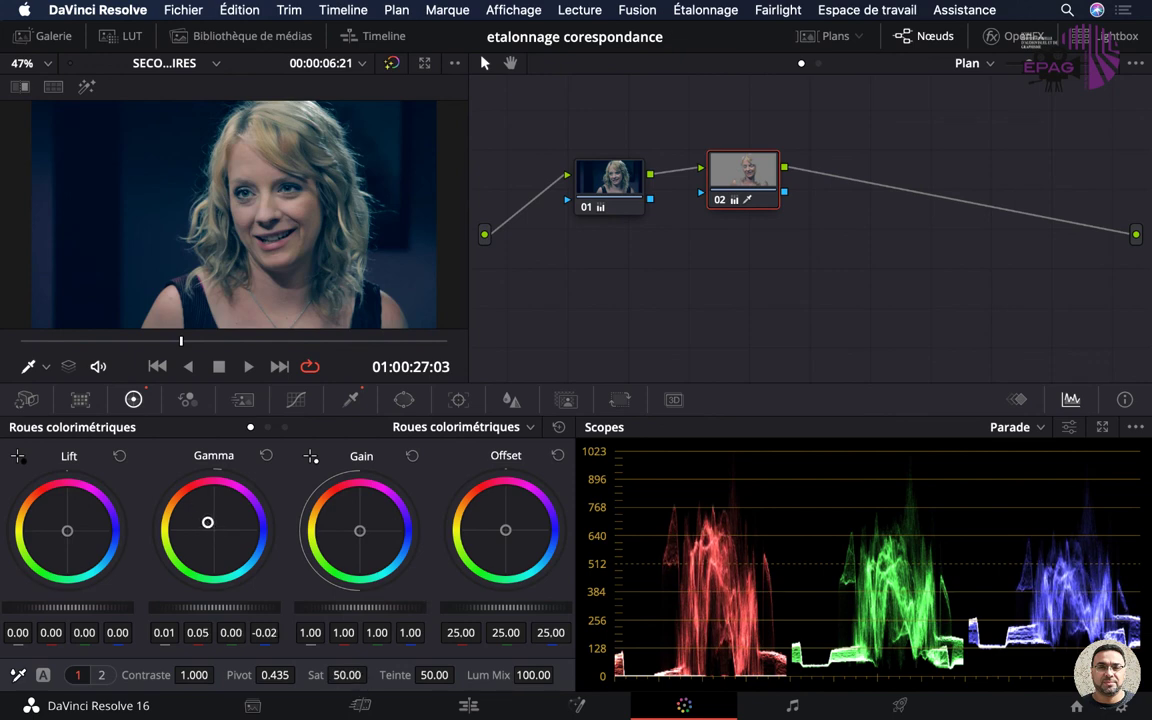
drag(347, 675, 360, 675)
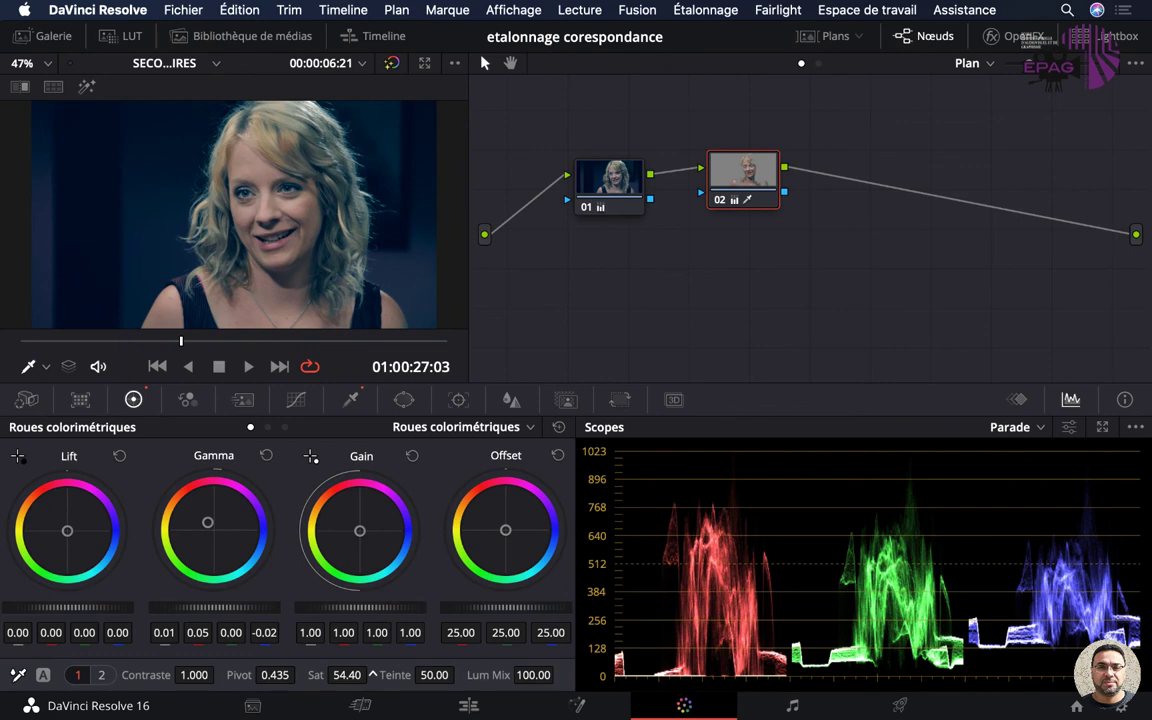
click(393, 64)
click(393, 64)
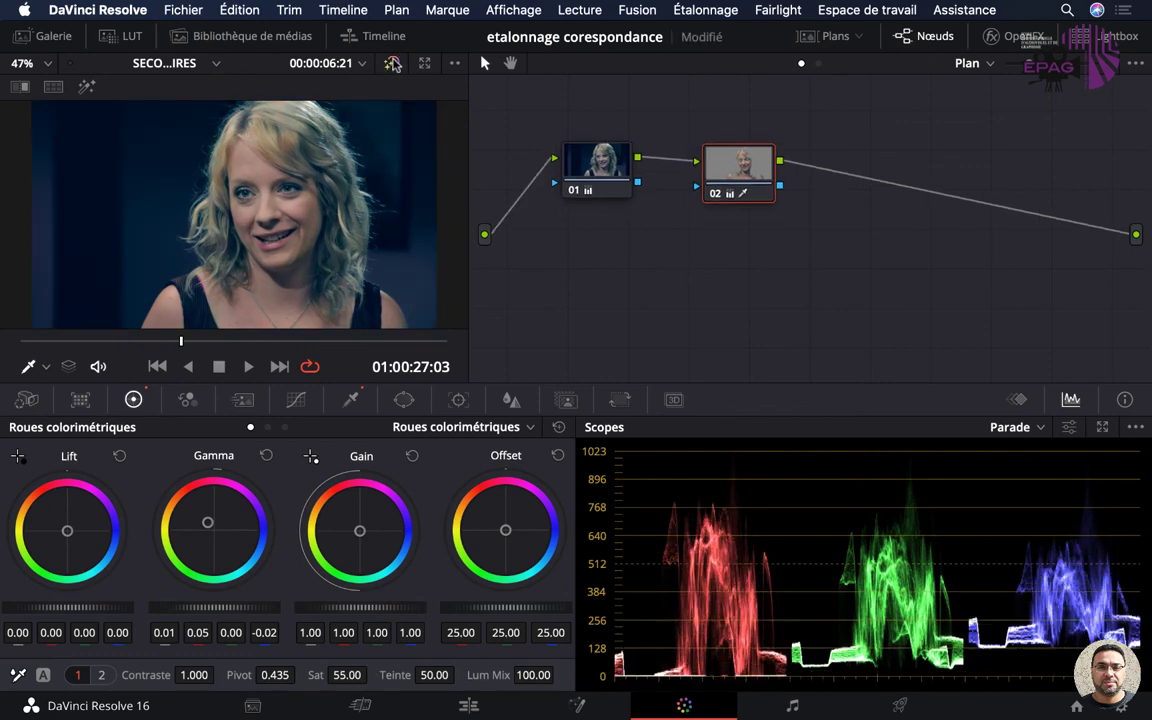
click(393, 64)
click(393, 64)
Step: Toggle node 01's cool grade off and on to compare, then reselect node 02
click(595, 166)
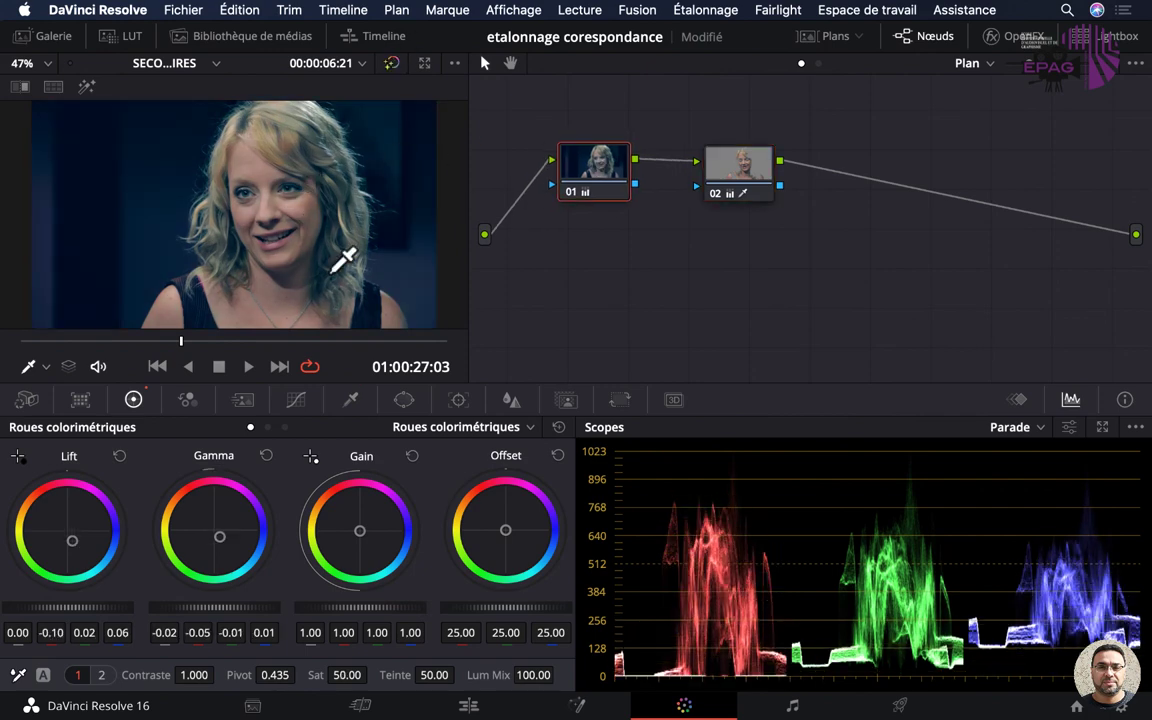
click(570, 194)
click(570, 194)
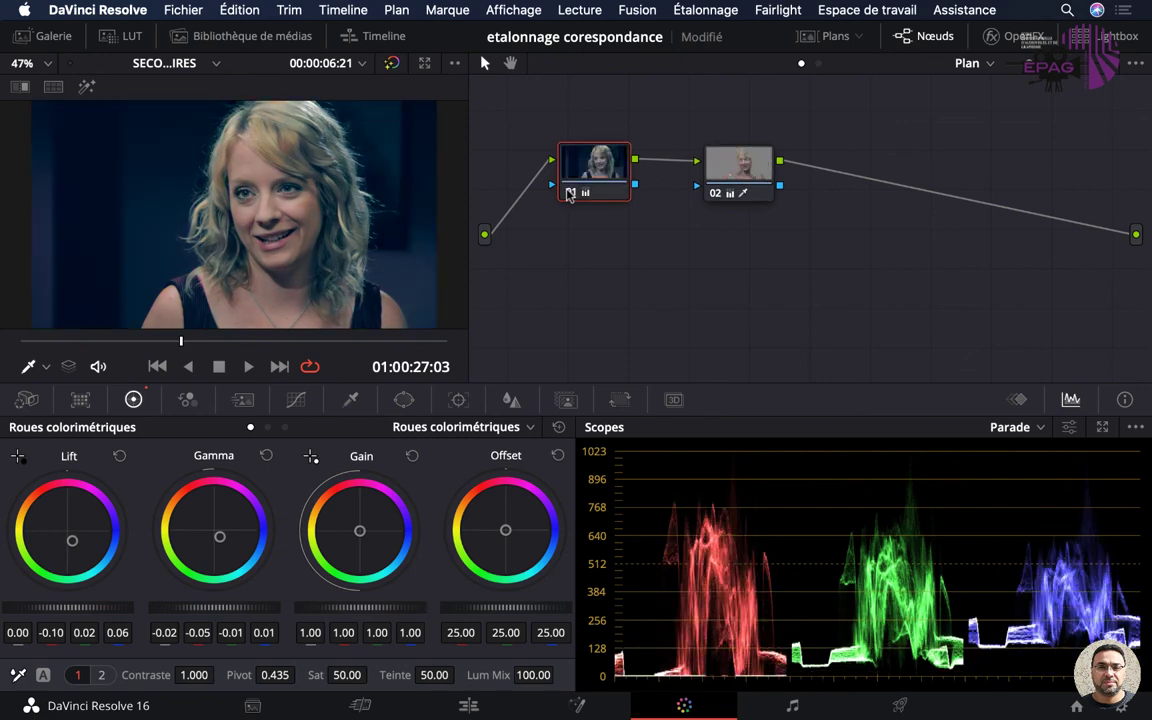
click(765, 165)
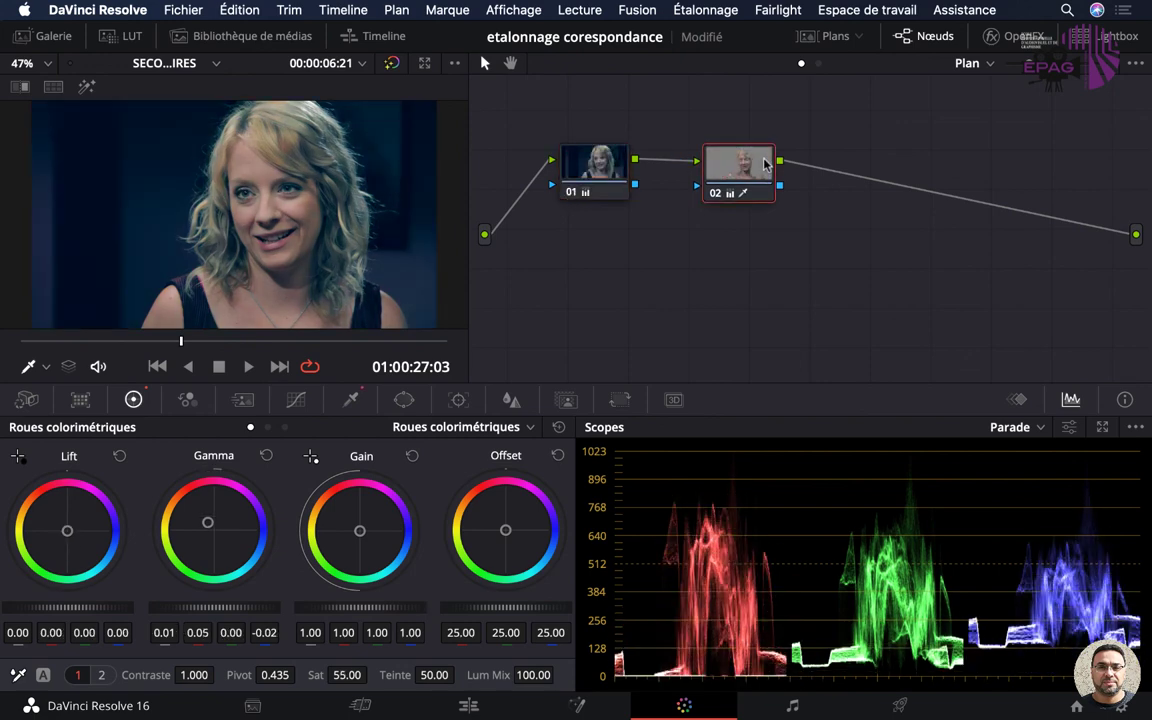